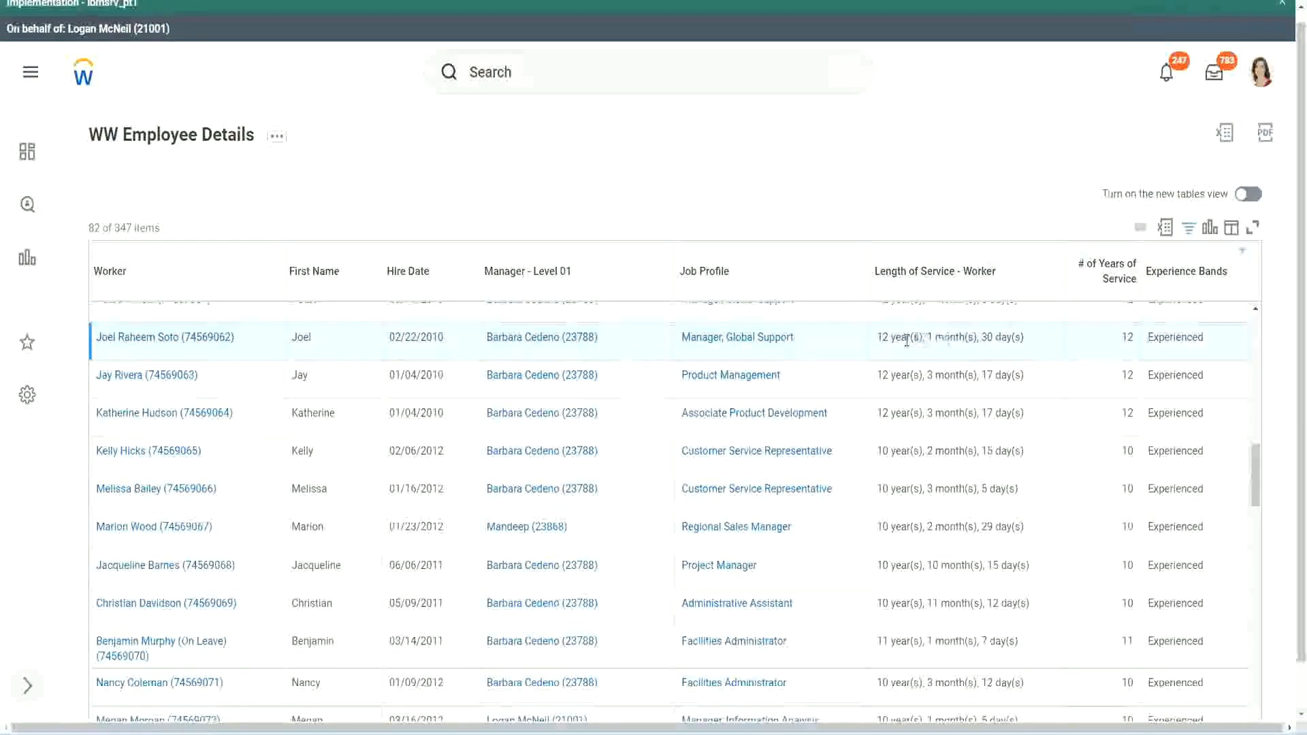
- Compare the length of service with the number of years of service for the Manager, Global Support worker hired 02/22/2010
{"action": "left_click_drag", "start_coordinate": [883, 342], "coordinate": [877, 340]}
{"action": "left_click", "coordinate": [922, 337]}
{"action": "double_click", "coordinate": [882, 337]}
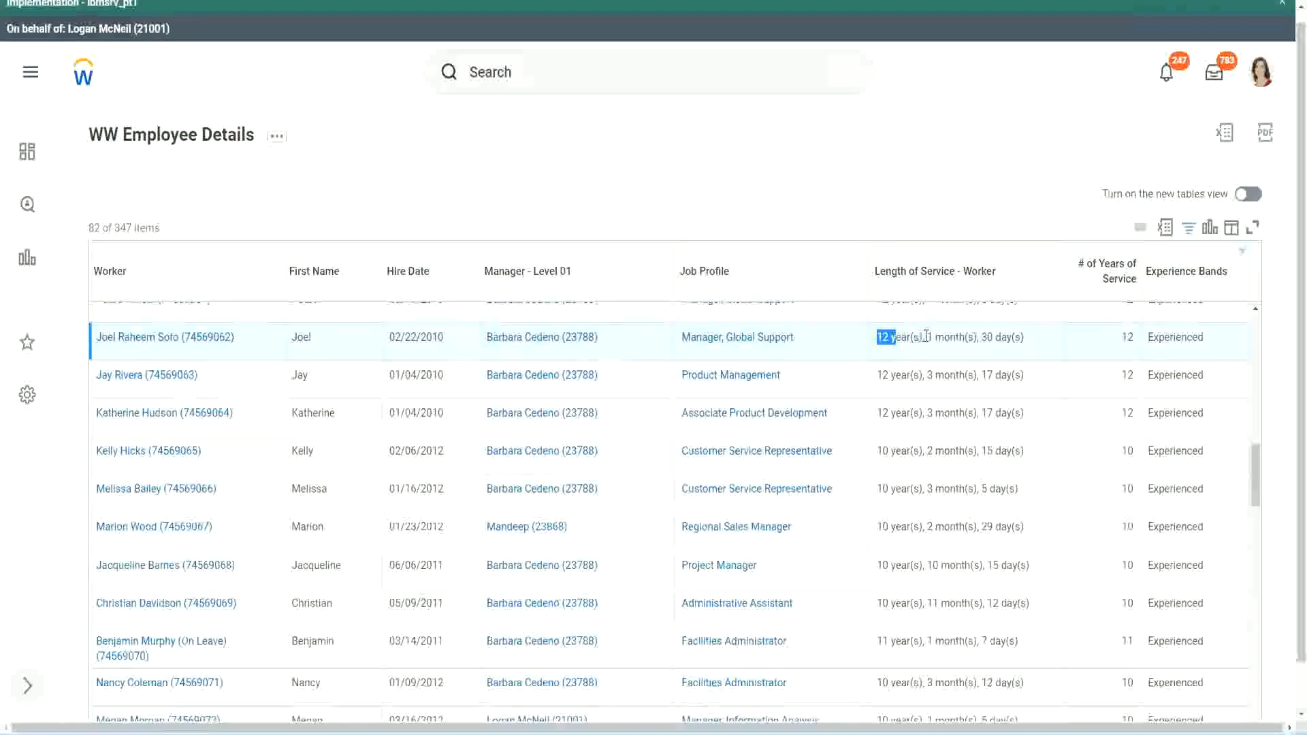
{"action": "double_click", "coordinate": [930, 337]}
{"action": "double_click", "coordinate": [987, 337]}
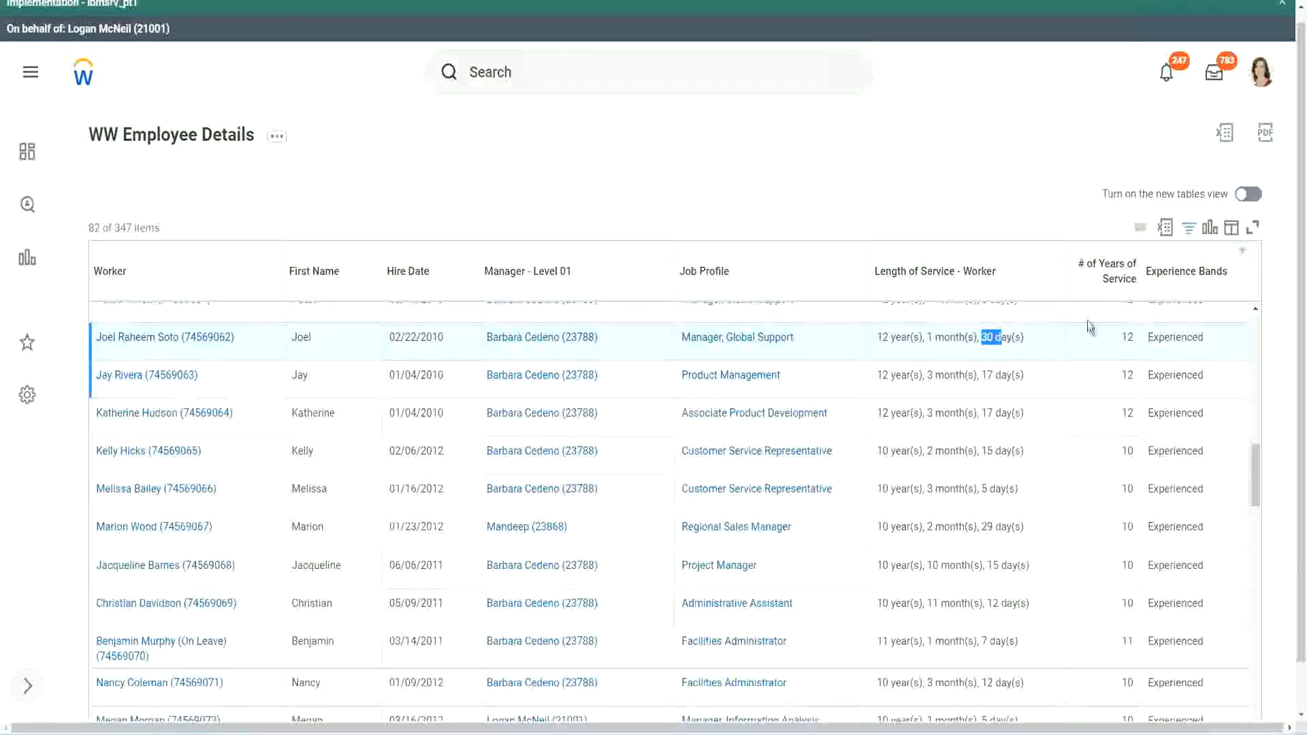
{"action": "left_click", "coordinate": [1096, 355]}
{"action": "double_click", "coordinate": [1096, 356]}
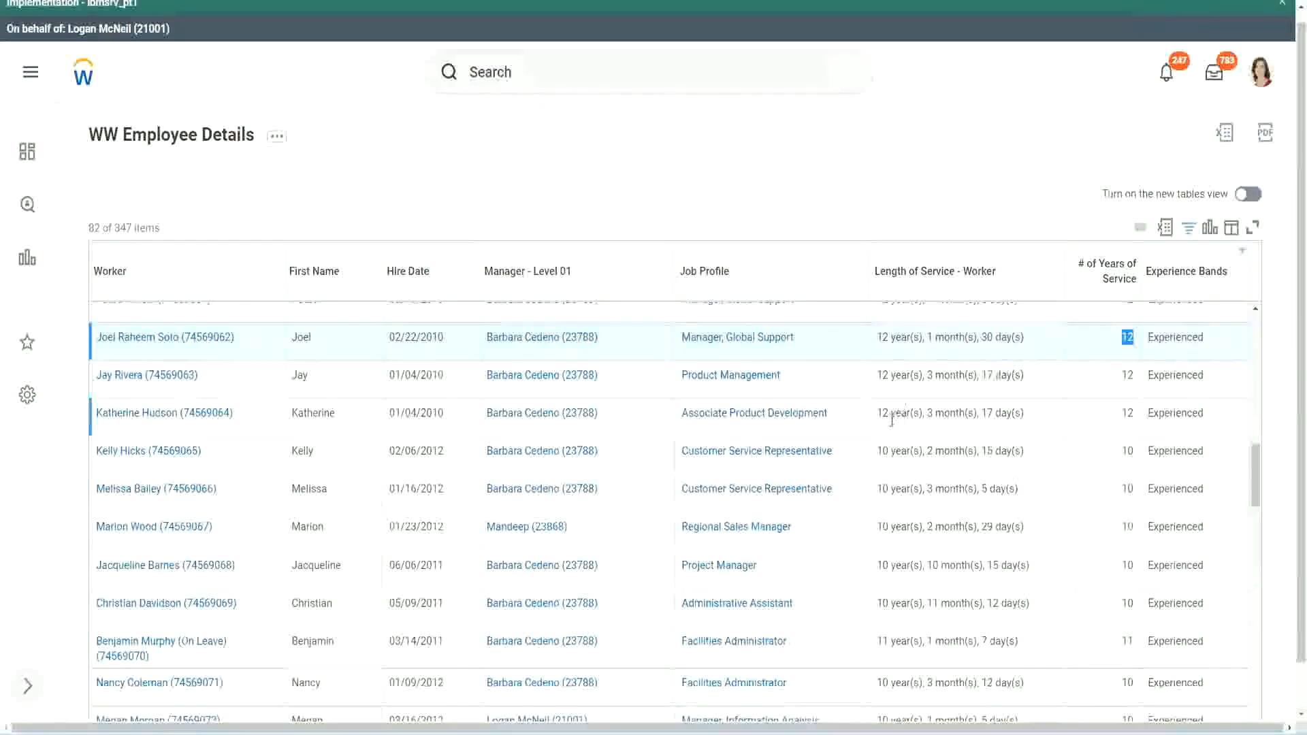
- Check the years, months and days of service against the number of years for the Administrative Assistant hired 05/09/2011
{"action": "left_click", "coordinate": [897, 604]}
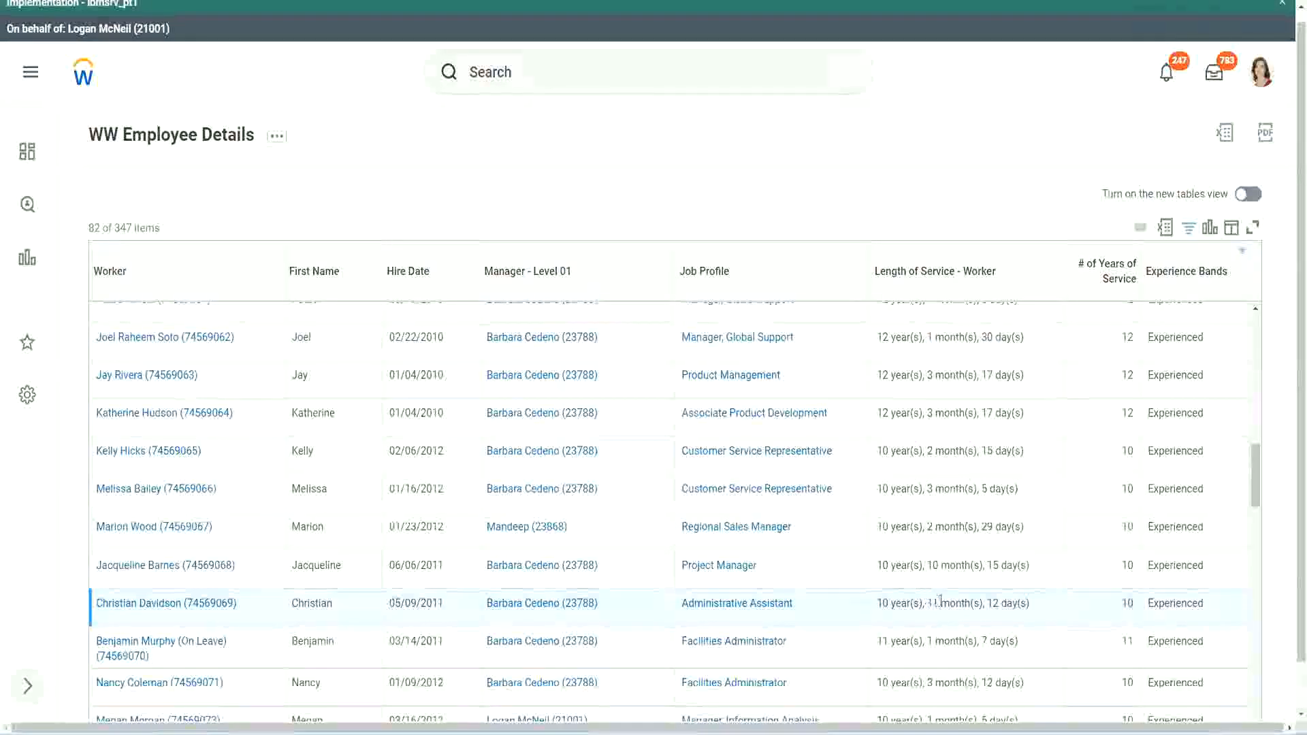
{"action": "left_click_drag", "start_coordinate": [928, 603], "coordinate": [1000, 604]}
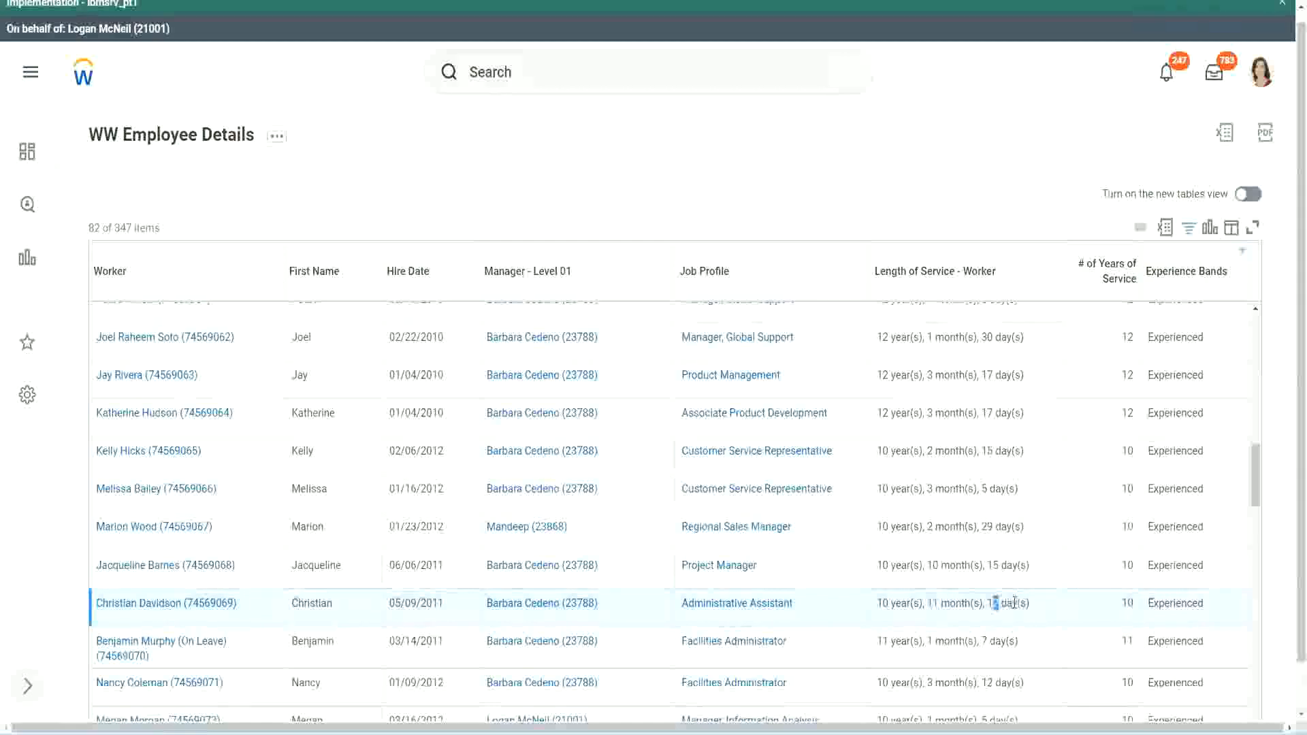
{"action": "left_click", "coordinate": [1014, 603]}
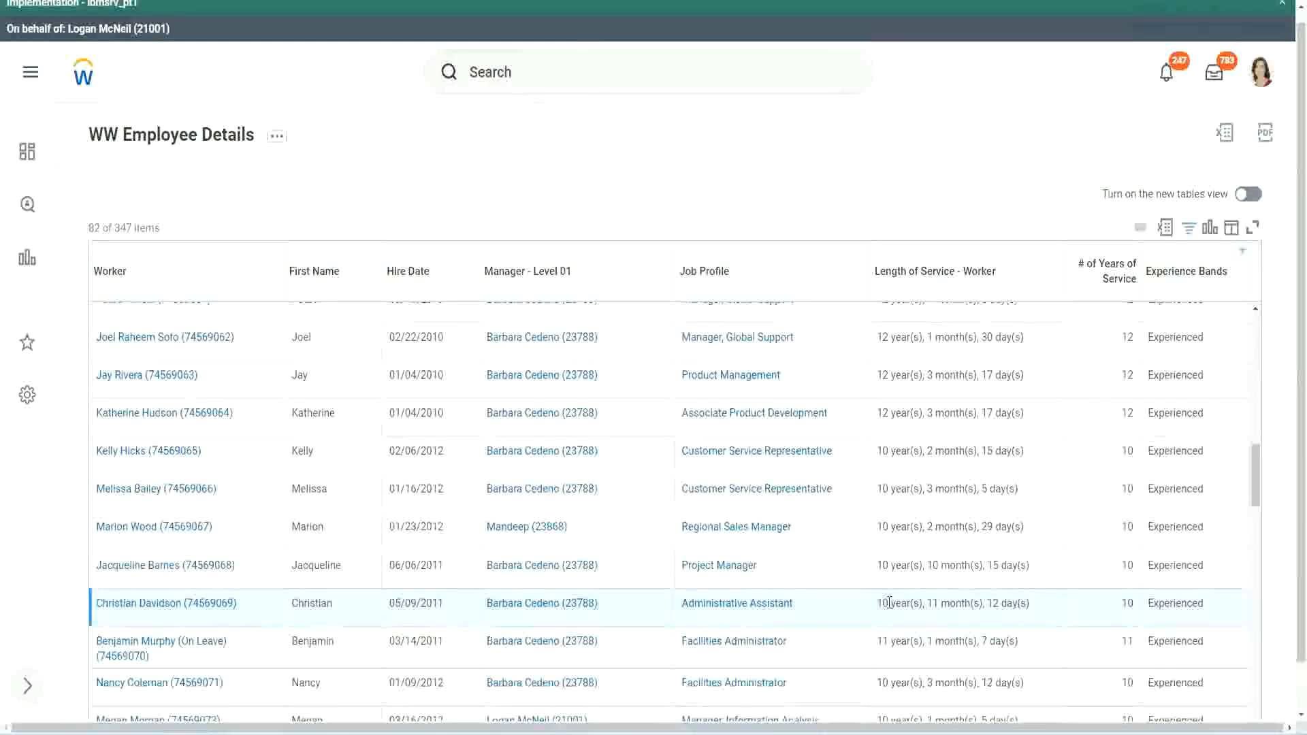
{"action": "double_click", "coordinate": [1127, 604]}
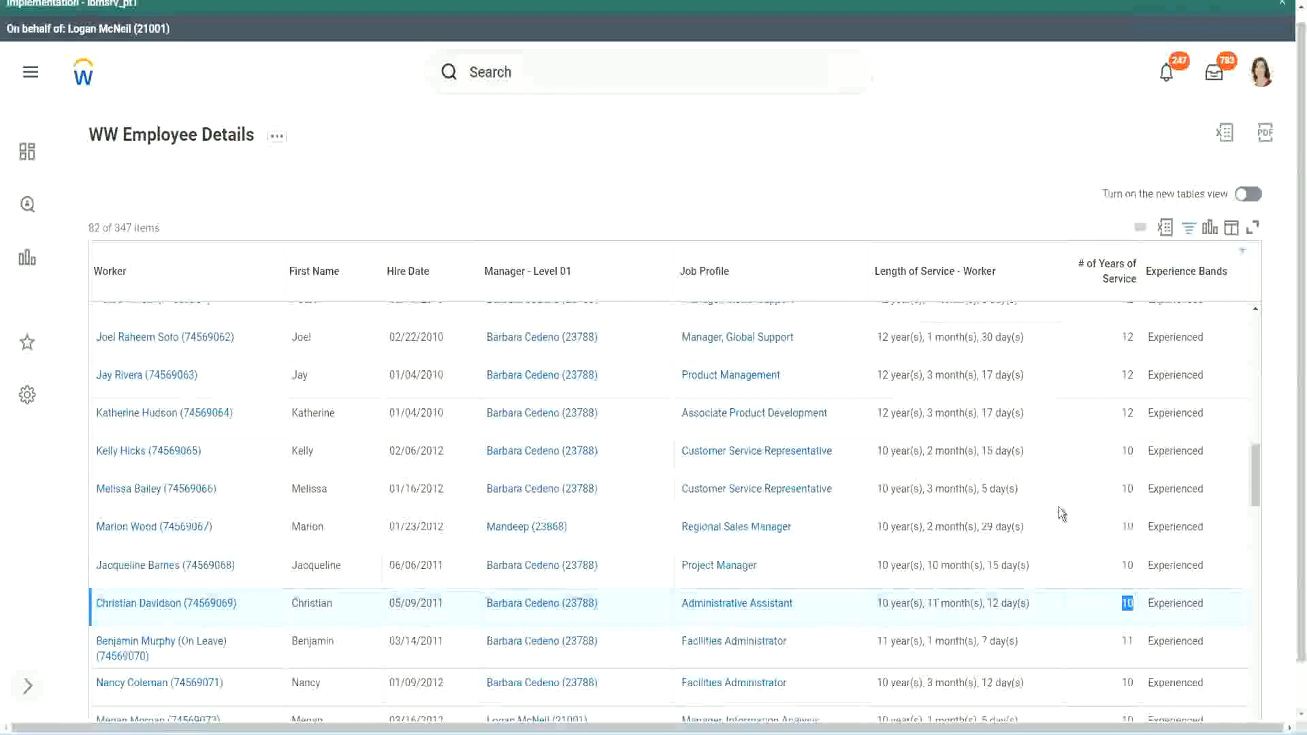
{"action": "left_click", "coordinate": [1125, 431]}
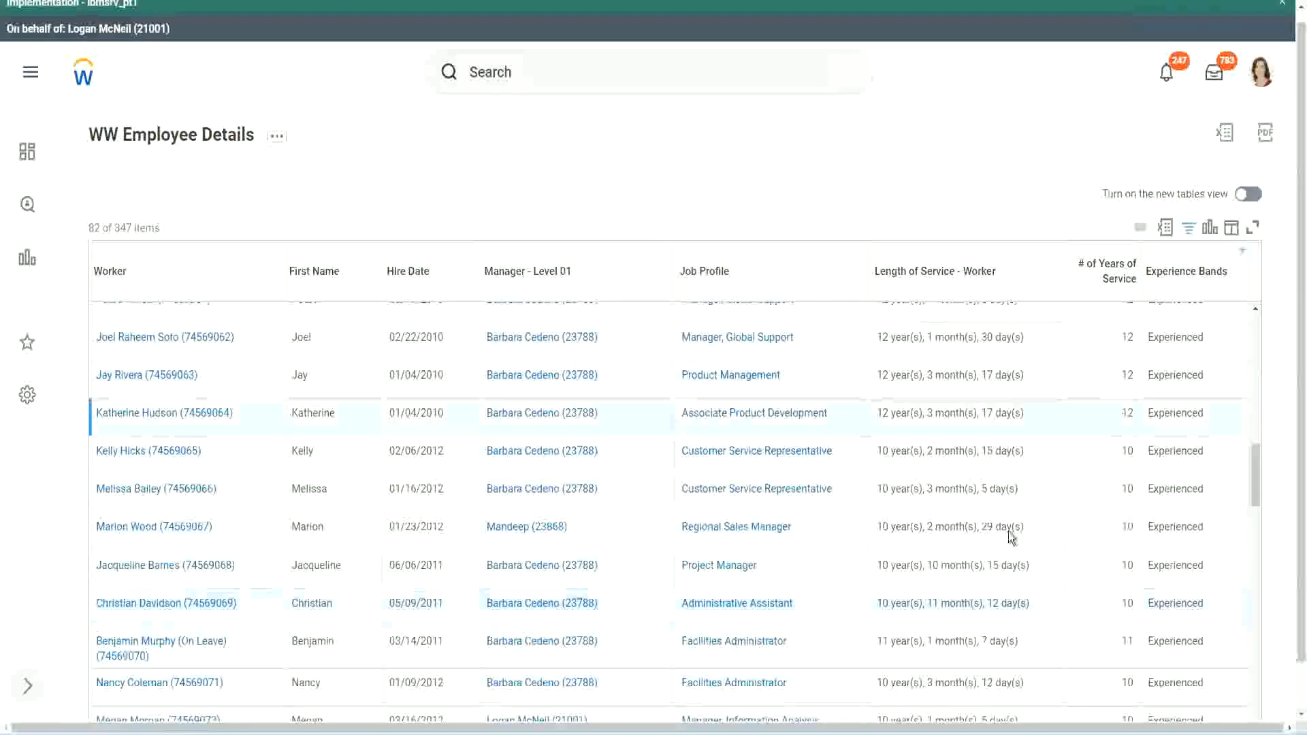
{"action": "double_click", "coordinate": [894, 599]}
{"action": "left_click", "coordinate": [988, 599]}
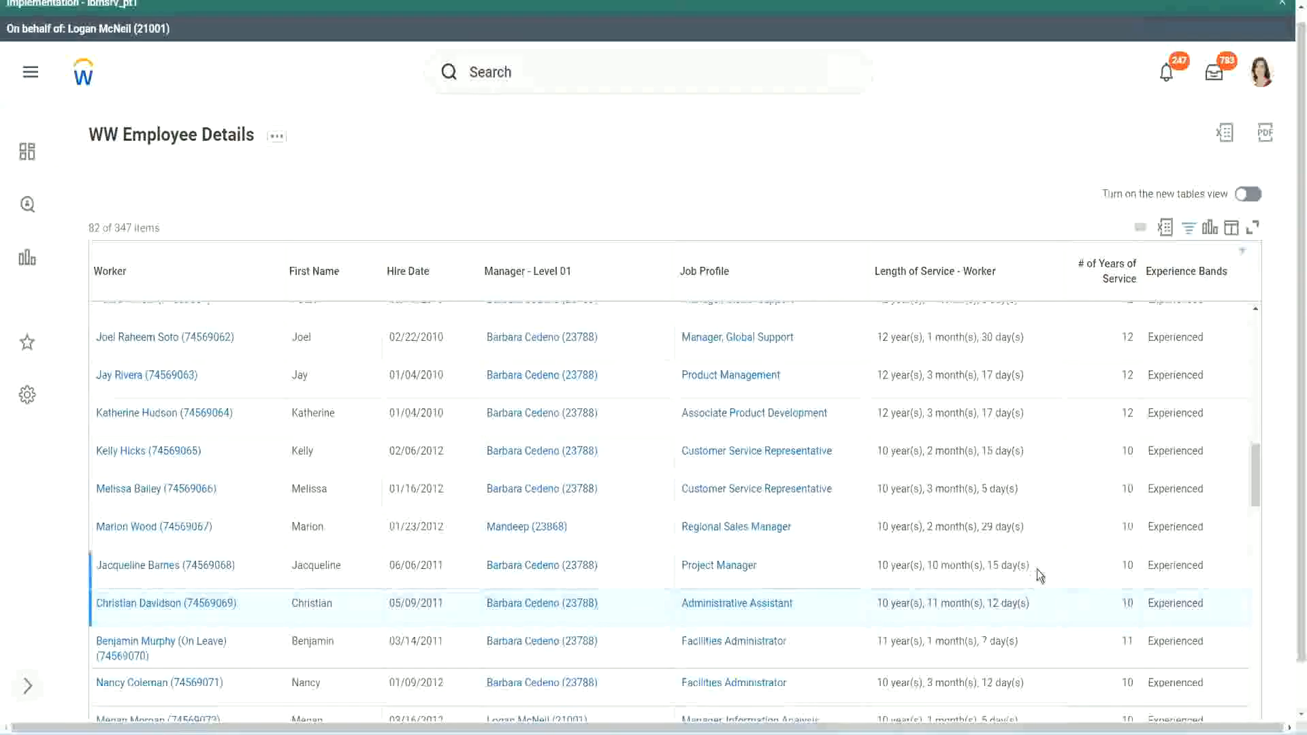
- Compare how service years are derived for the Manager, Global Support, Administrative Assistant and Project Manager rows
{"action": "double_click", "coordinate": [1128, 338]}
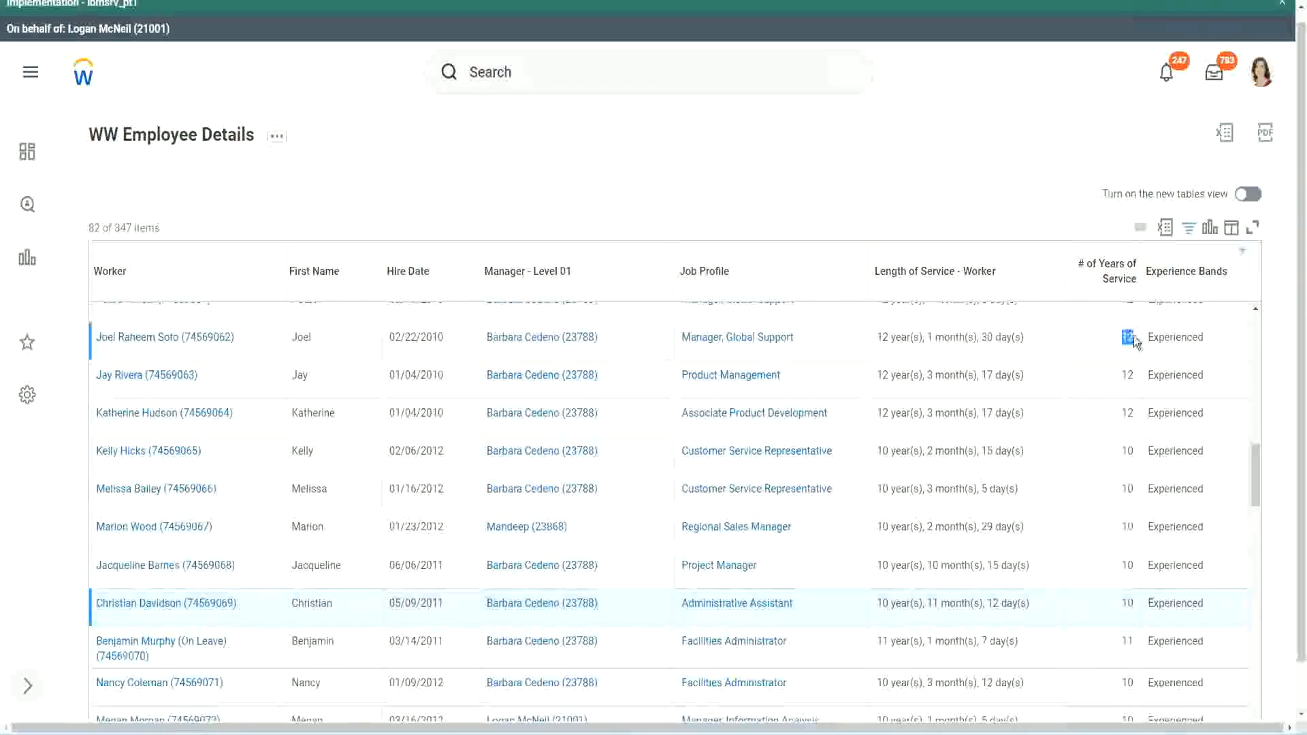
{"action": "left_click_drag", "start_coordinate": [877, 338], "coordinate": [1040, 331]}
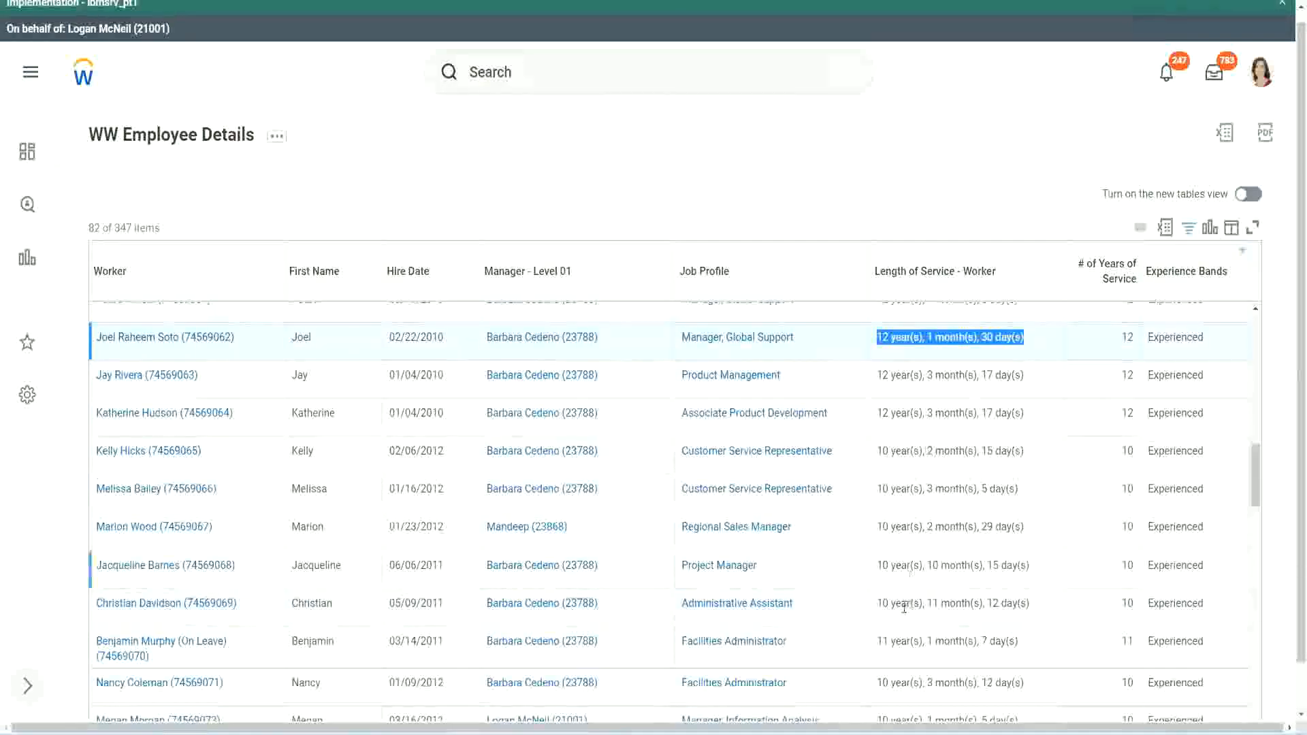
{"action": "left_click", "coordinate": [1018, 604]}
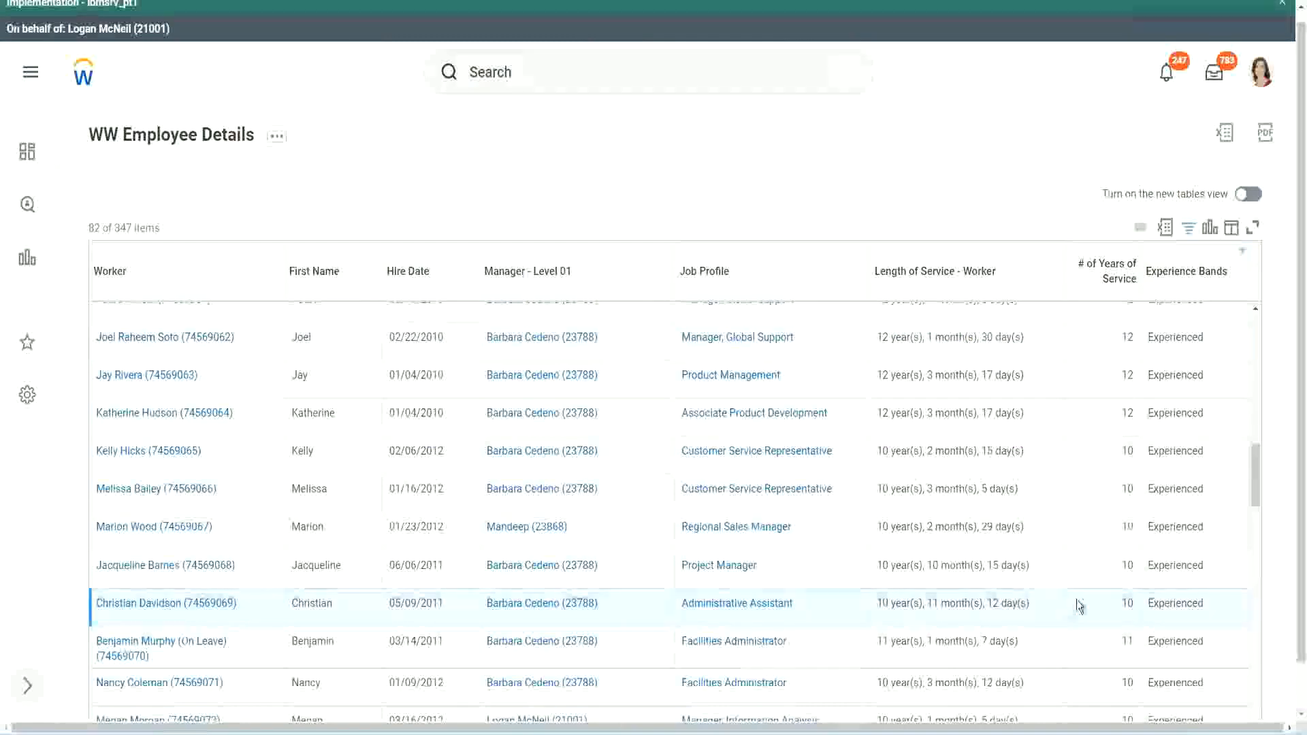
{"action": "double_click", "coordinate": [1124, 604]}
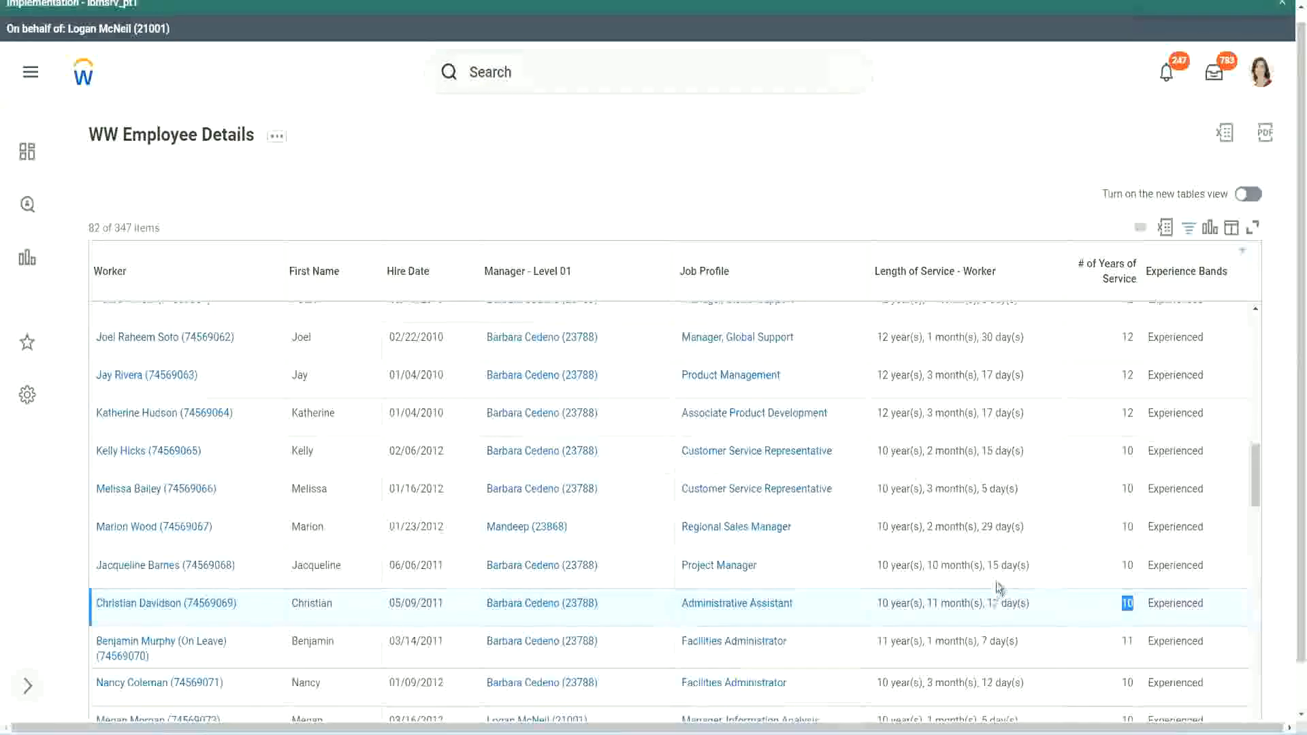
{"action": "left_click", "coordinate": [1080, 607]}
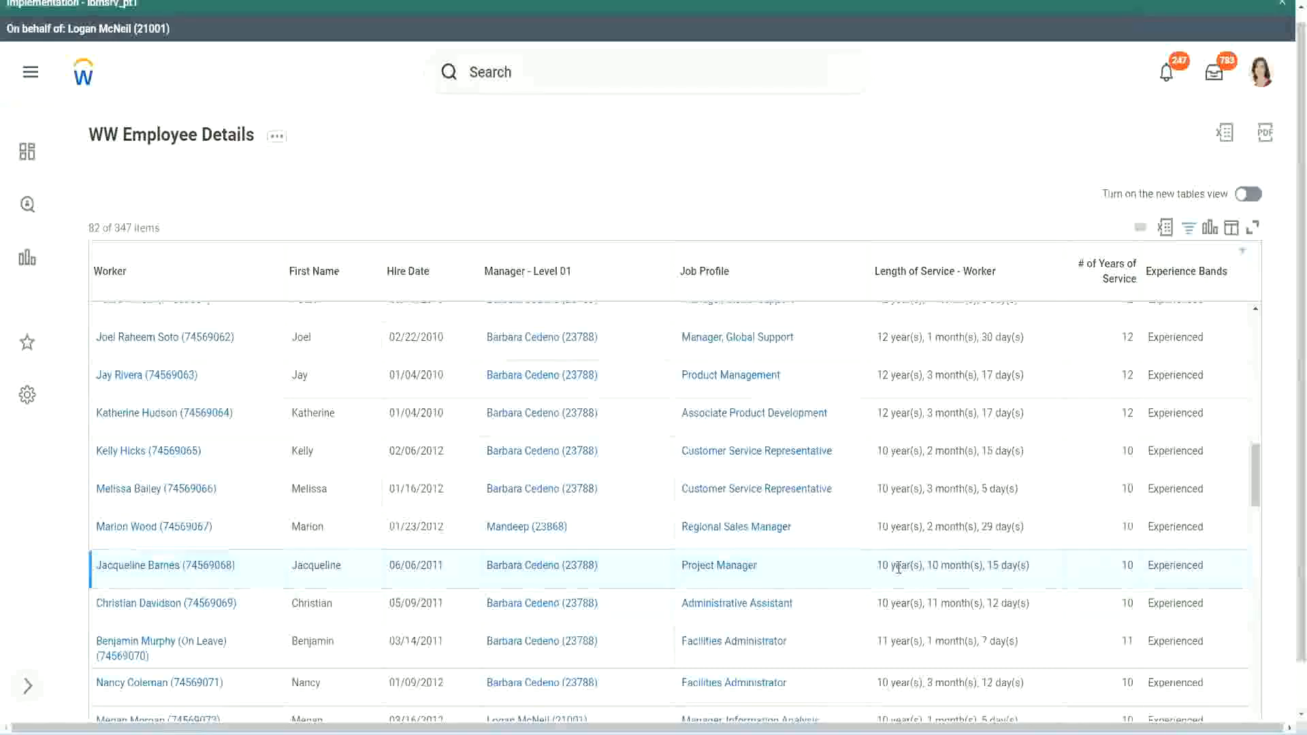
{"action": "double_click", "coordinate": [935, 566]}
{"action": "left_click", "coordinate": [977, 566]}
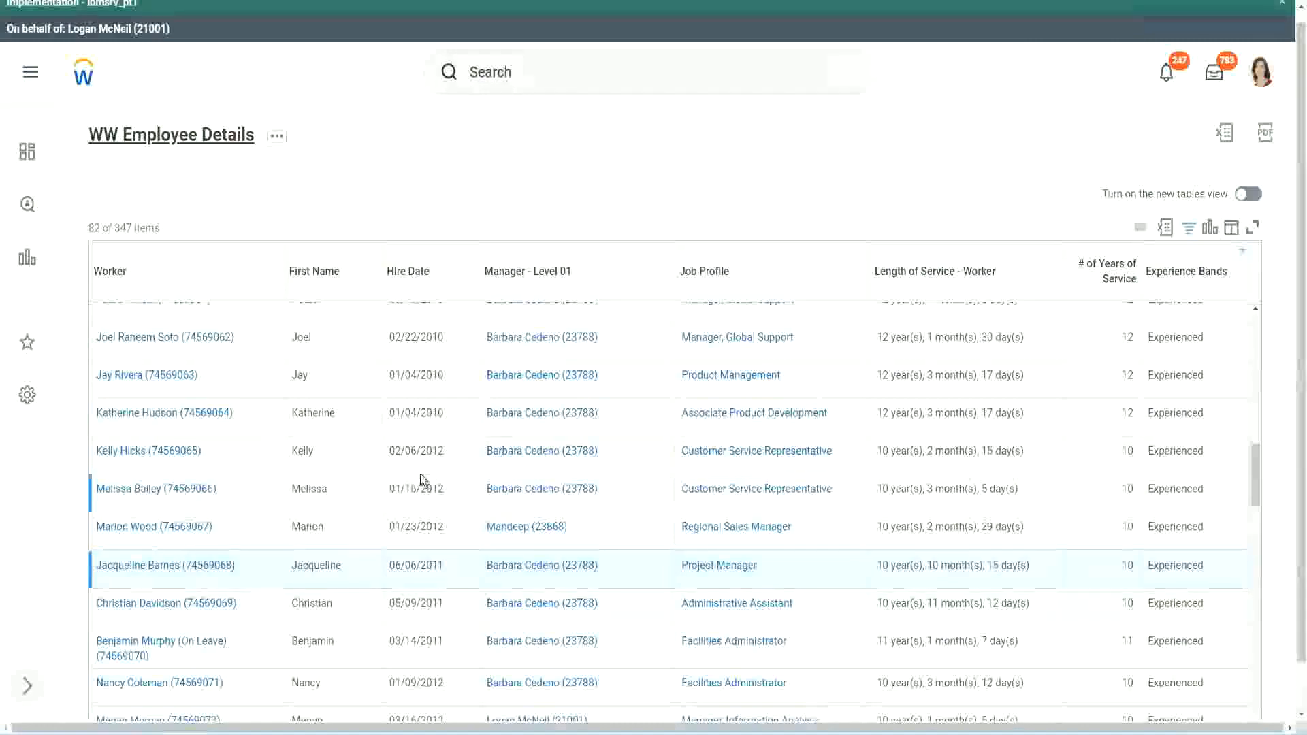
- Open the report's Experience Bands calculated field from its column definitions in a new tab and dismiss the implementation environment banner
{"action": "scroll", "coordinate": [429, 470], "scroll_direction": "down", "scroll_amount": 5}
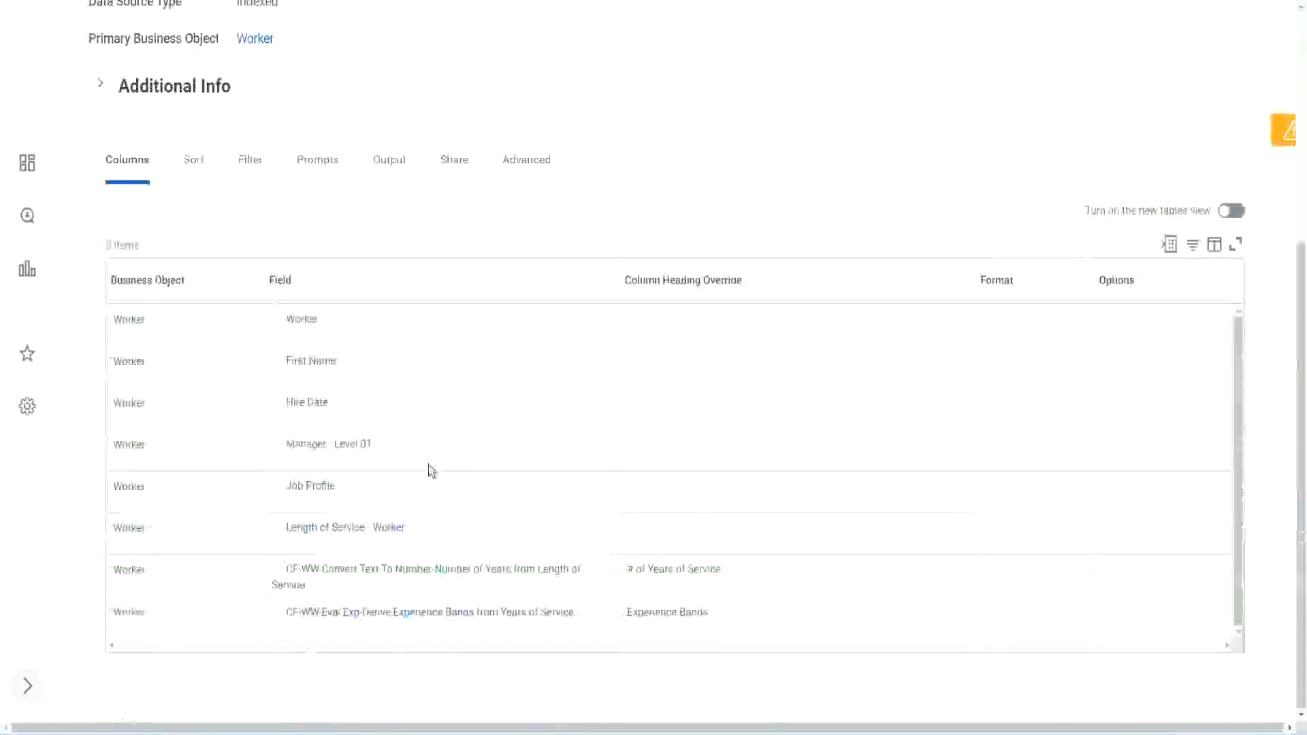
{"action": "right_click", "coordinate": [355, 619]}
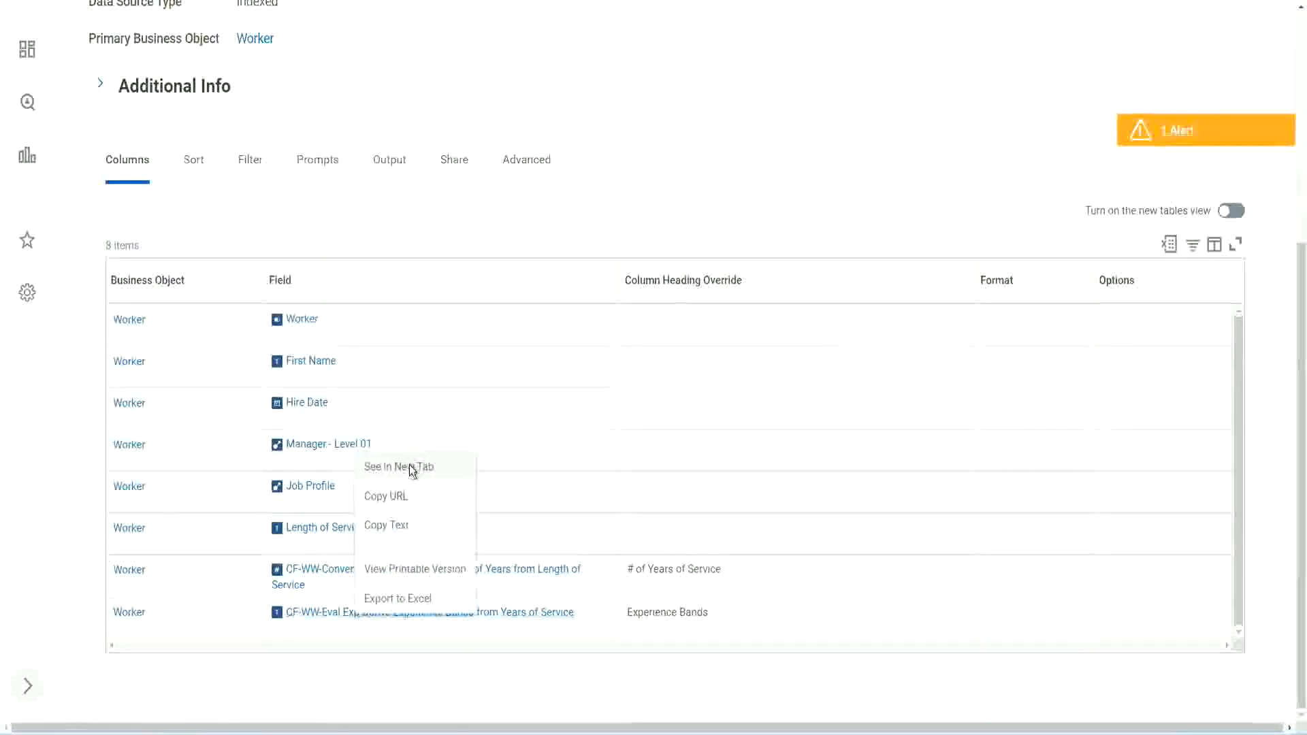
{"action": "left_click", "coordinate": [410, 467]}
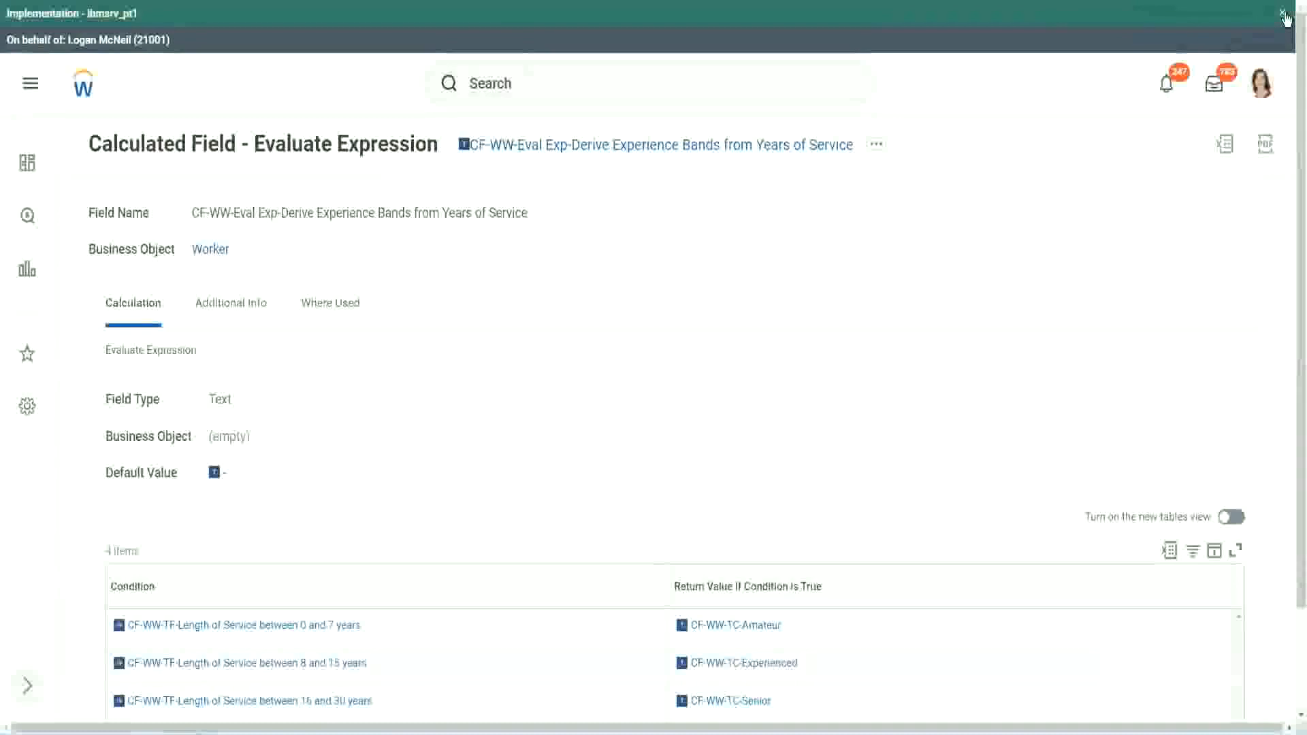
{"action": "left_click", "coordinate": [1282, 14]}
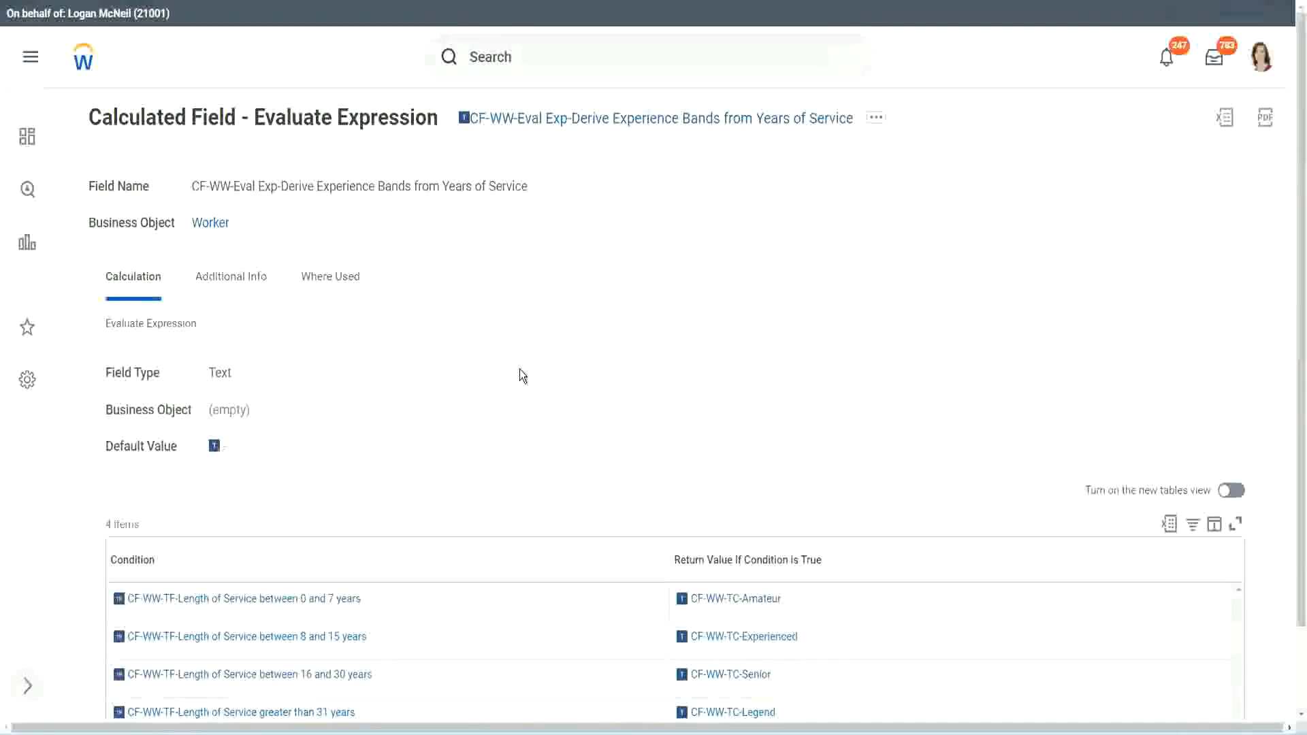
- Review the Evaluate Expression field's conditions and return values, and copy the calculated field's name
{"action": "scroll", "coordinate": [546, 366], "scroll_direction": "down", "scroll_amount": 1}
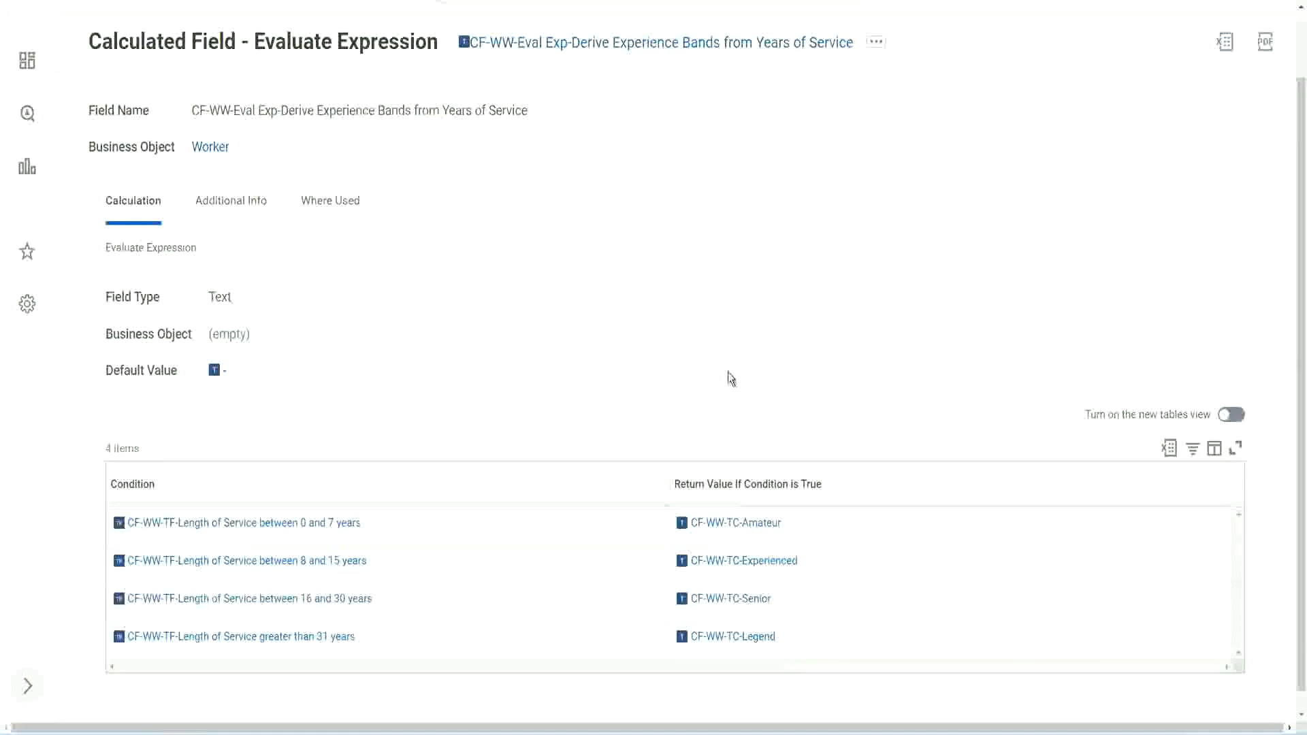
{"action": "left_click", "coordinate": [592, 481]}
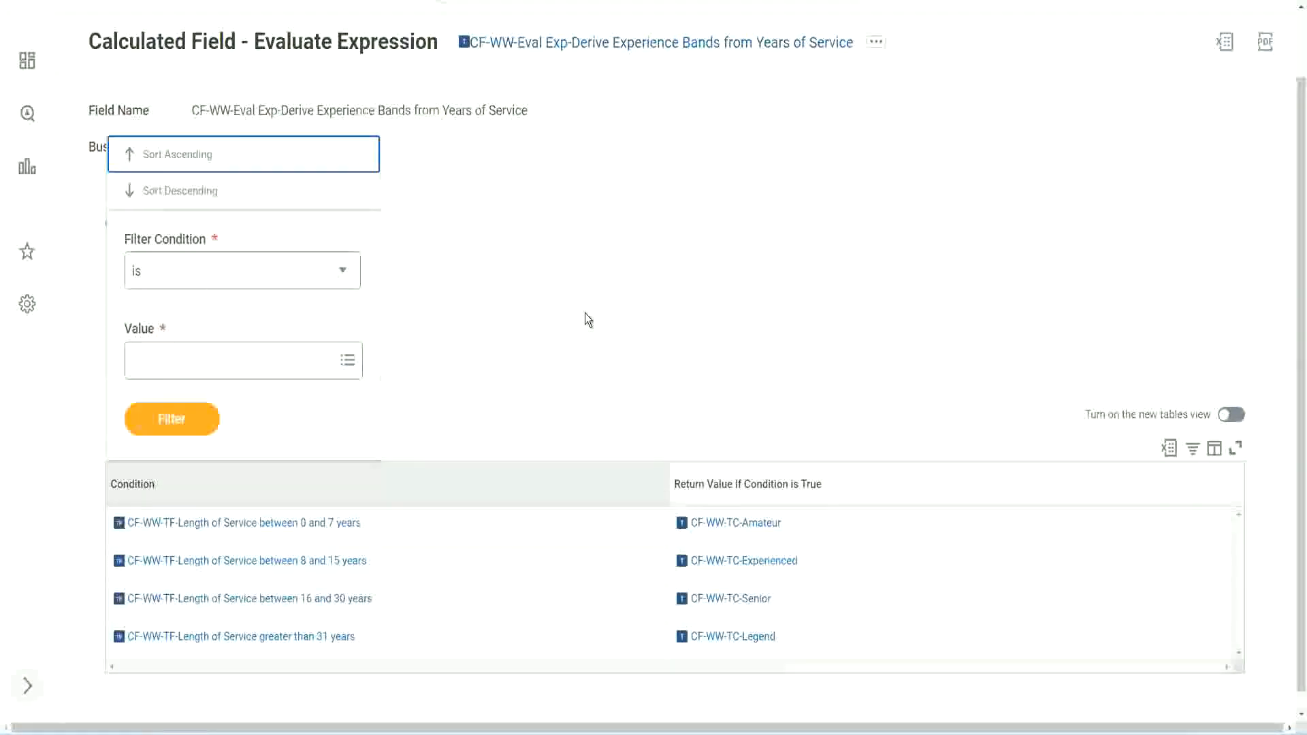
{"action": "left_click", "coordinate": [584, 313]}
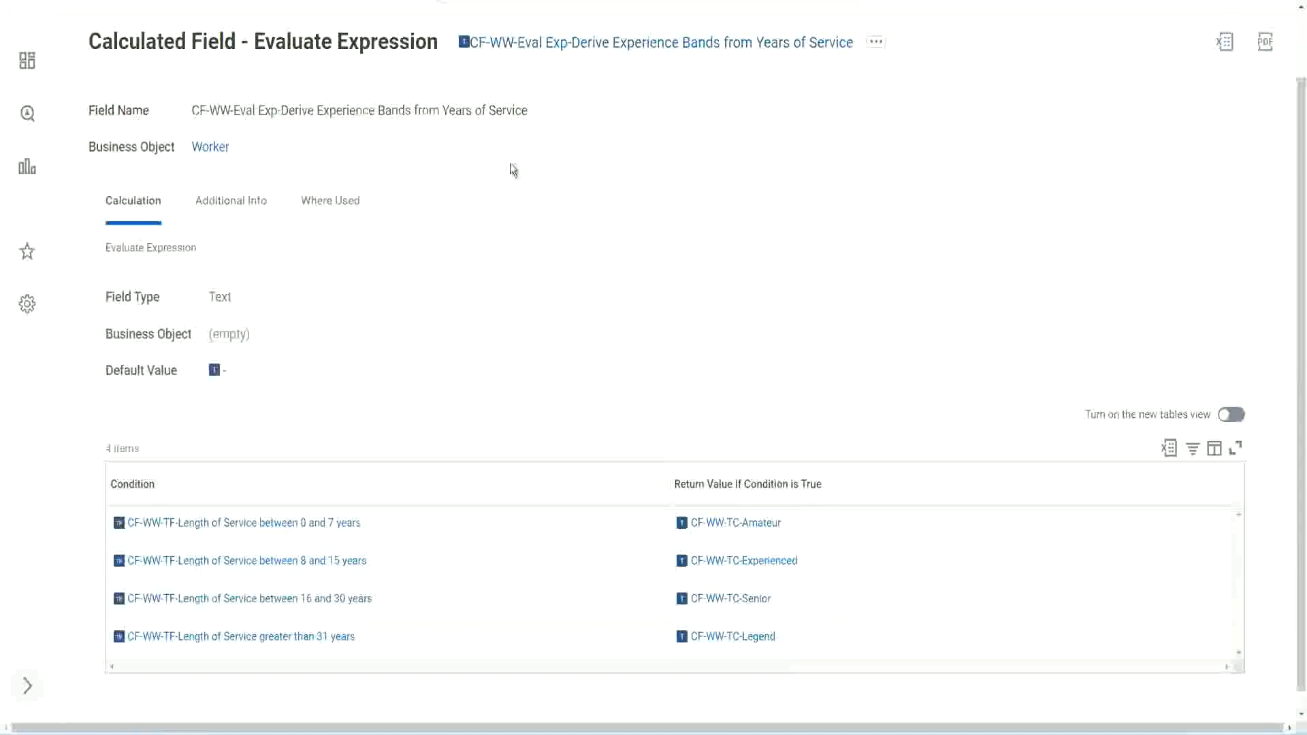
{"action": "right_click", "coordinate": [575, 50]}
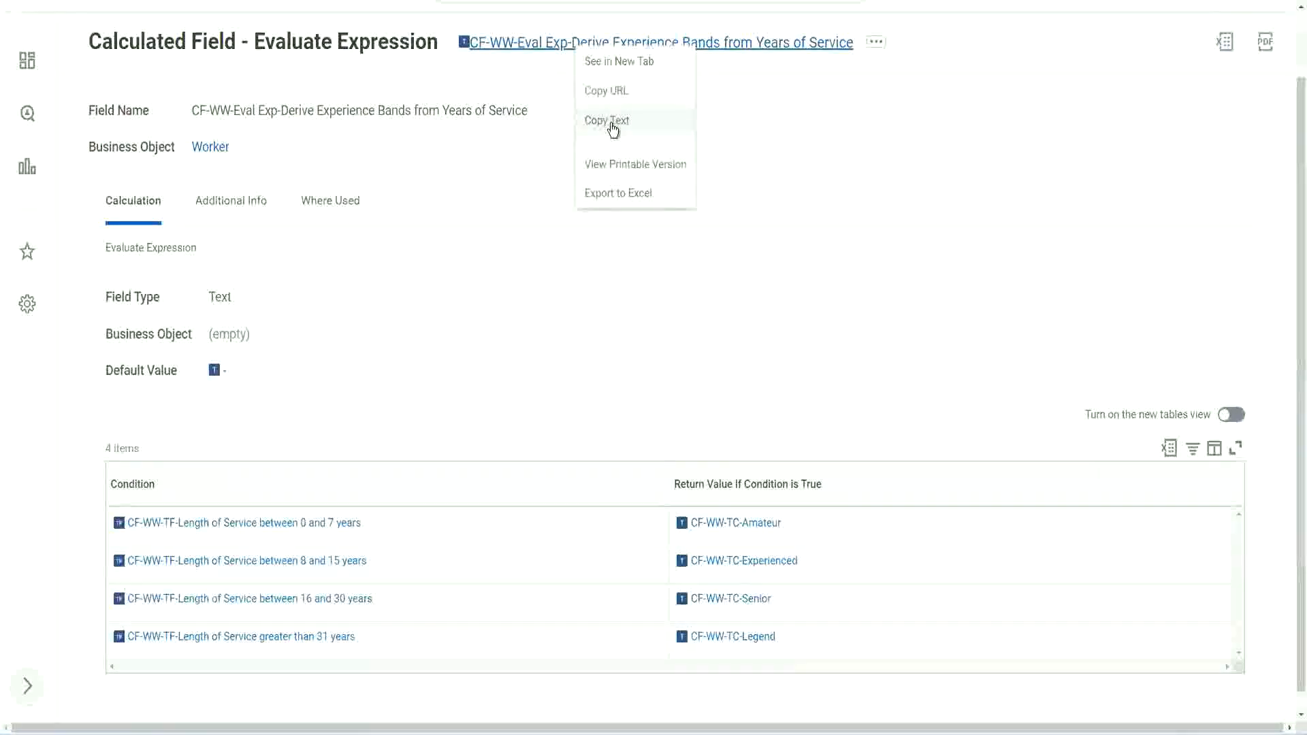
{"action": "left_click", "coordinate": [613, 129]}
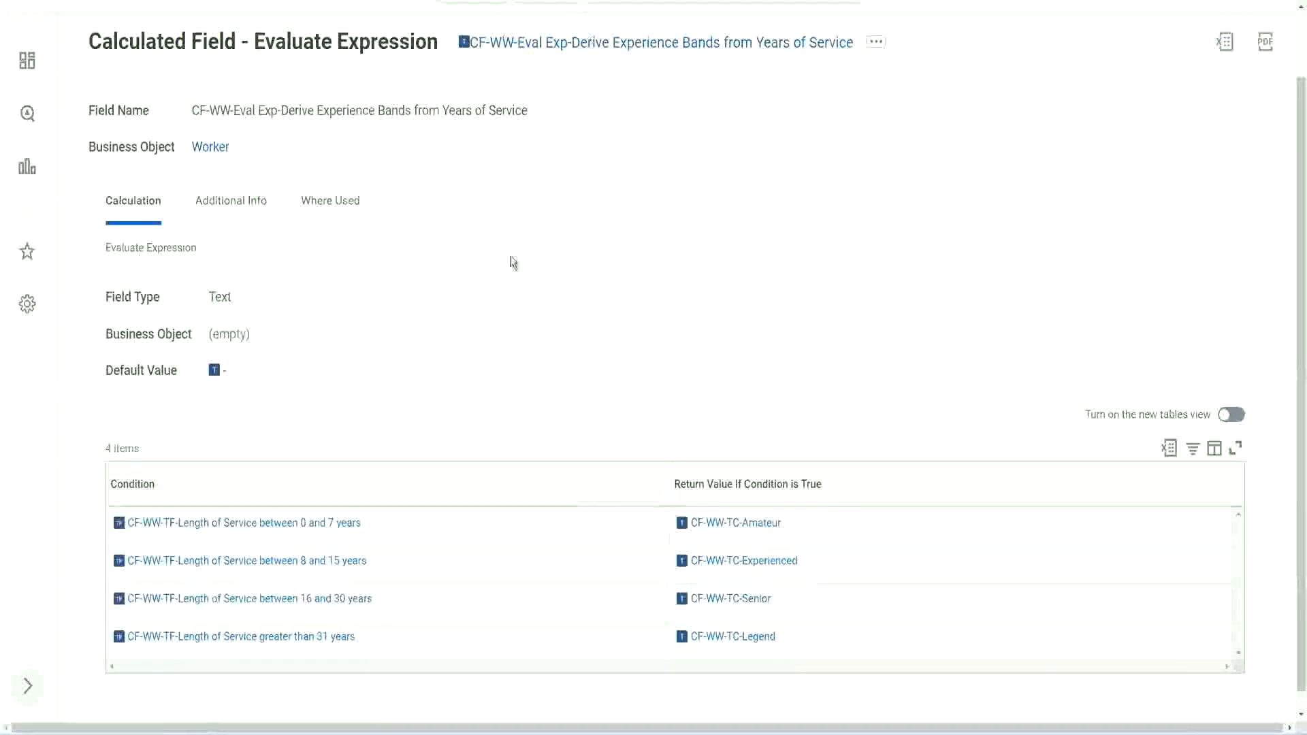
- Return to the WW Employee Details report definition, search for "create cal field" and open the Create Calculated Field task
{"action": "scroll", "coordinate": [509, 270], "scroll_direction": "up", "scroll_amount": 1}
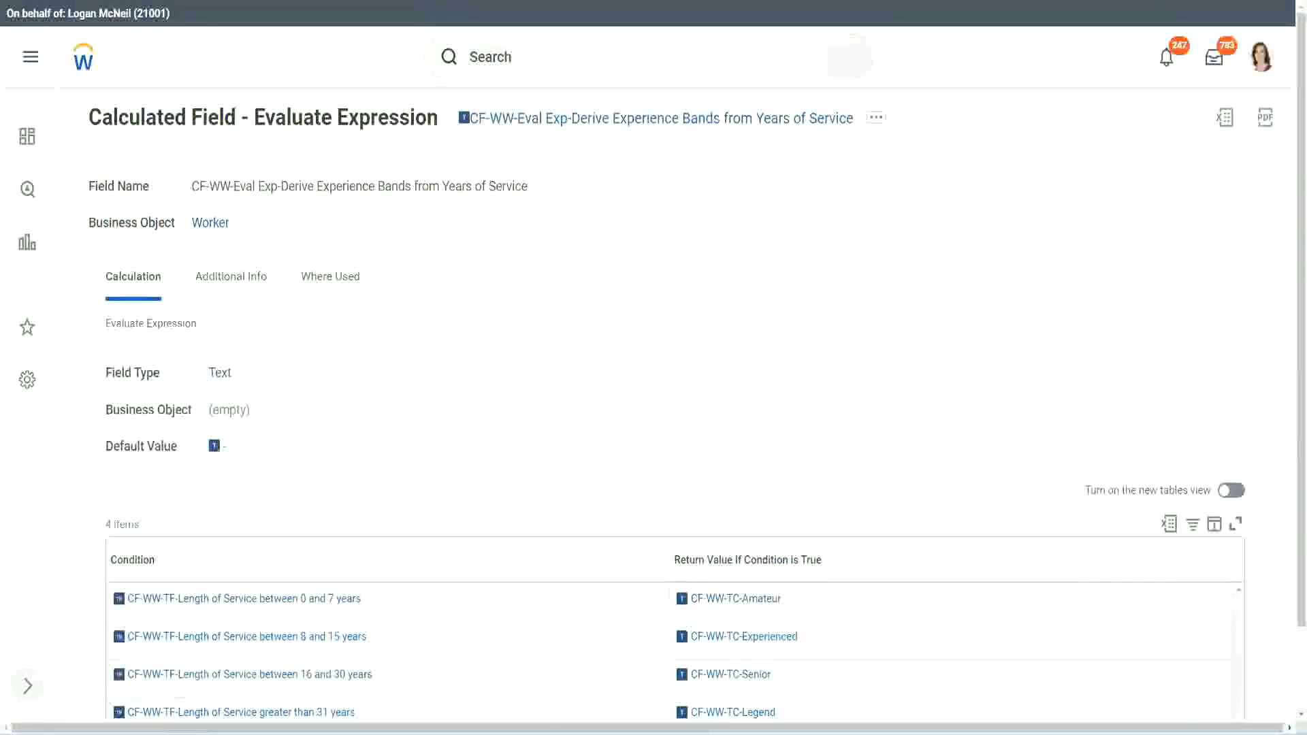
{"action": "key", "text": "ctrl+shift+Tab"}
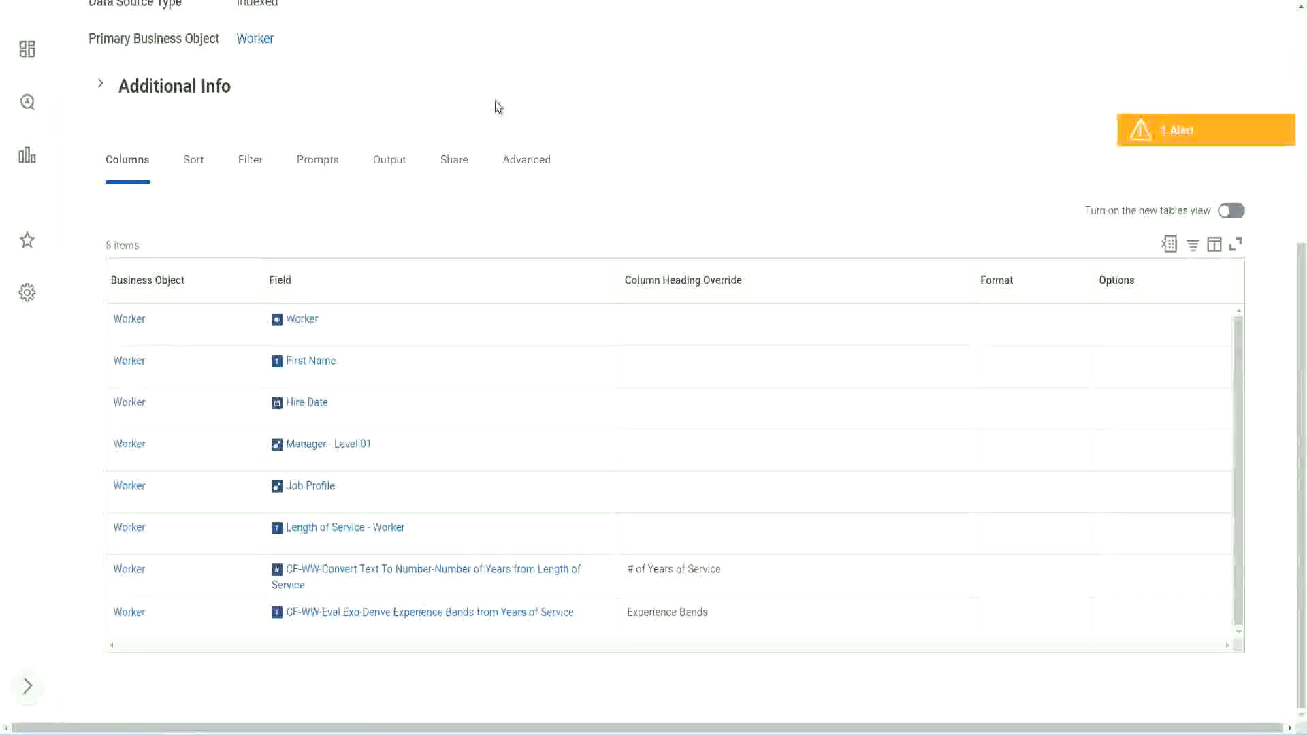
{"action": "scroll", "coordinate": [497, 106], "scroll_direction": "up", "scroll_amount": 5}
{"action": "left_click", "coordinate": [530, 83]}
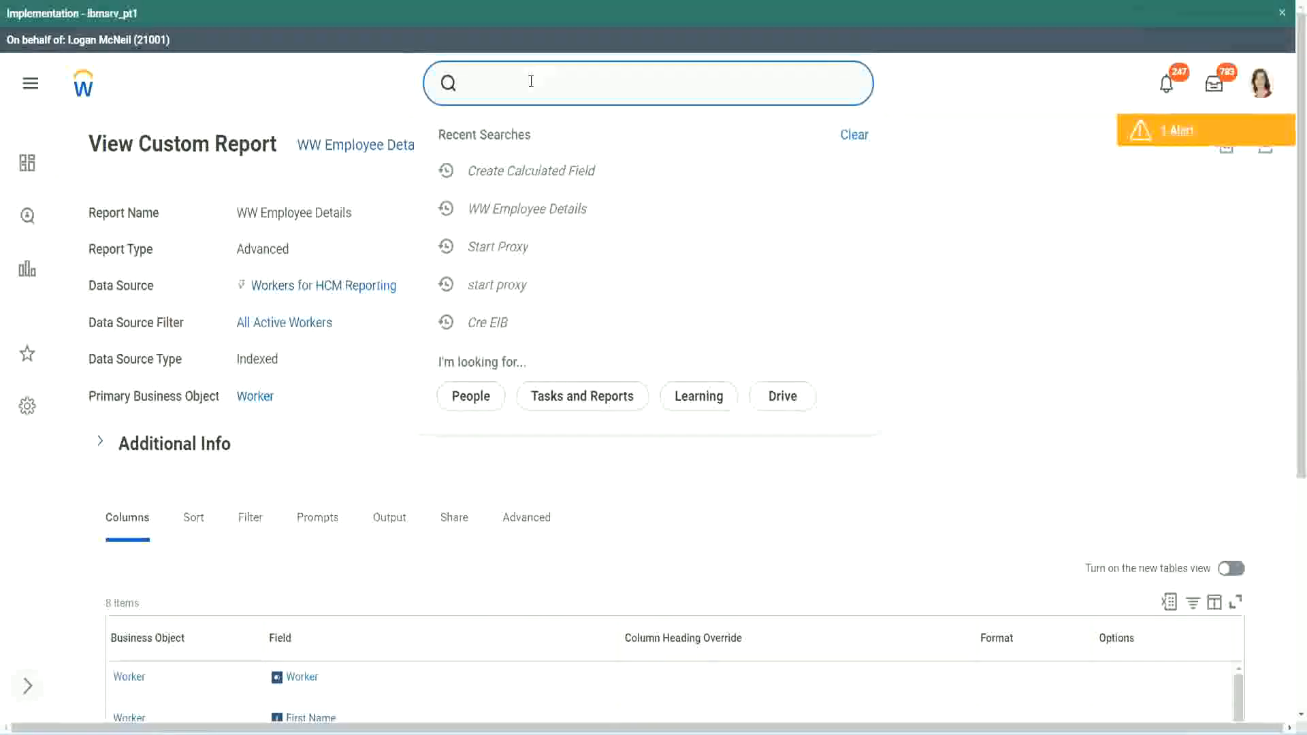
{"action": "type", "text": "create cal field"}
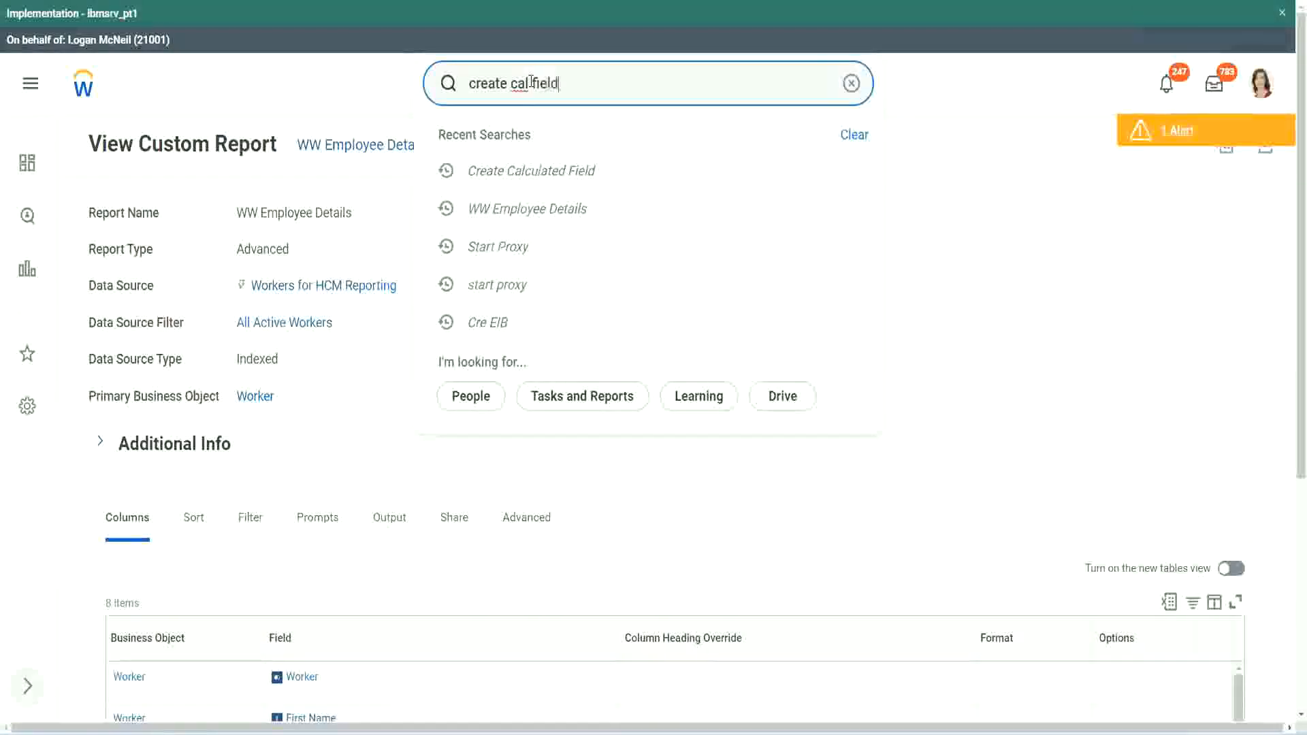
{"action": "left_click", "coordinate": [546, 141]}
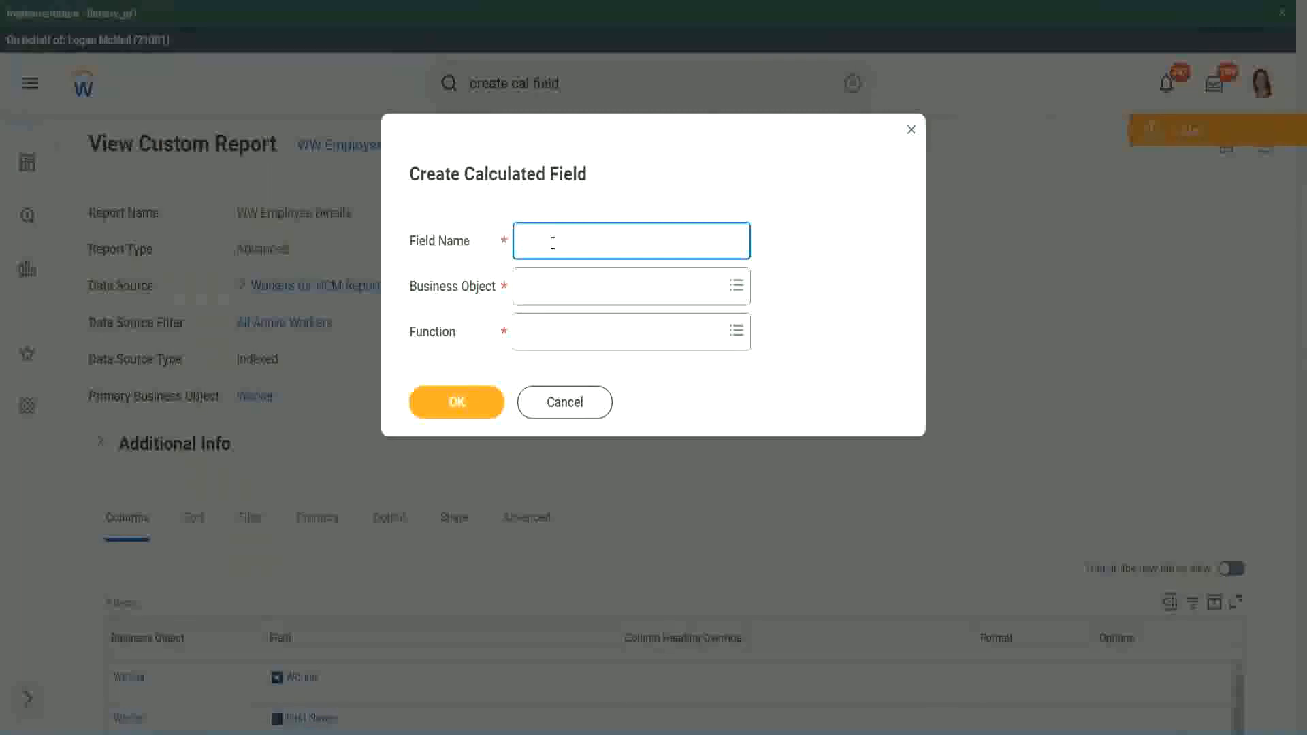
- Name the new calculated field "CF-WW-Eval Exp Bands-Derive Experience Bands from Years of Service", based on the copied name
{"action": "key", "text": "ctrl+v"}
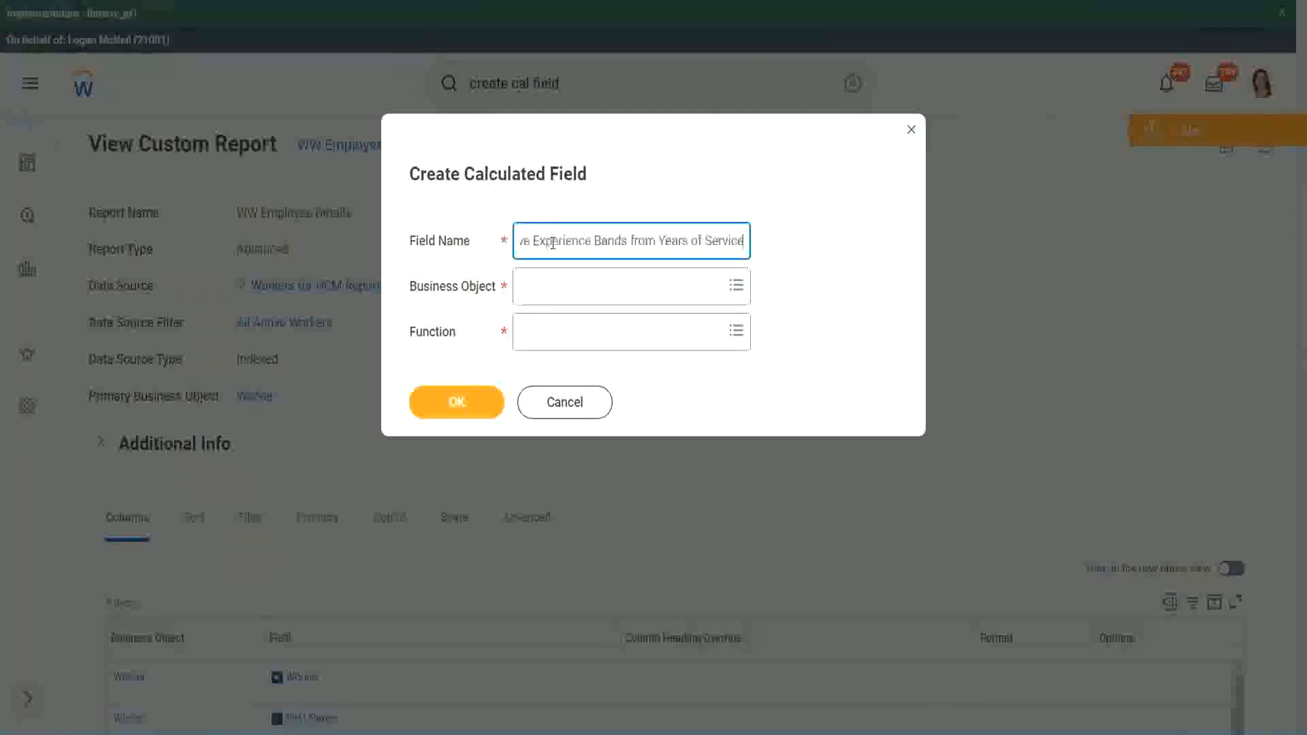
{"action": "left_click_drag", "start_coordinate": [579, 238], "coordinate": [476, 218]}
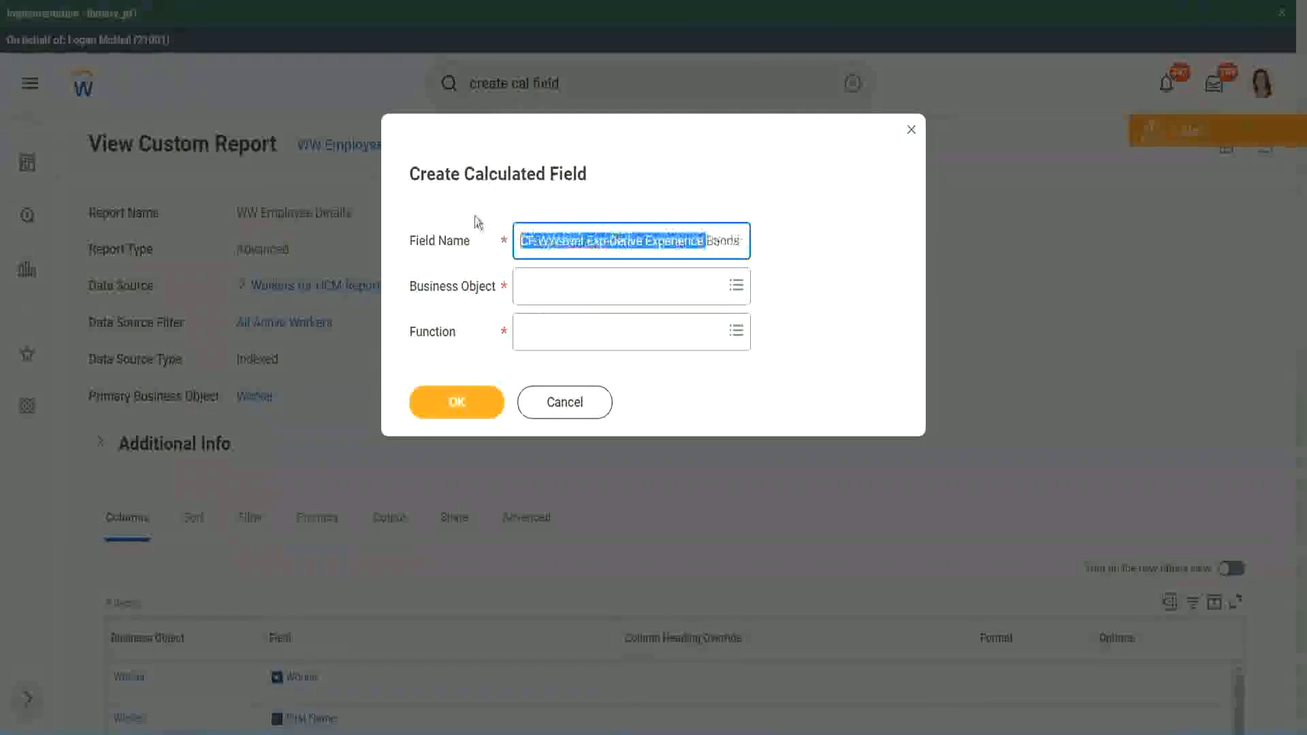
{"action": "left_click", "coordinate": [592, 242]}
{"action": "double_click", "coordinate": [596, 243]}
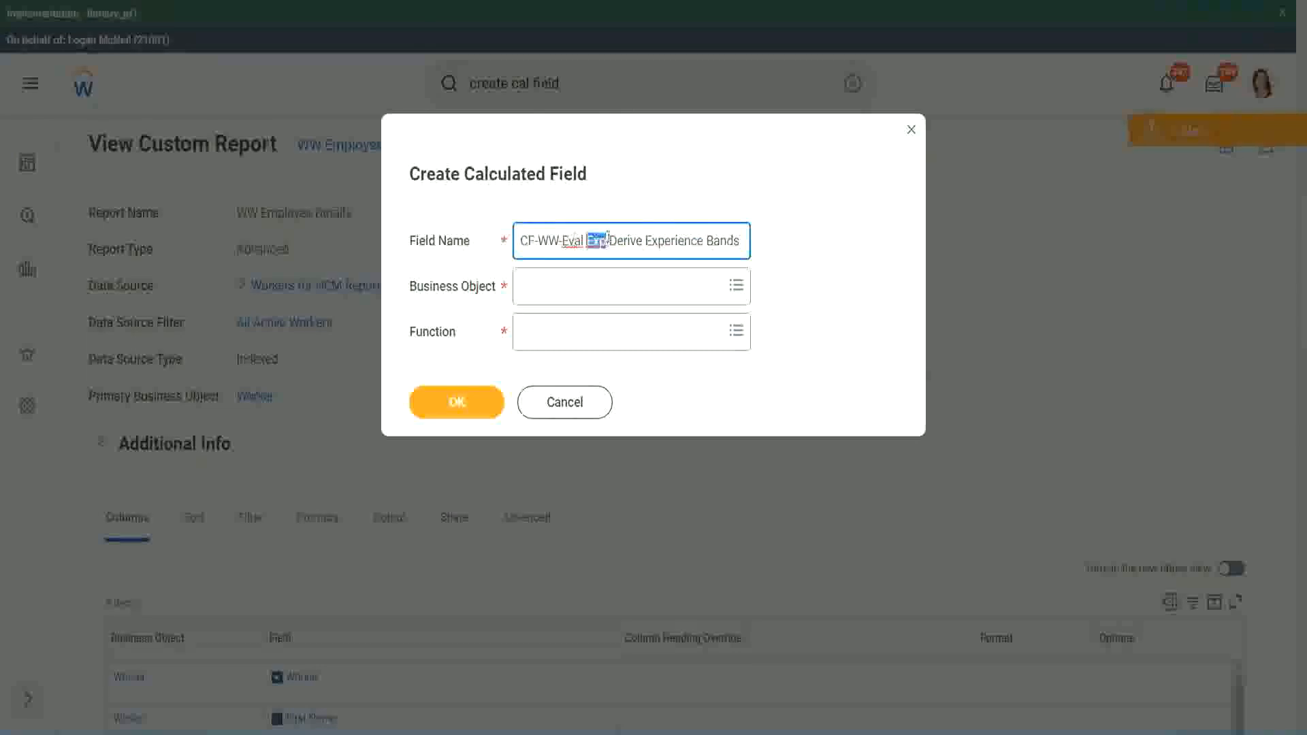
{"action": "left_click", "coordinate": [606, 242]}
{"action": "type", "text": "bands"}
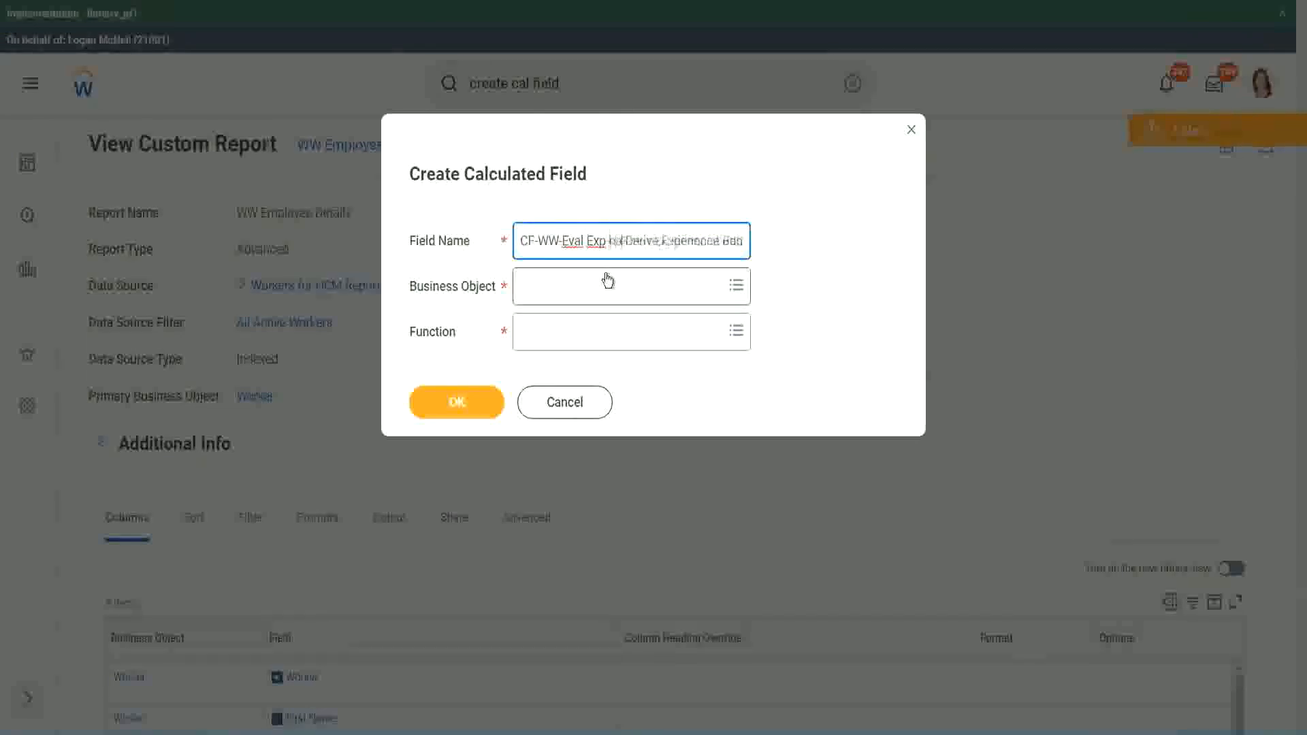
{"action": "type", "text": "-"}
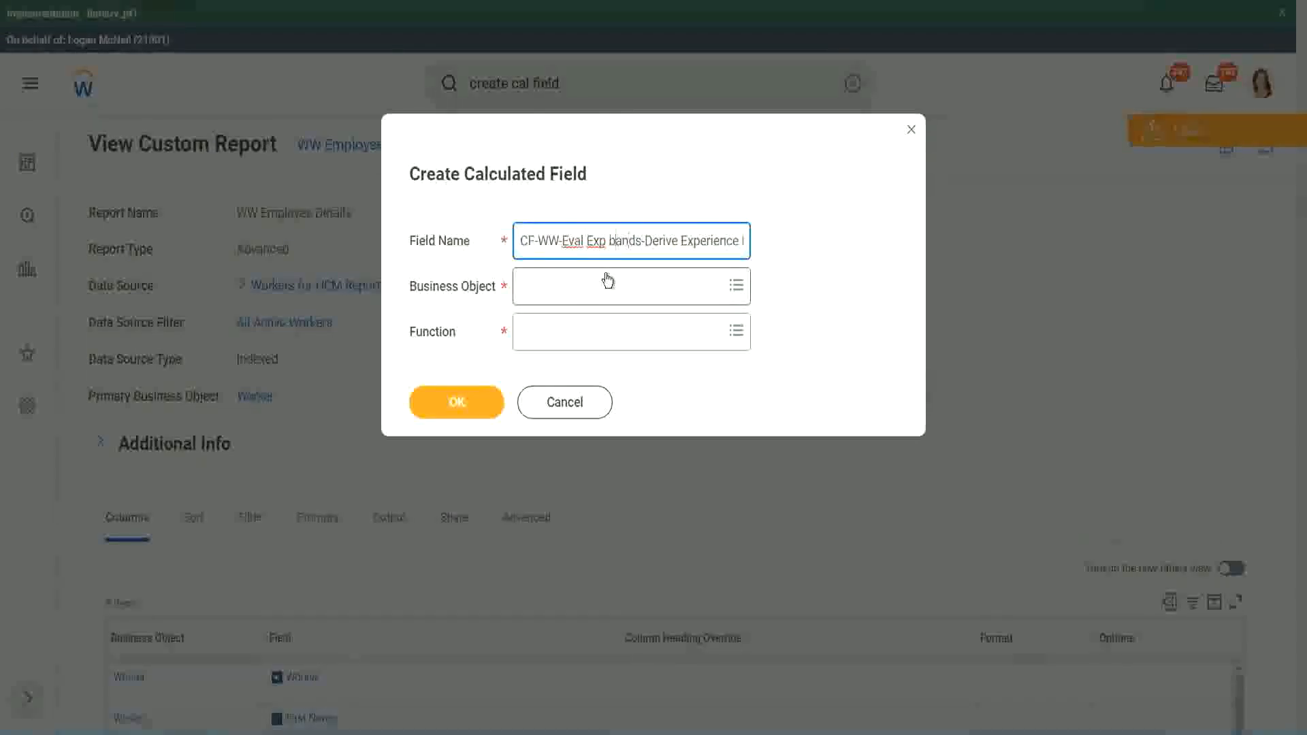
{"action": "key", "text": "shift+Left"}
{"action": "type", "text": "B"}
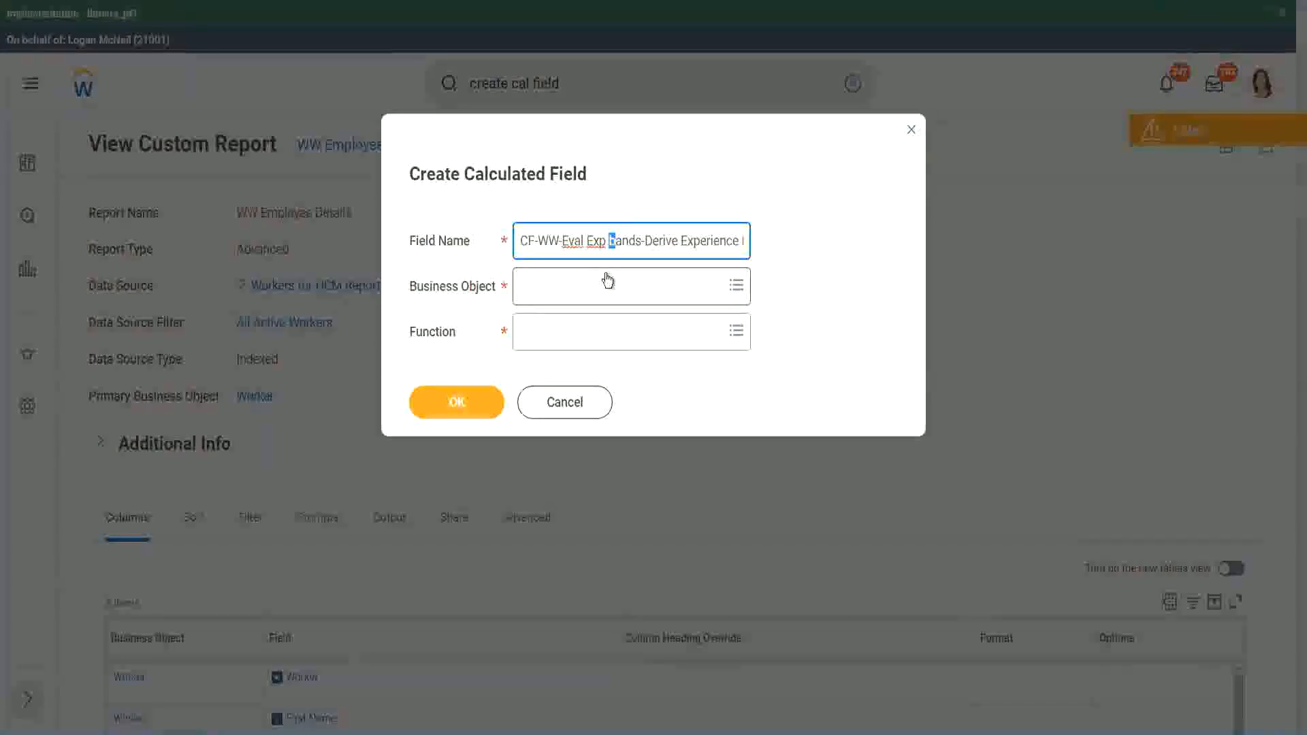
- Change the field name to "CF-WW-Eval Exp Bands-Determine Experience Bands from Years of Service"
{"action": "key", "text": "Right"}
{"action": "key", "text": "Right"}
{"action": "key", "text": "Right"}
{"action": "key", "text": "Right"}
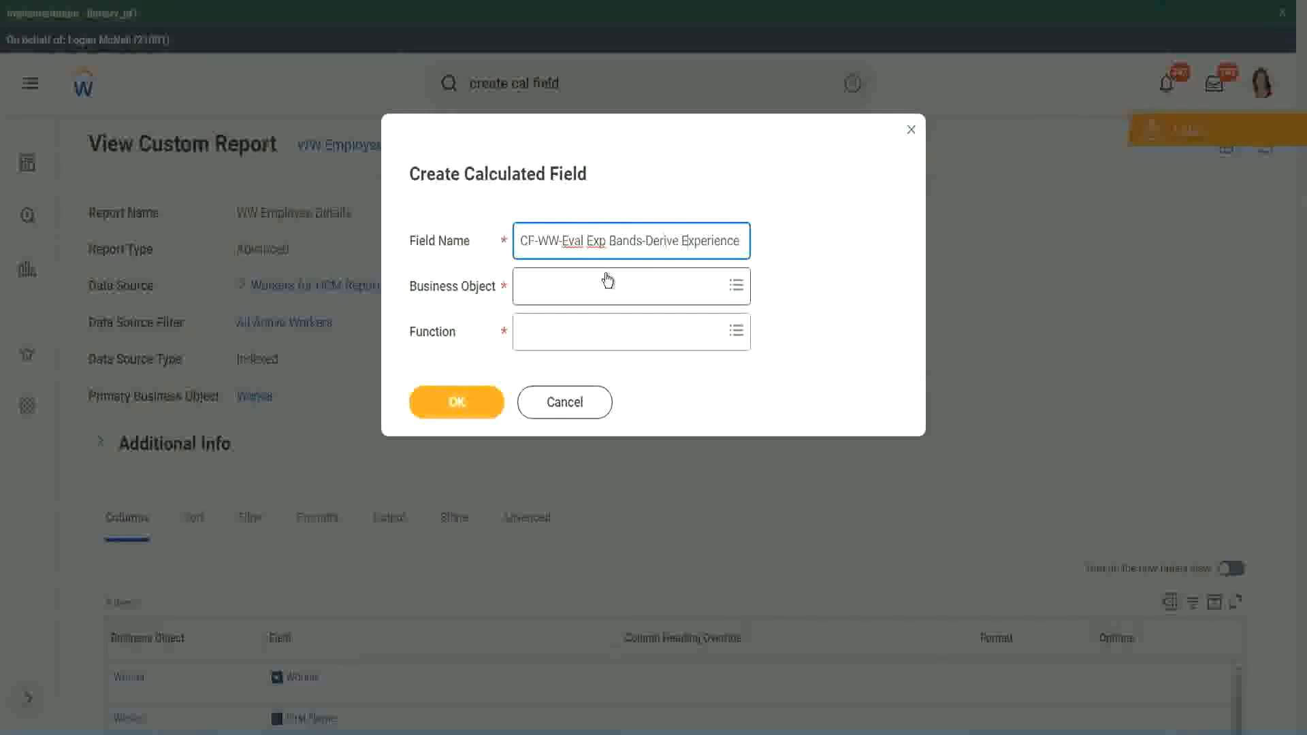
{"action": "key", "text": "End"}
{"action": "type", "text": "Bands from Years of"}
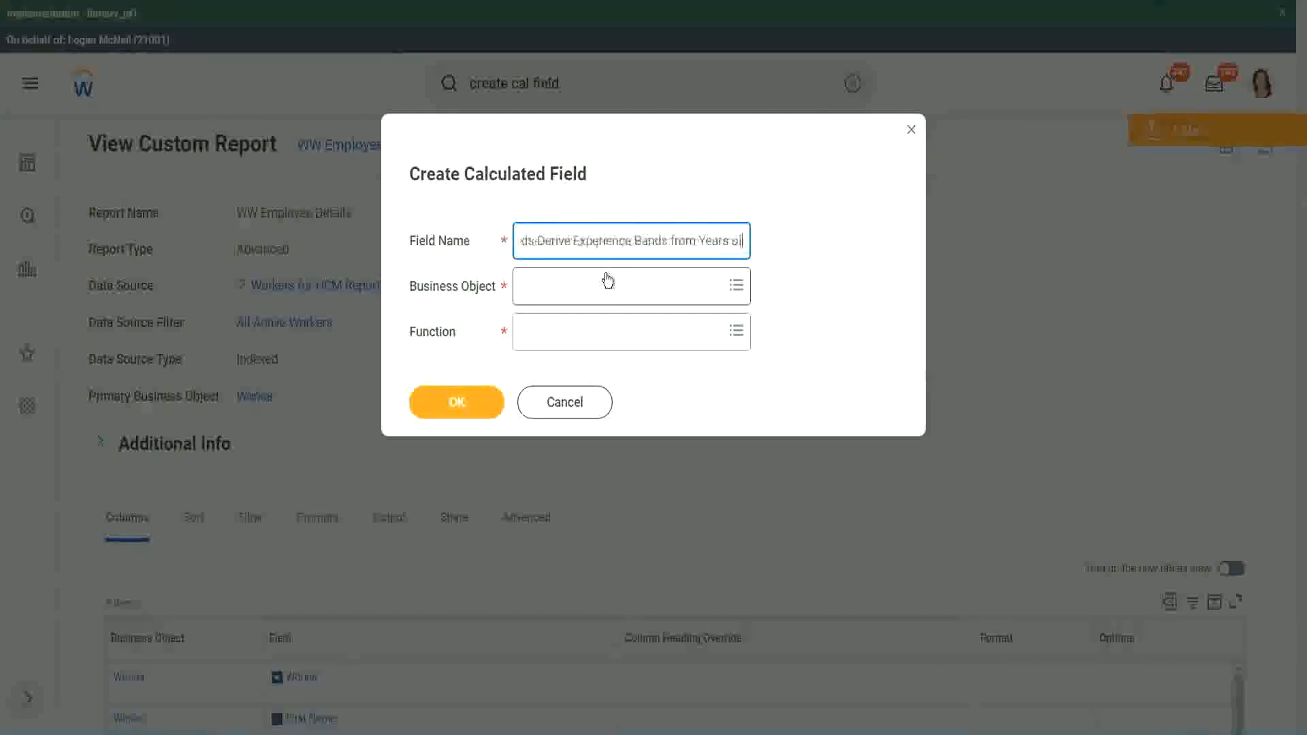
{"action": "key", "text": "Left"}
{"action": "key", "text": "Left"}
{"action": "key", "text": "Left"}
{"action": "key", "text": "Left"}
{"action": "key", "text": "Left"}
{"action": "key", "text": "Left"}
{"action": "key", "text": "Left"}
{"action": "key", "text": "Left"}
{"action": "key", "text": "Left"}
{"action": "key", "text": "Left"}
{"action": "key", "text": "Left"}
{"action": "key", "text": "Left"}
{"action": "key", "text": "Left"}
{"action": "key", "text": "Left"}
{"action": "key", "text": "Left"}
{"action": "key", "text": "Left"}
{"action": "key", "text": "Left"}
{"action": "key", "text": "Left"}
{"action": "key", "text": "Left"}
{"action": "key", "text": "Left"}
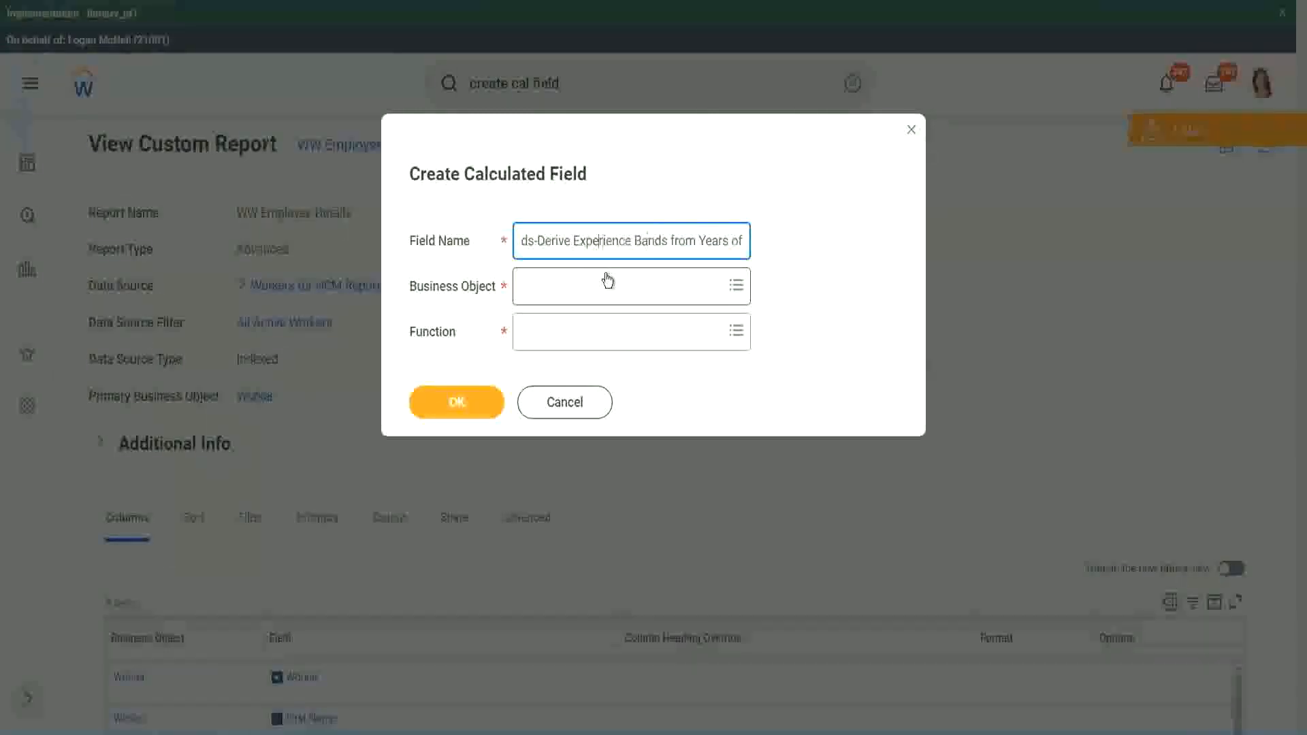
{"action": "key", "text": "Left"}
{"action": "key", "text": "Left"}
{"action": "key", "text": "Left"}
{"action": "key", "text": "shift+Left"}
{"action": "key", "text": "shift+Left"}
{"action": "key", "text": "shift+Left"}
{"action": "key", "text": "shift+Left"}
{"action": "key", "text": "shift+Left"}
{"action": "key", "text": "shift+Left"}
{"action": "type", "text": "Determine"}
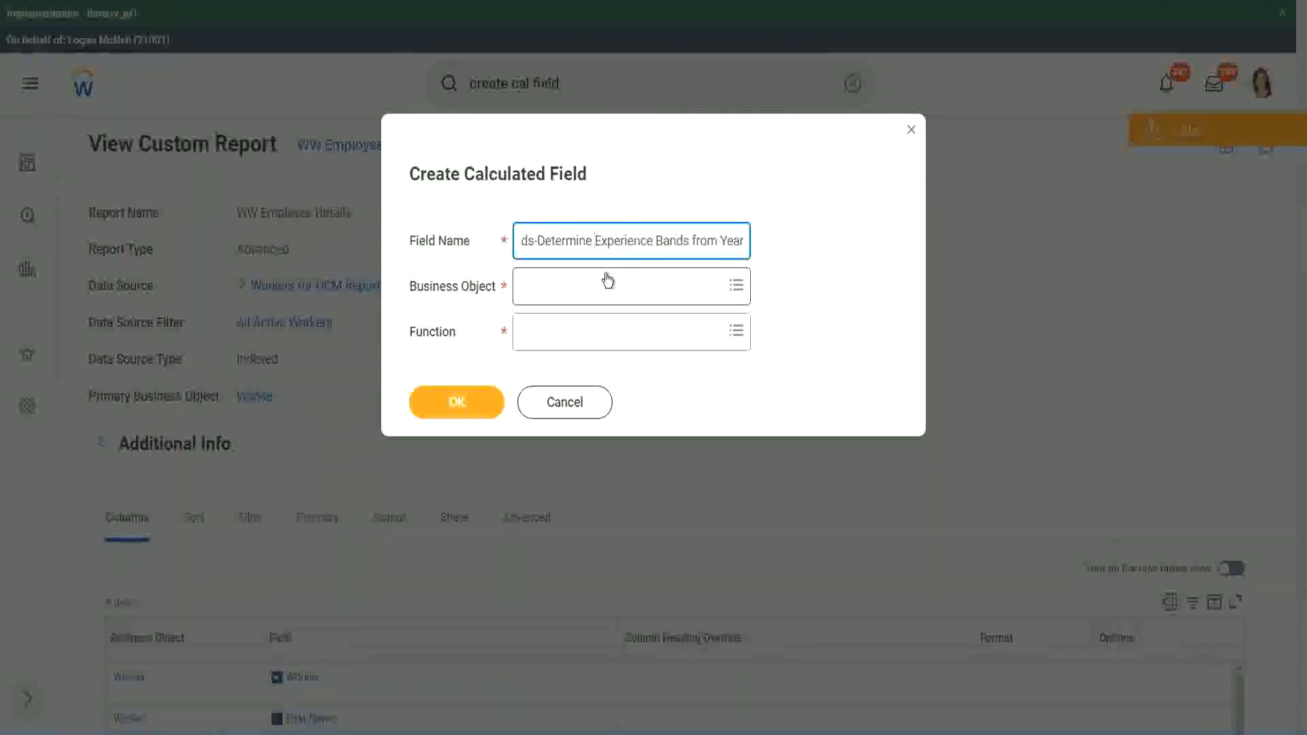
{"action": "key", "text": "End"}
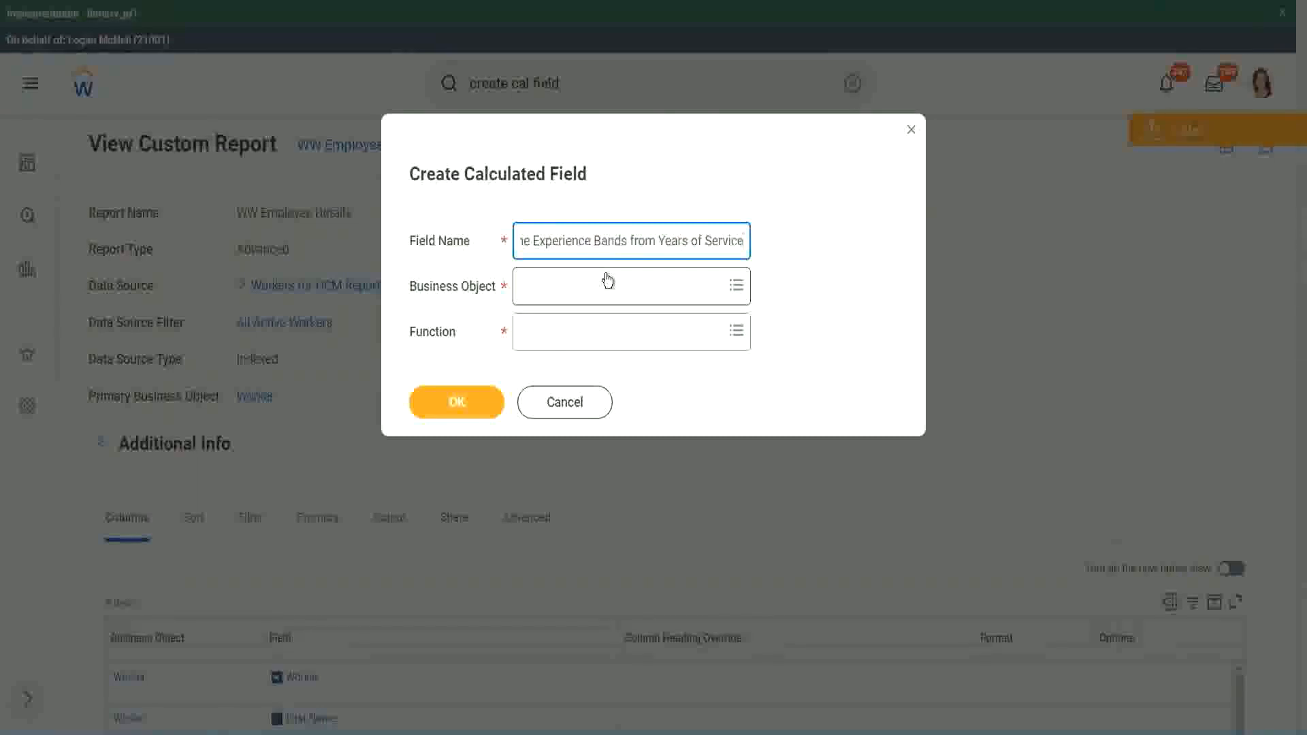
- Set the calculated field's business object to Worker and its function to Evaluate Expression Band
{"action": "left_click", "coordinate": [582, 287]}
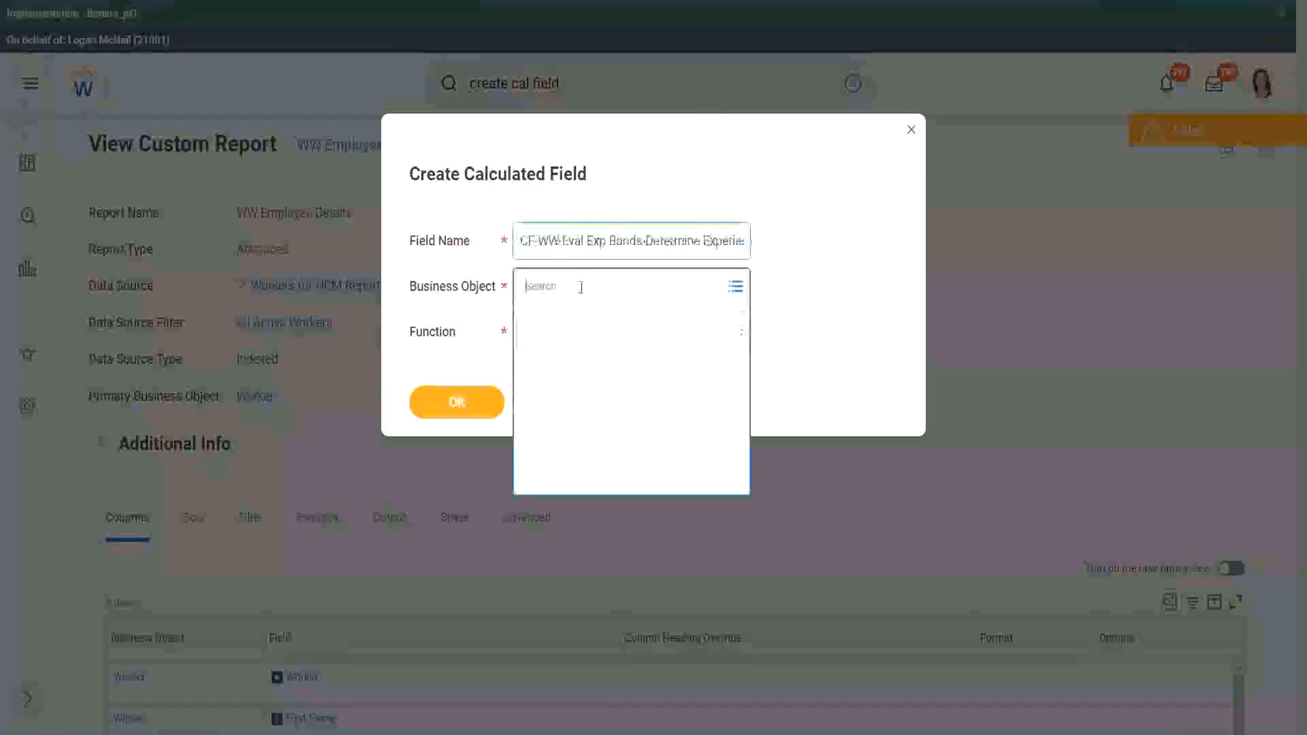
{"action": "type", "text": "worker"}
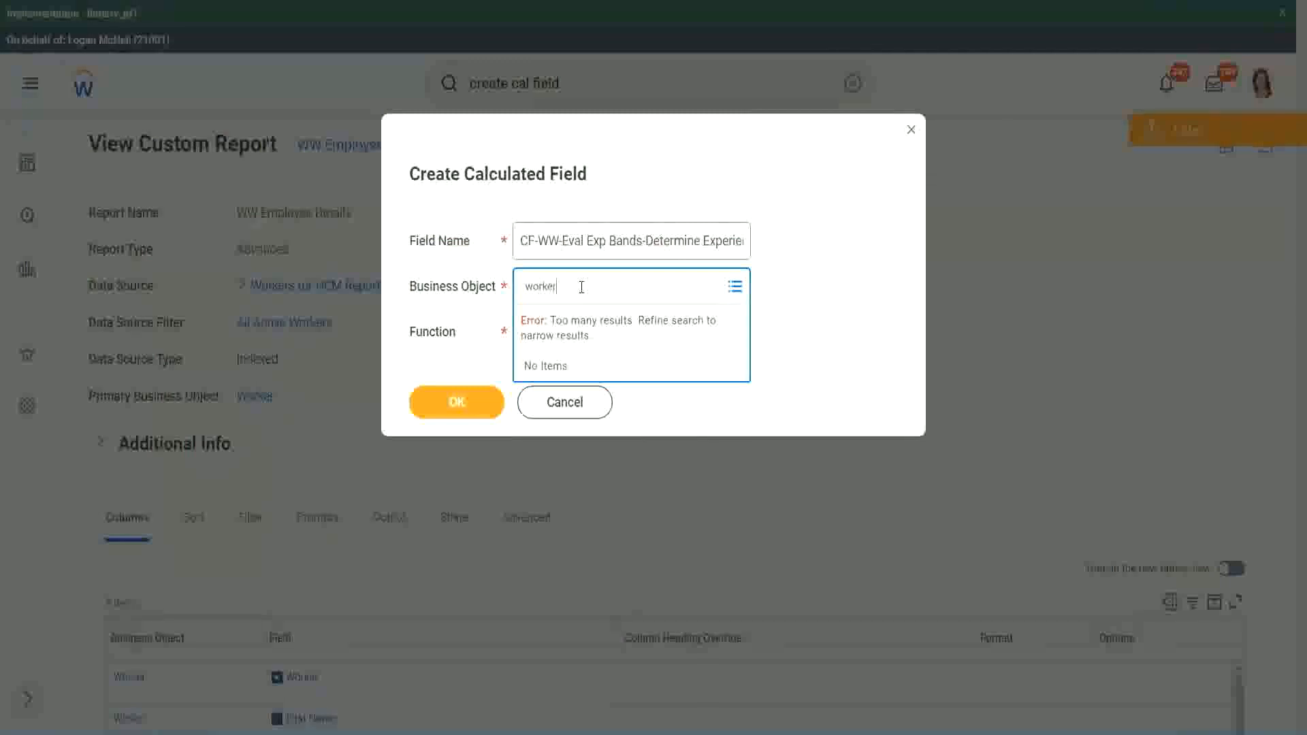
{"action": "key", "text": "Return"}
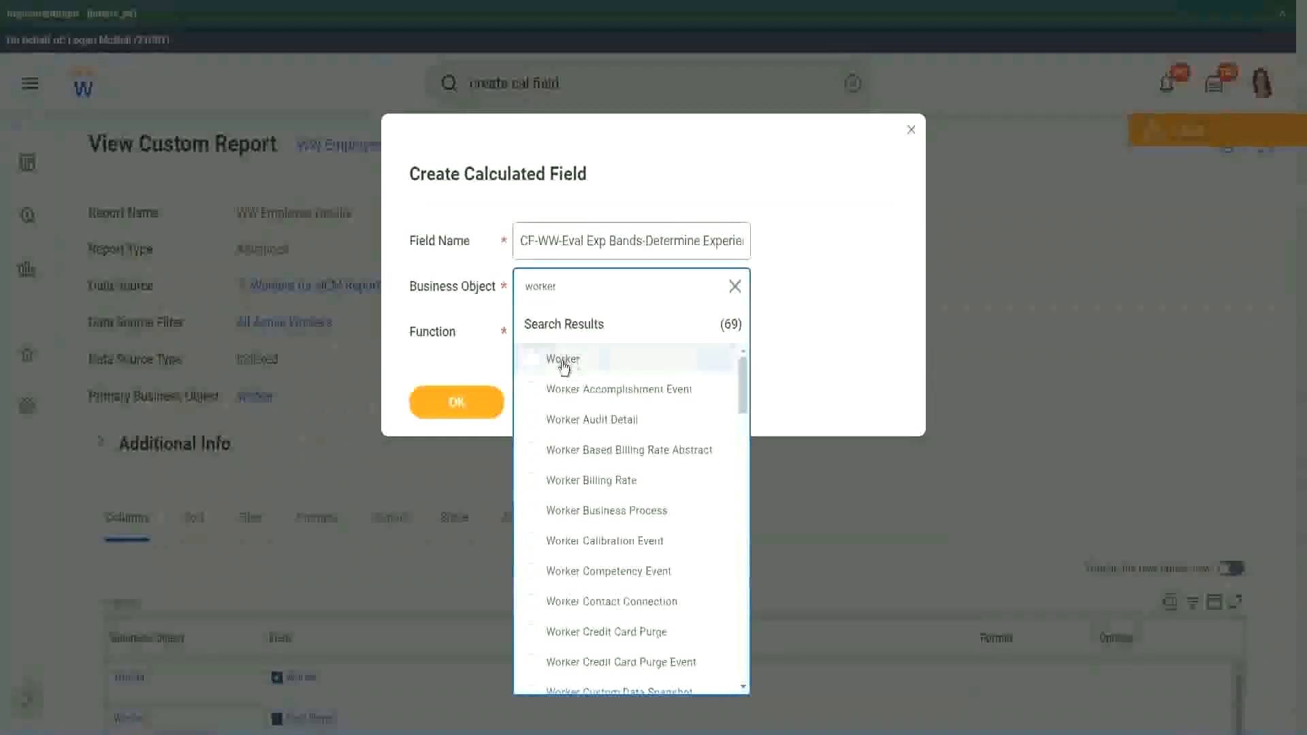
{"action": "left_click", "coordinate": [557, 358]}
{"action": "left_click", "coordinate": [553, 329]}
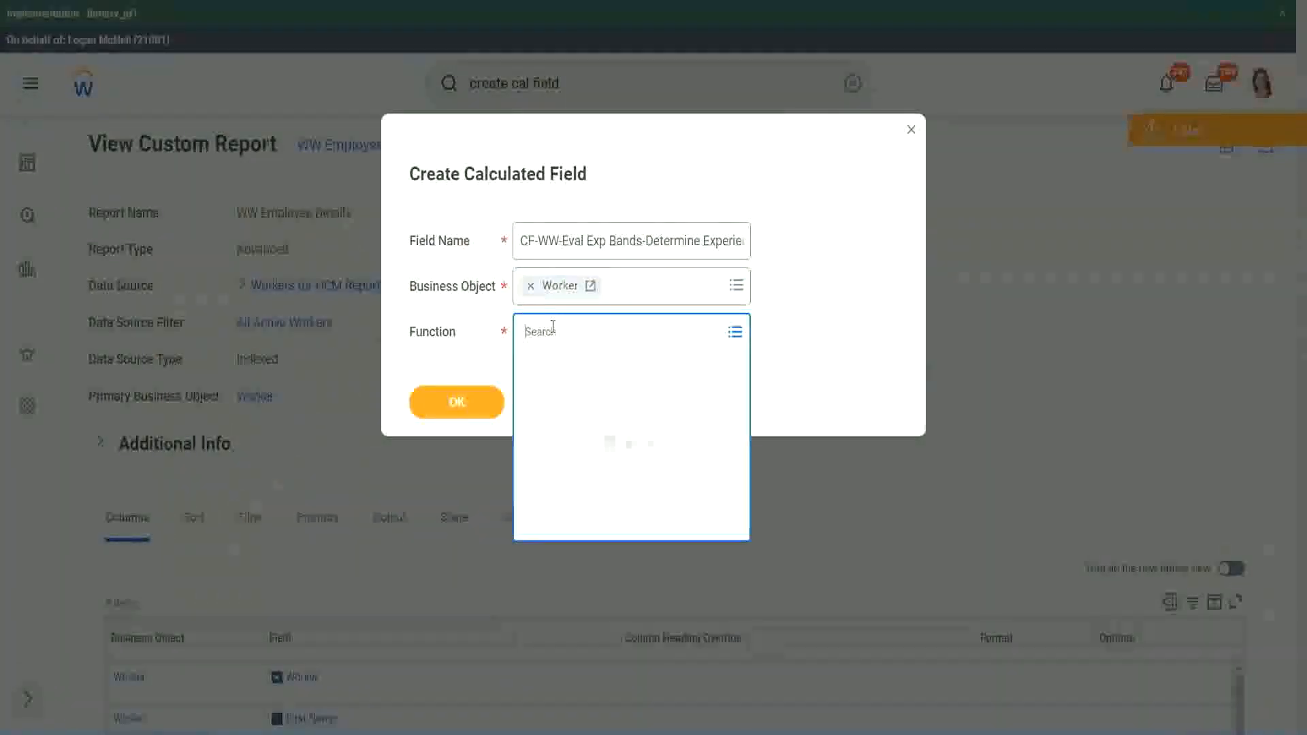
{"action": "type", "text": "eval exp"}
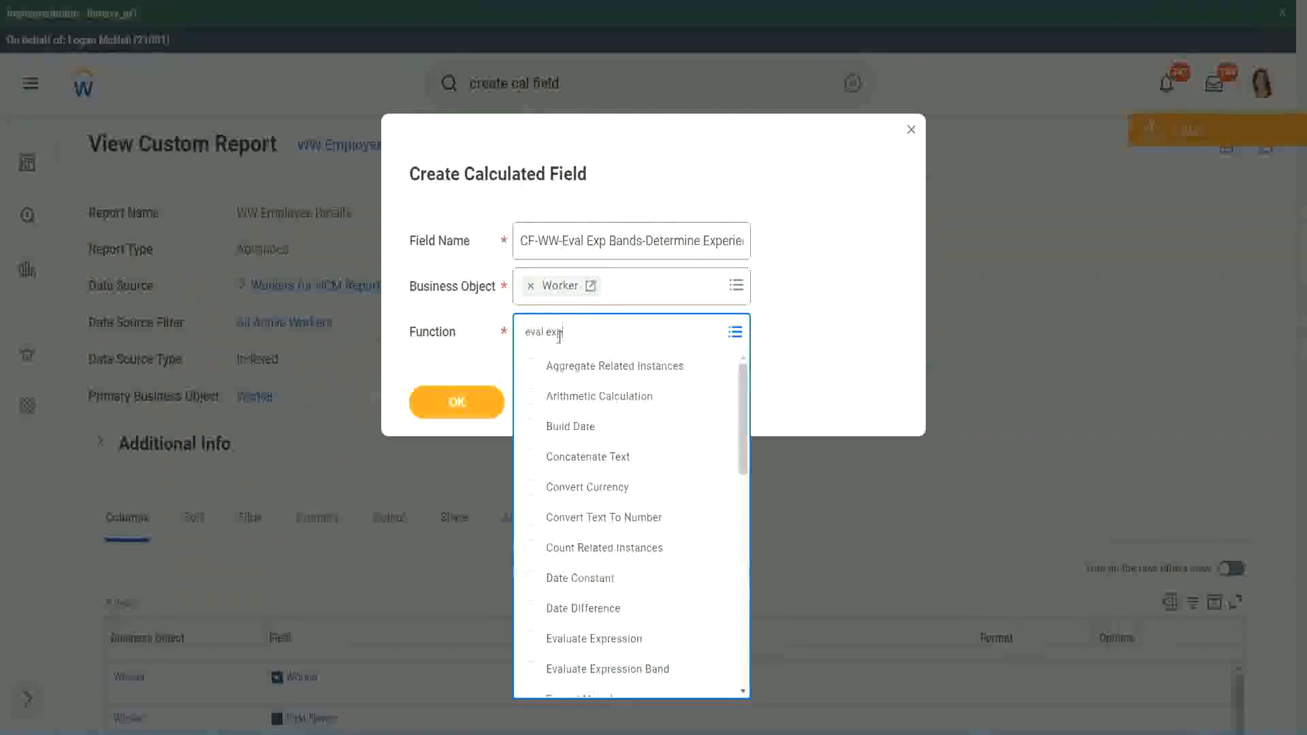
{"action": "key", "text": "Return"}
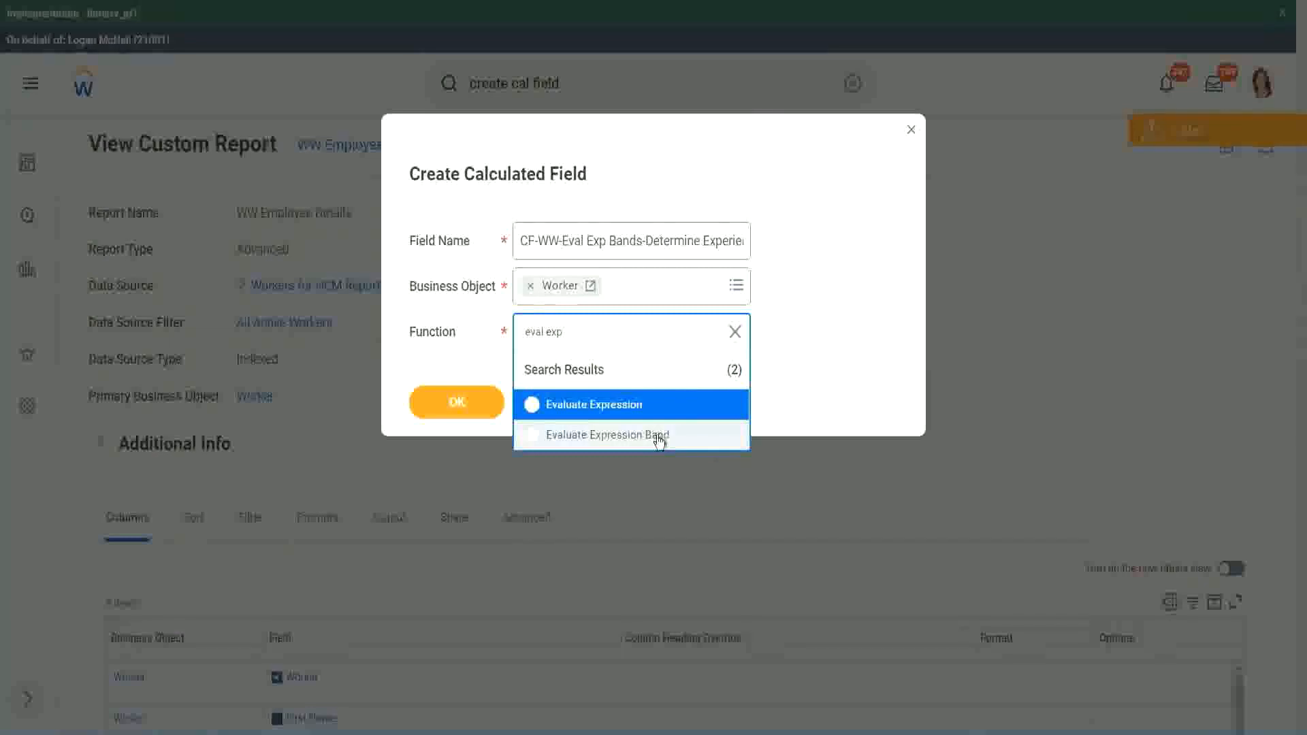
{"action": "left_click", "coordinate": [659, 441]}
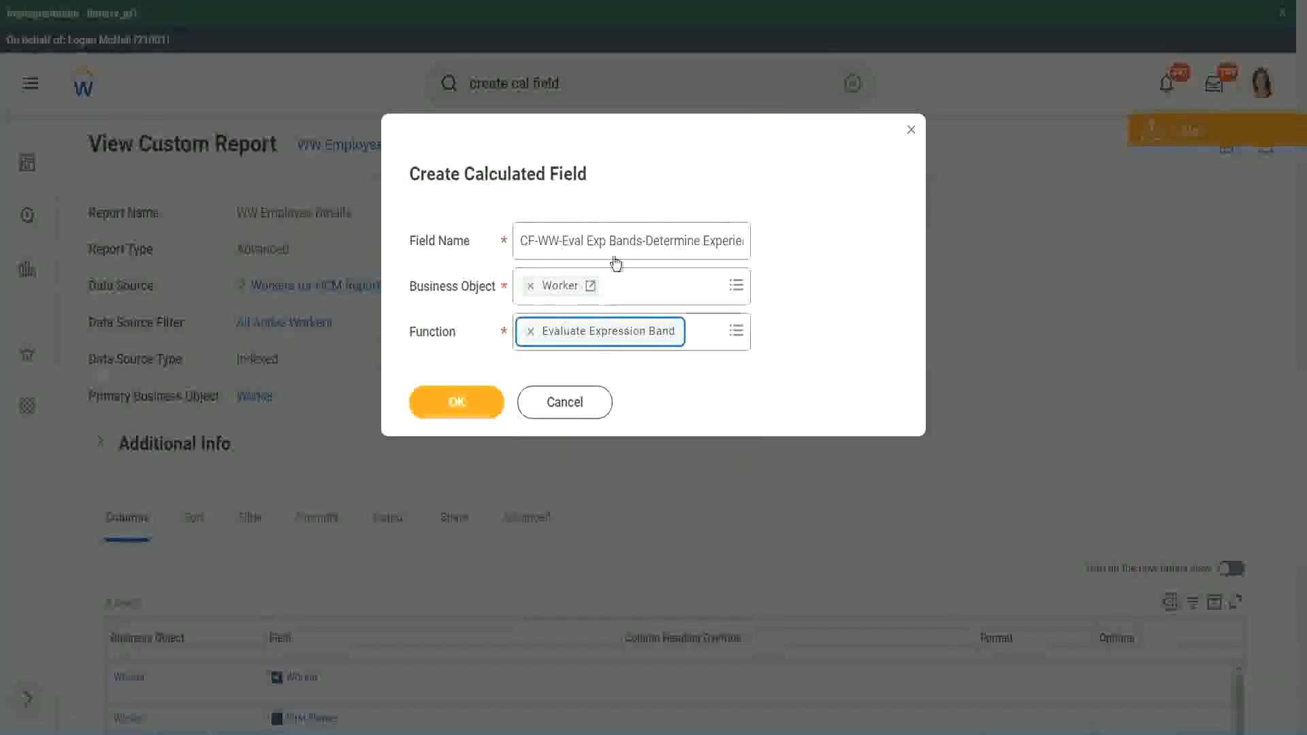
- Shorten "Eval Exp Bands" to "Eval Exp Band" in the field name and proceed to the field's definition
{"action": "left_click", "coordinate": [640, 240]}
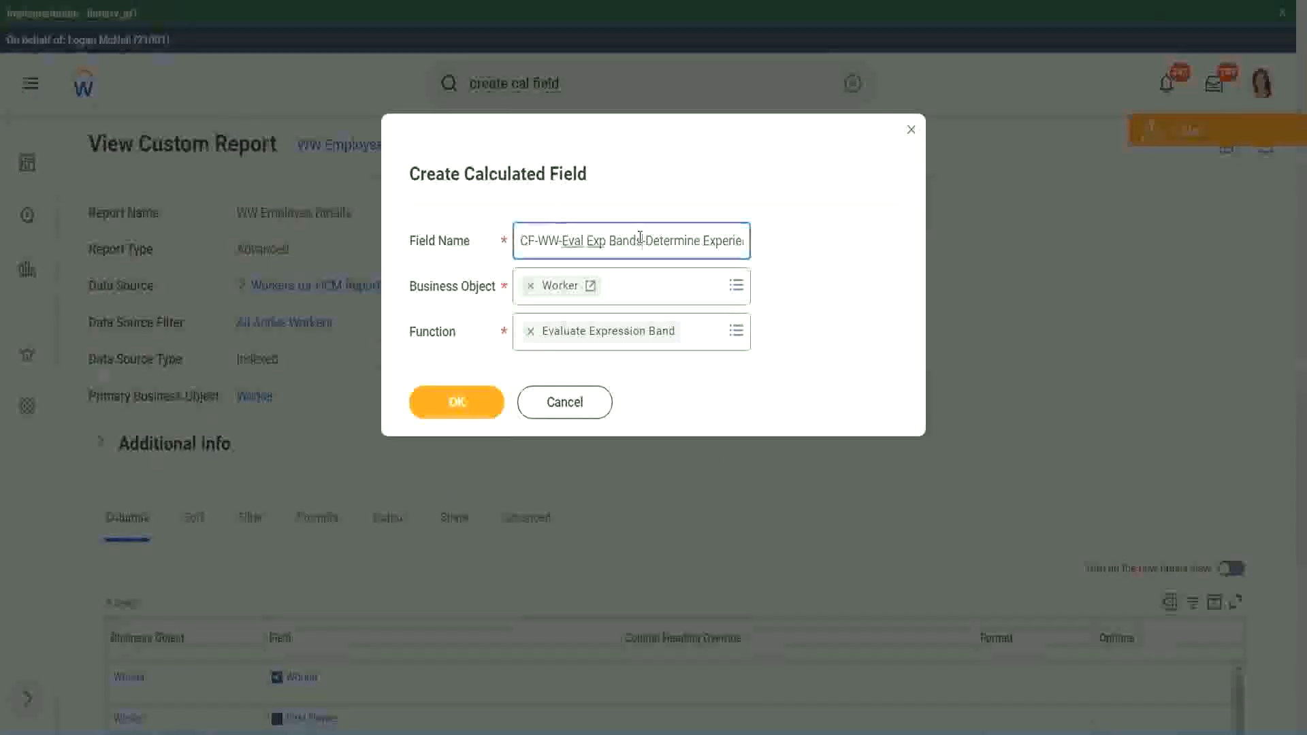
{"action": "key", "text": "BackSpace"}
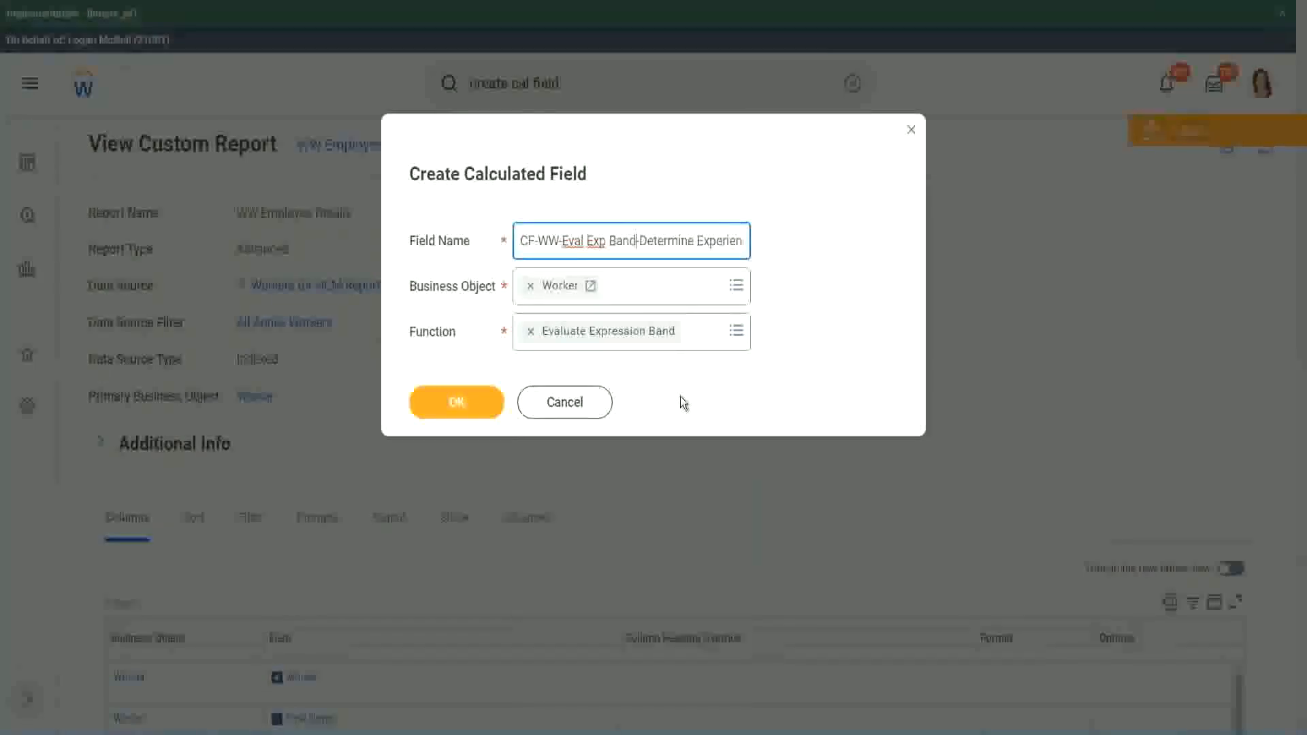
{"action": "left_click", "coordinate": [463, 405]}
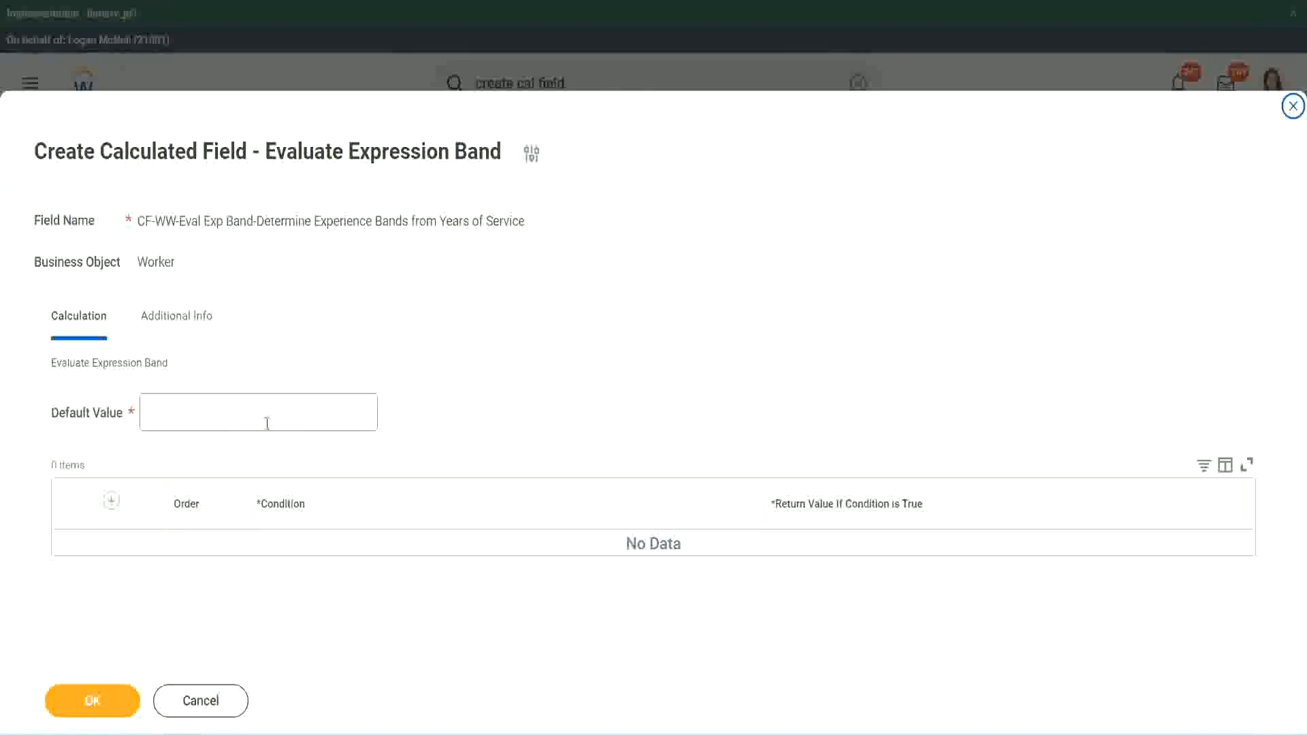
- Set the default value to "-", matching the existing Evaluate Expression field, and add a first condition row
{"action": "left_click", "coordinate": [189, 420]}
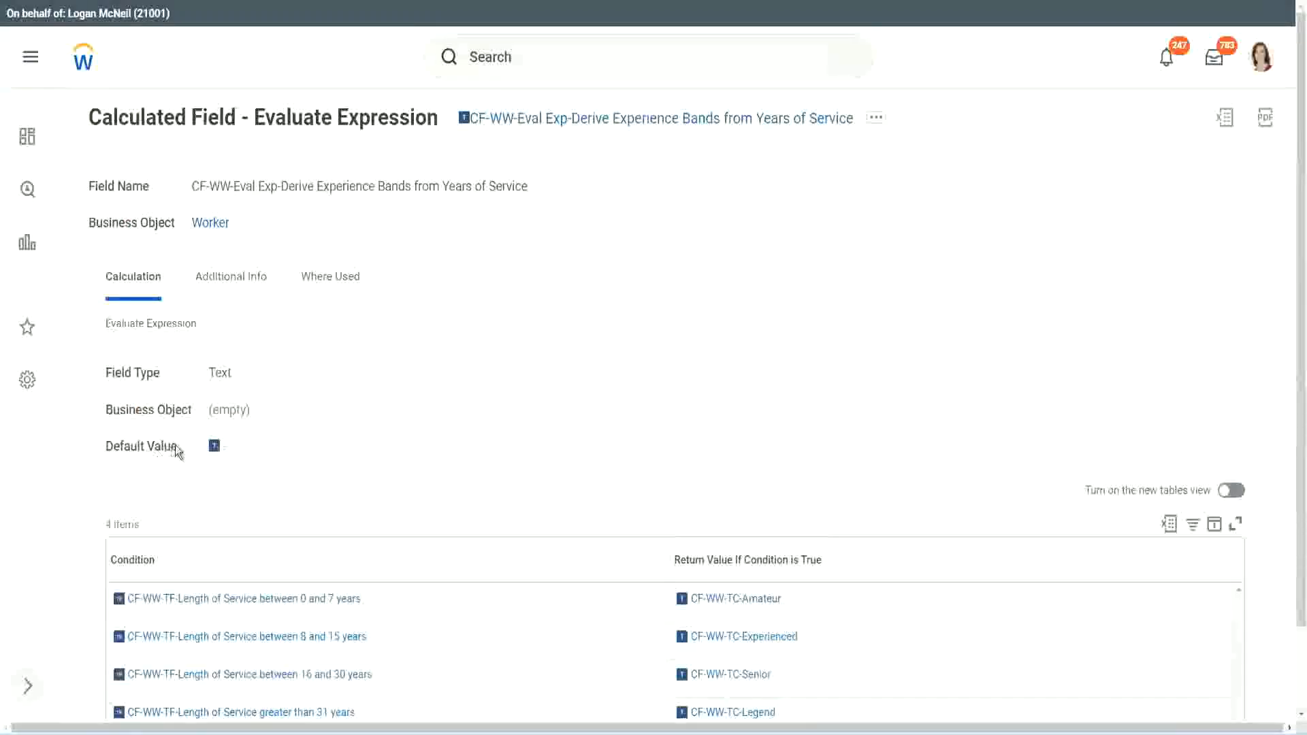
{"action": "mouse_move", "coordinate": [218, 448]}
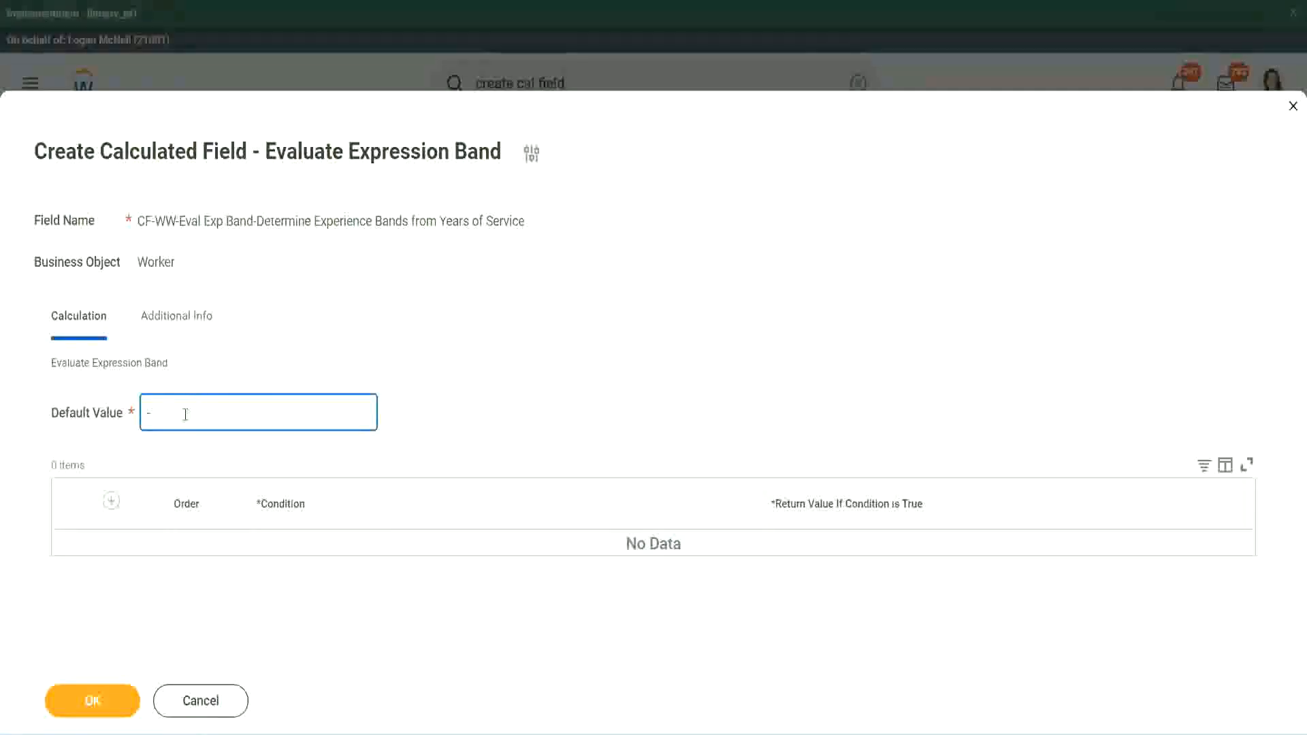
{"action": "left_click", "coordinate": [111, 501]}
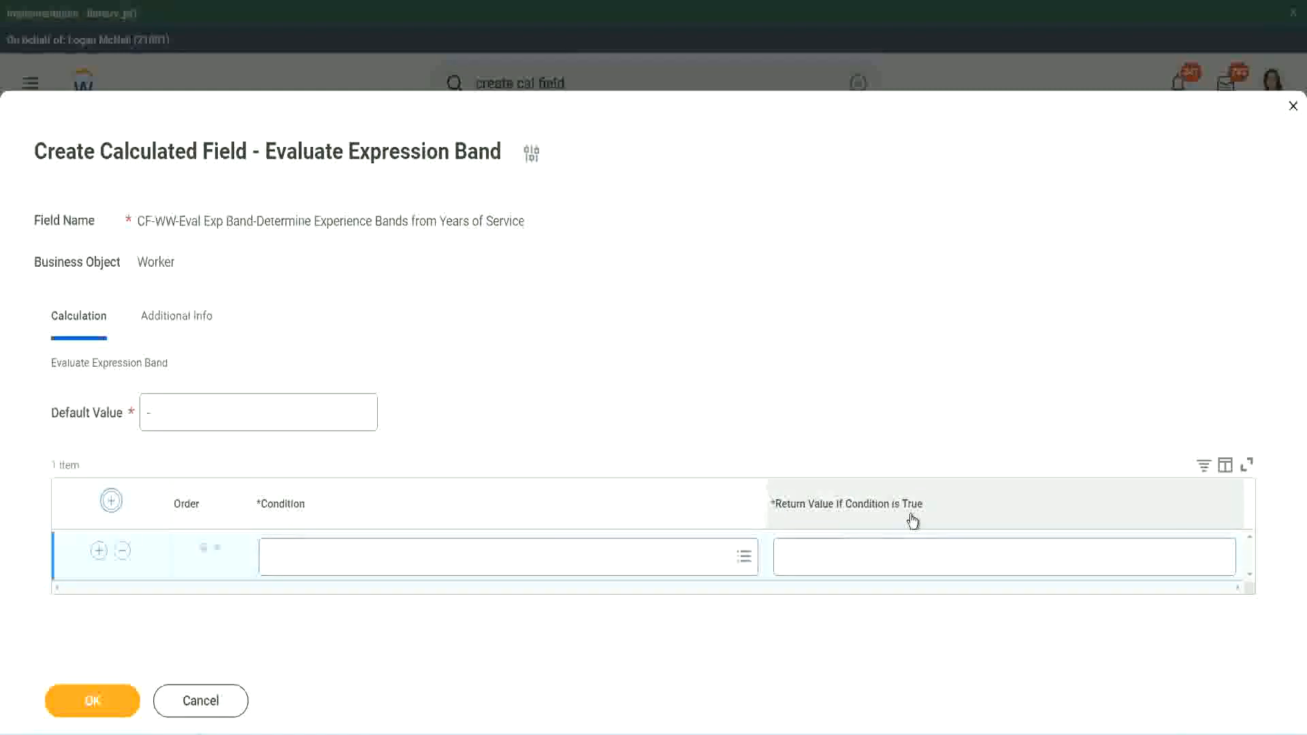
{"action": "left_click", "coordinate": [852, 556]}
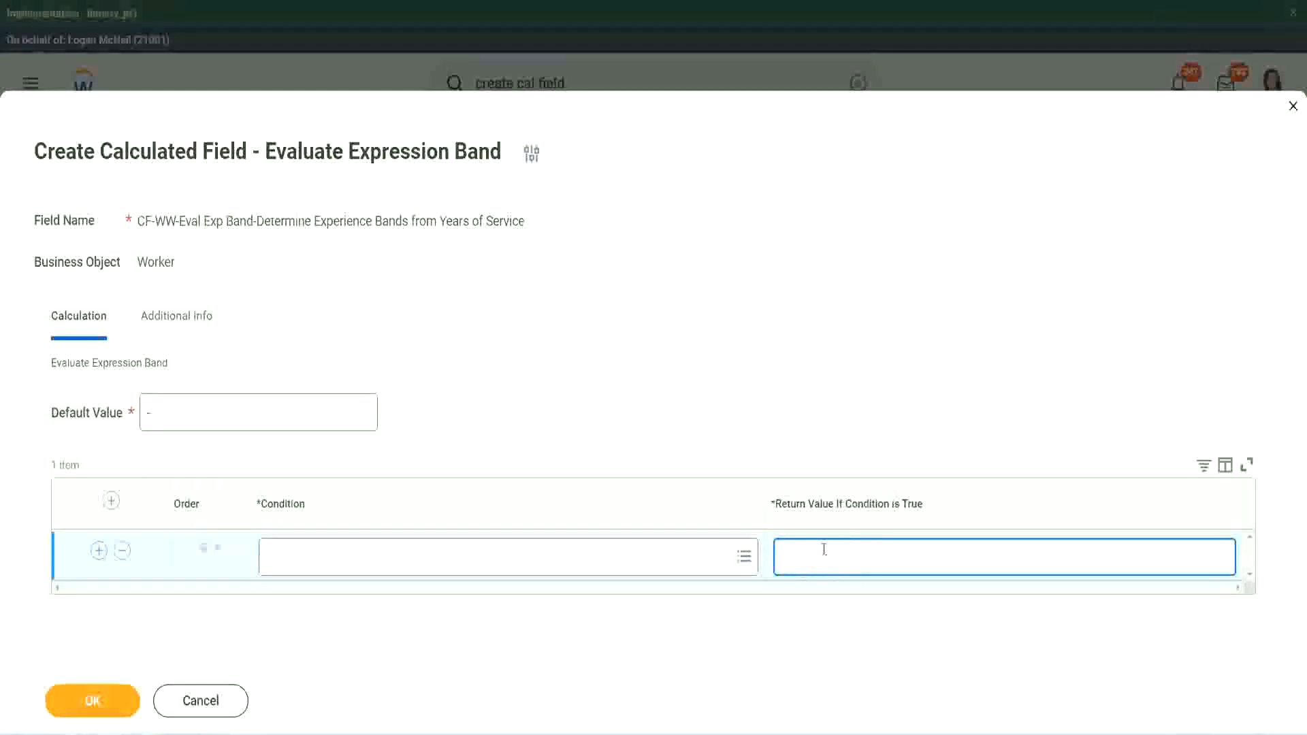
{"action": "type", "text": "adkjdjaidjaijdiaj"}
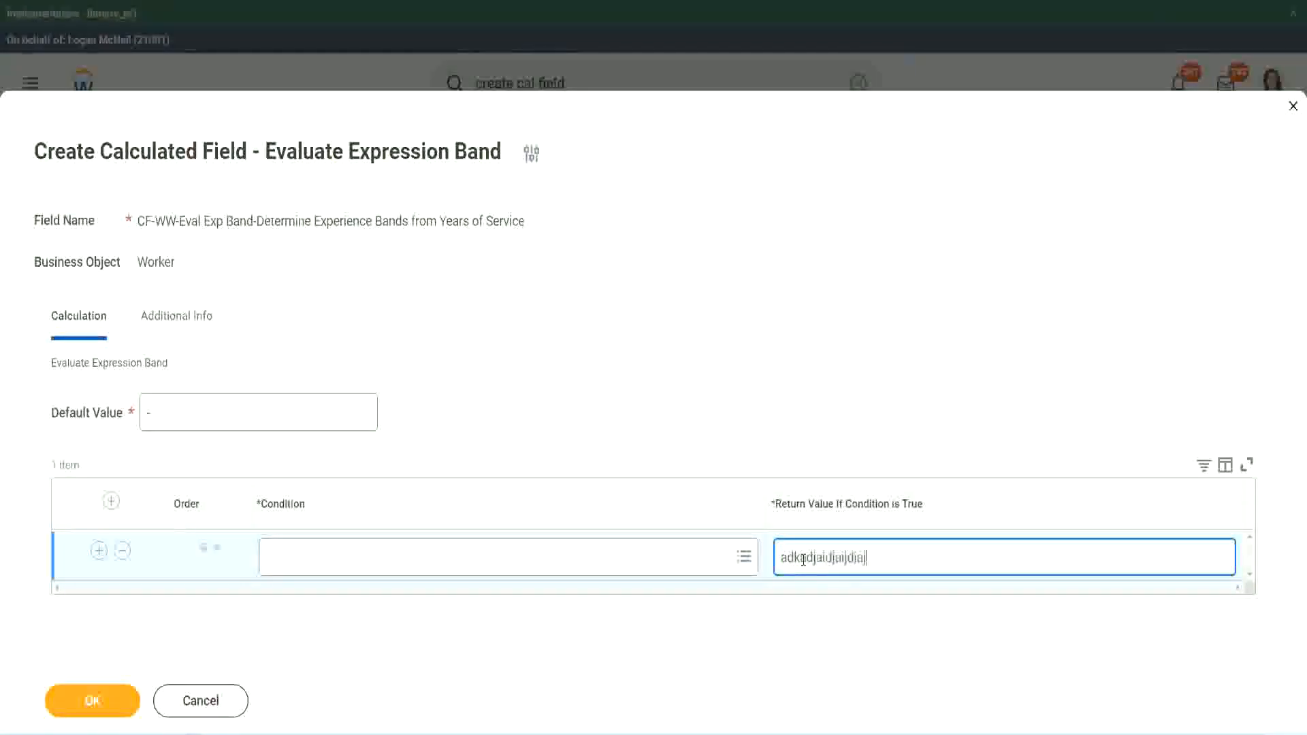
{"action": "key", "text": "BackSpace"}
{"action": "key", "text": "BackSpace"}
{"action": "key", "text": "BackSpace"}
{"action": "key", "text": "BackSpace"}
{"action": "key", "text": "BackSpace"}
{"action": "key", "text": "BackSpace"}
{"action": "key", "text": "BackSpace"}
{"action": "key", "text": "BackSpace"}
{"action": "key", "text": "BackSpace"}
{"action": "key", "text": "BackSpace"}
{"action": "key", "text": "BackSpace"}
{"action": "key", "text": "BackSpace"}
{"action": "key", "text": "BackSpace"}
{"action": "key", "text": "BackSpace"}
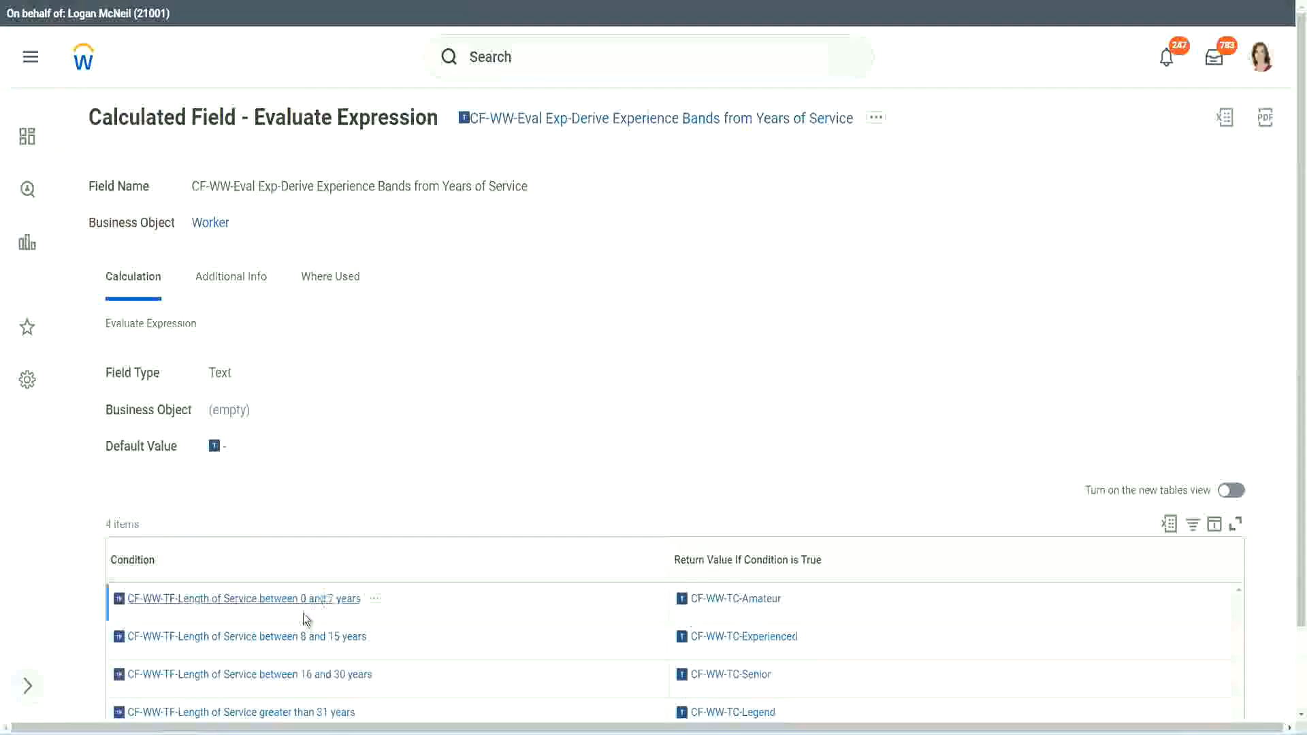
- Fill the first row with the condition "CF-WW-TF-Length of Service between 0 and 7 years", copied from the existing field, and return value "Amateur"
{"action": "right_click", "coordinate": [302, 610]}
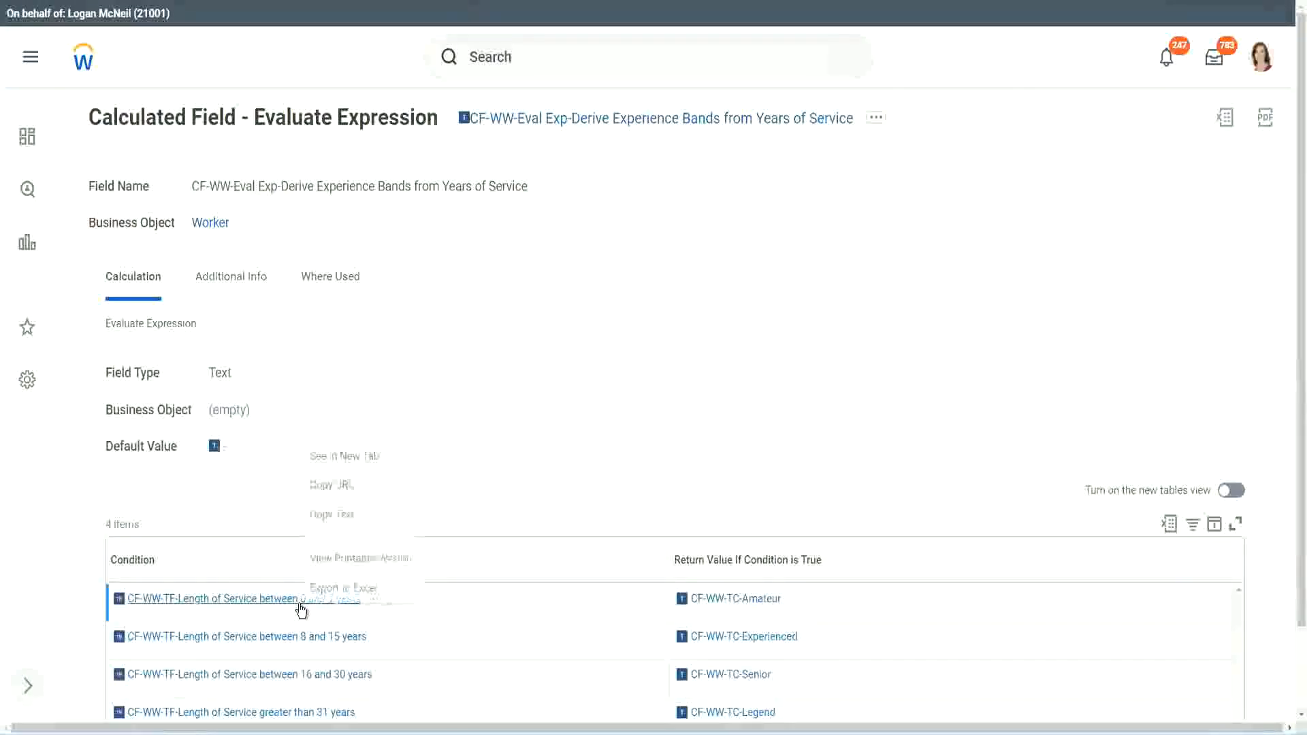
{"action": "left_click", "coordinate": [355, 514]}
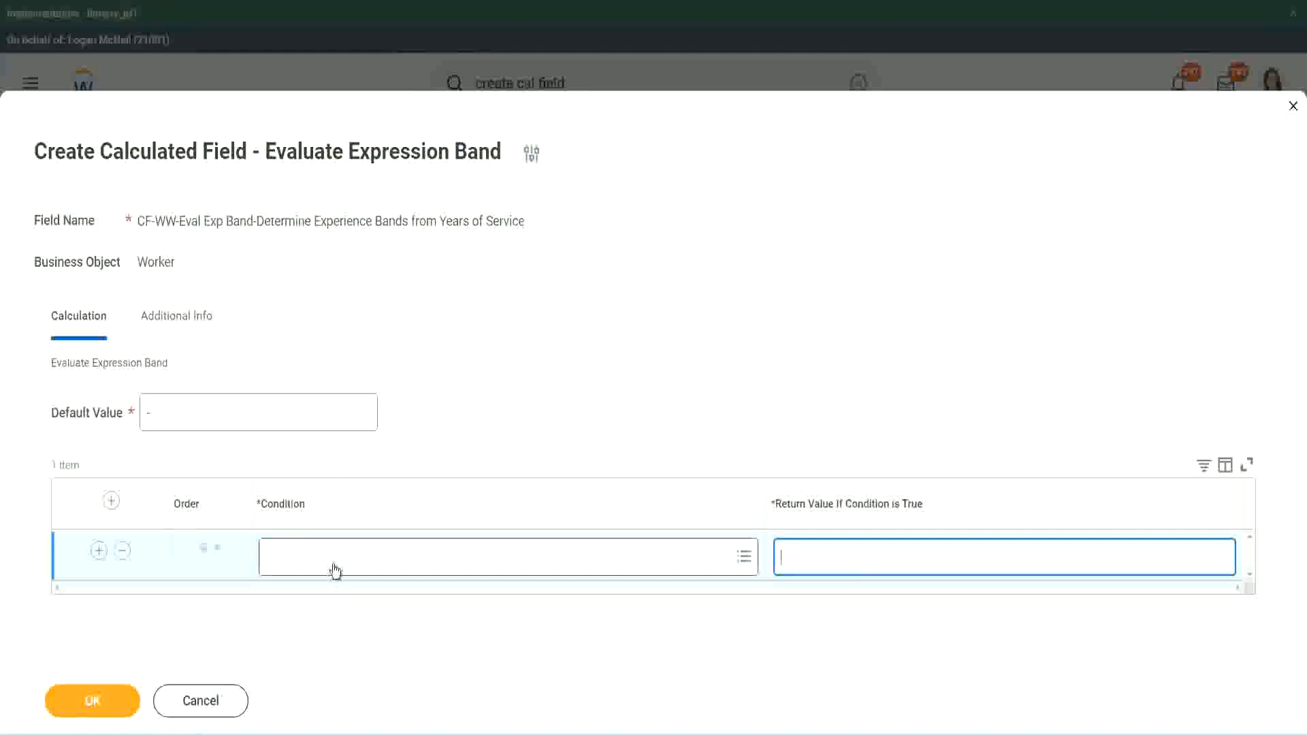
{"action": "left_click", "coordinate": [331, 563]}
{"action": "key", "text": "ctrl+v"}
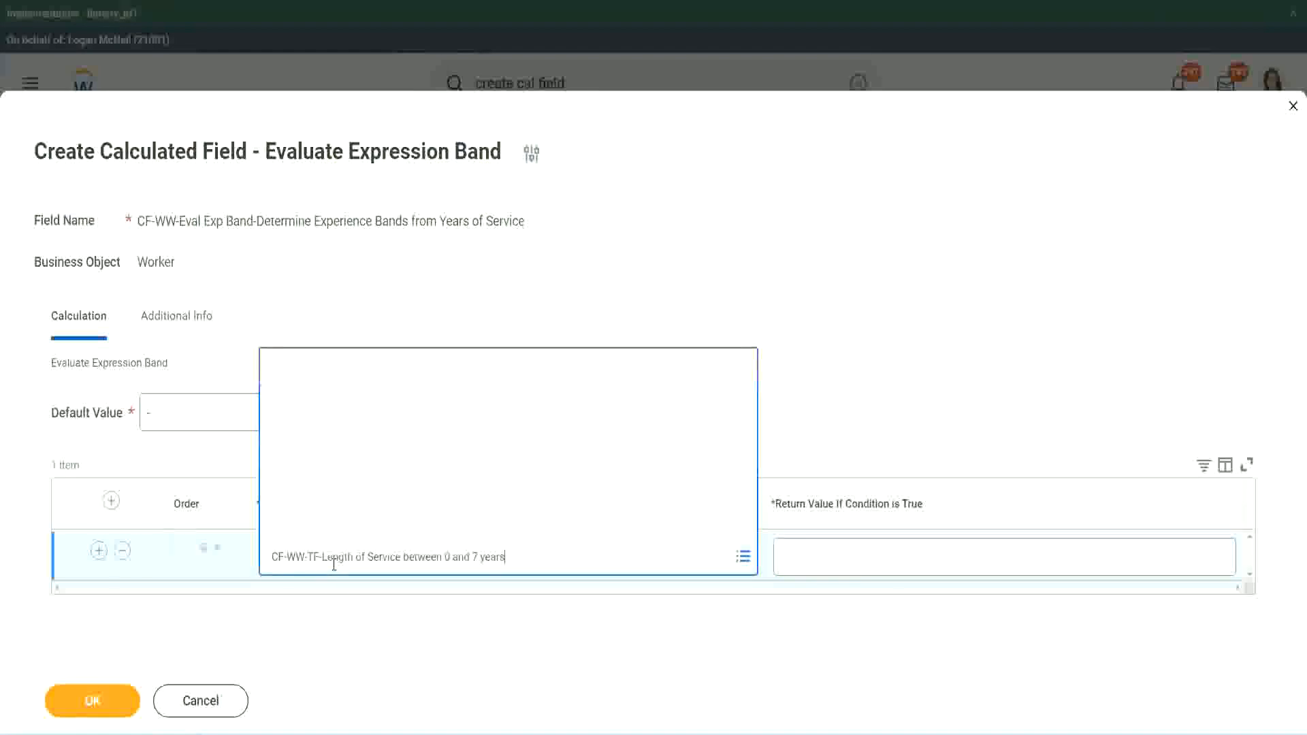
{"action": "key", "text": "Return"}
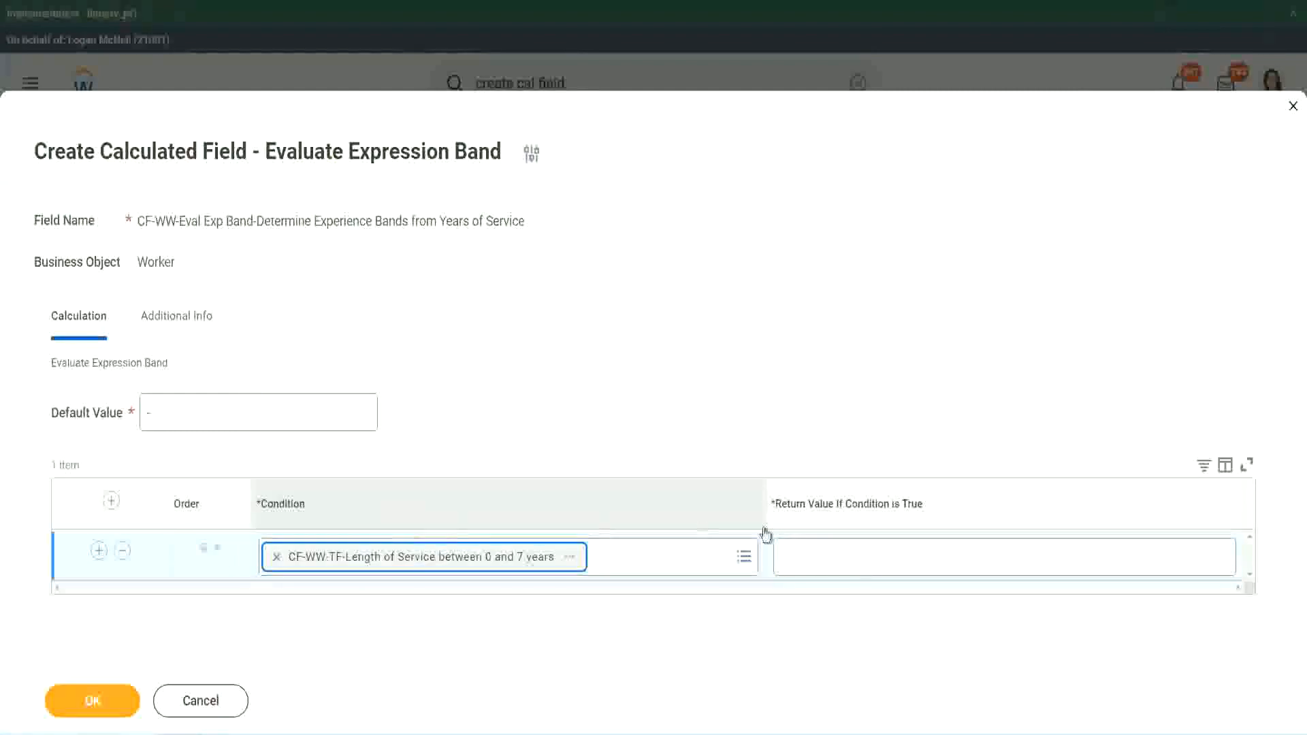
{"action": "left_click", "coordinate": [826, 545]}
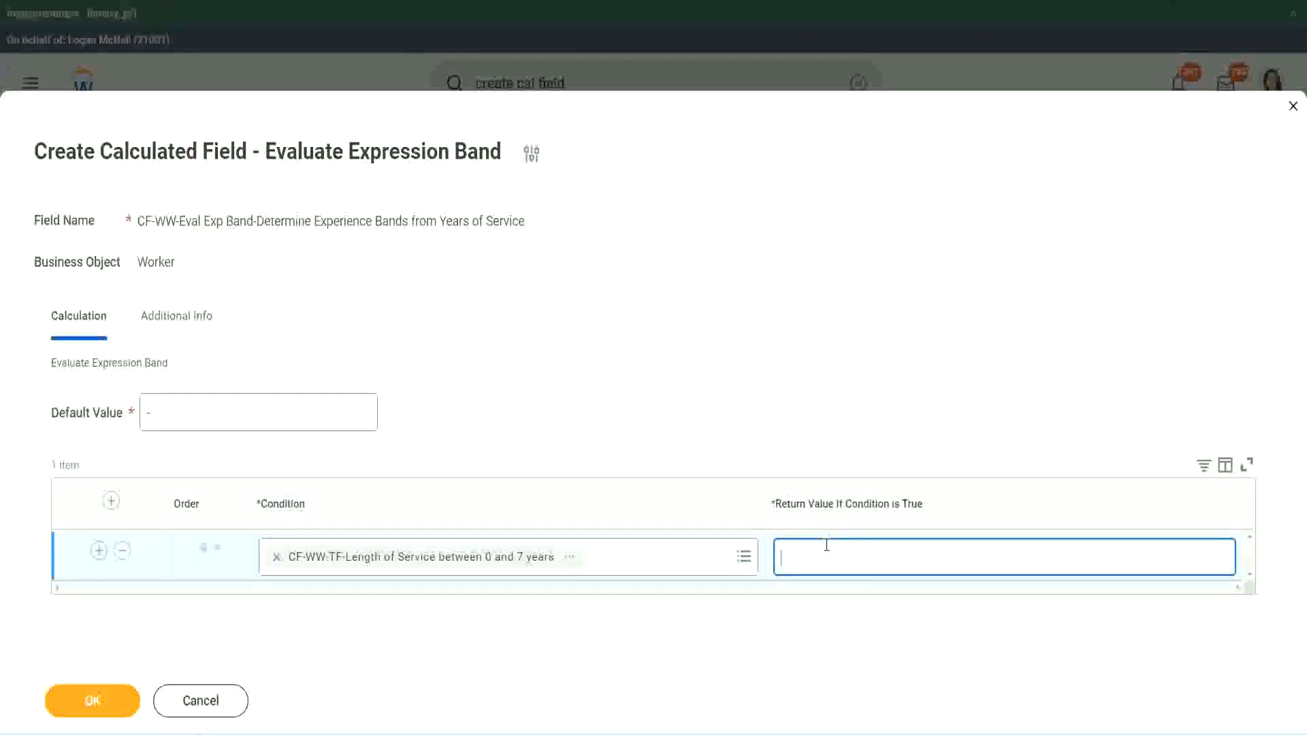
{"action": "type", "text": "Amateur"}
- Add three more empty condition rows below the Amateur row
{"action": "left_click", "coordinate": [99, 550]}
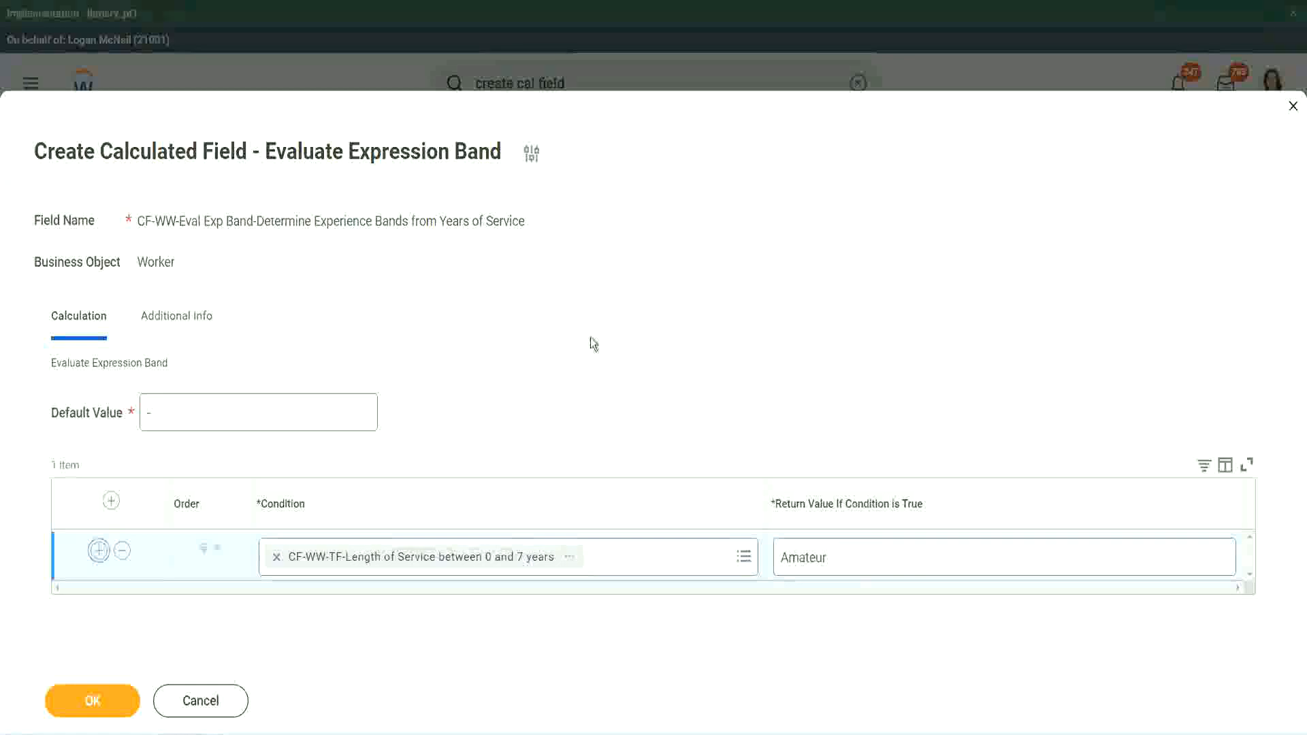
{"action": "left_click", "coordinate": [99, 600]}
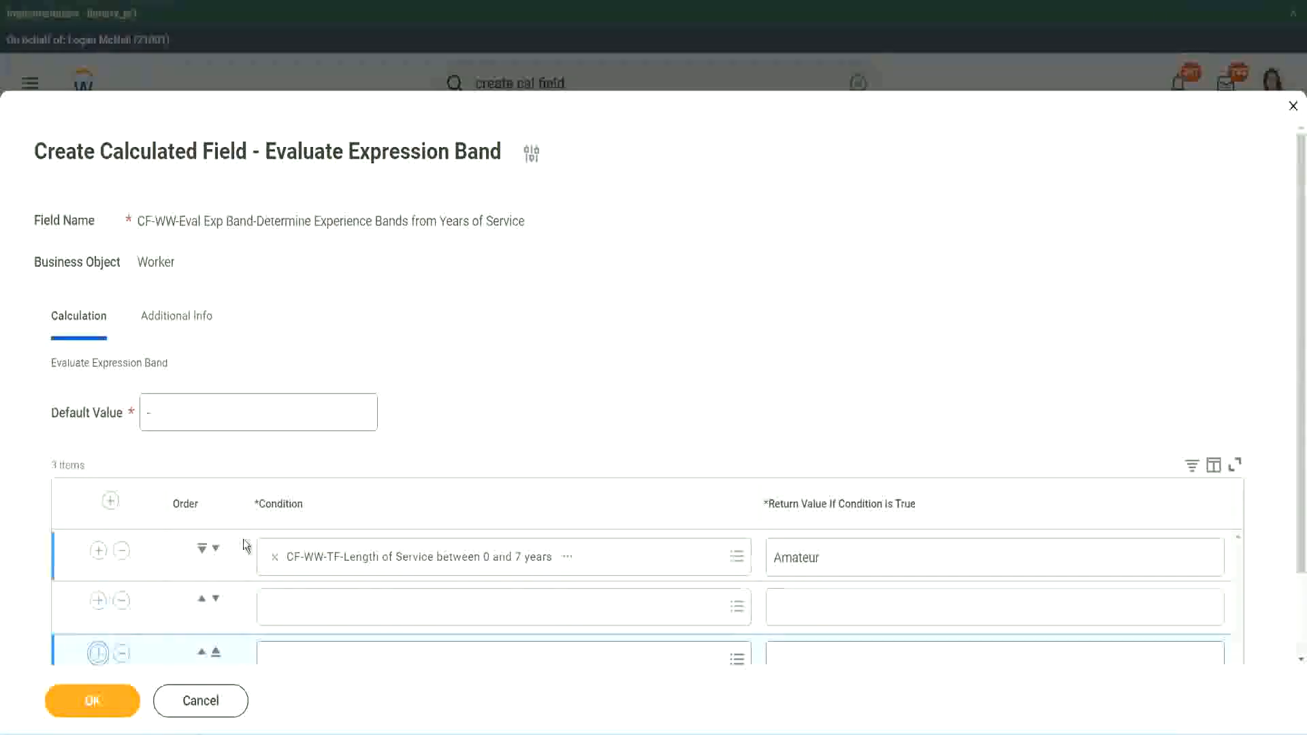
{"action": "scroll", "coordinate": [245, 542], "scroll_direction": "down", "scroll_amount": 2}
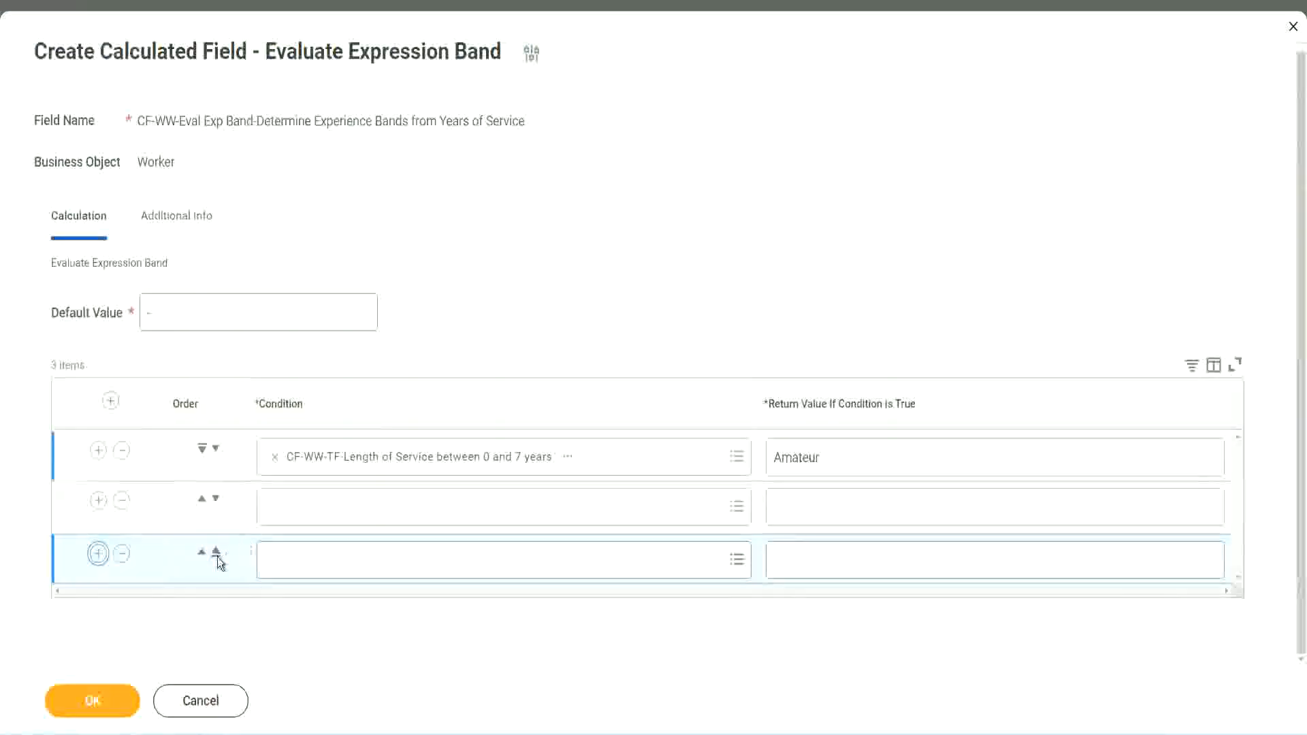
{"action": "left_click", "coordinate": [98, 554]}
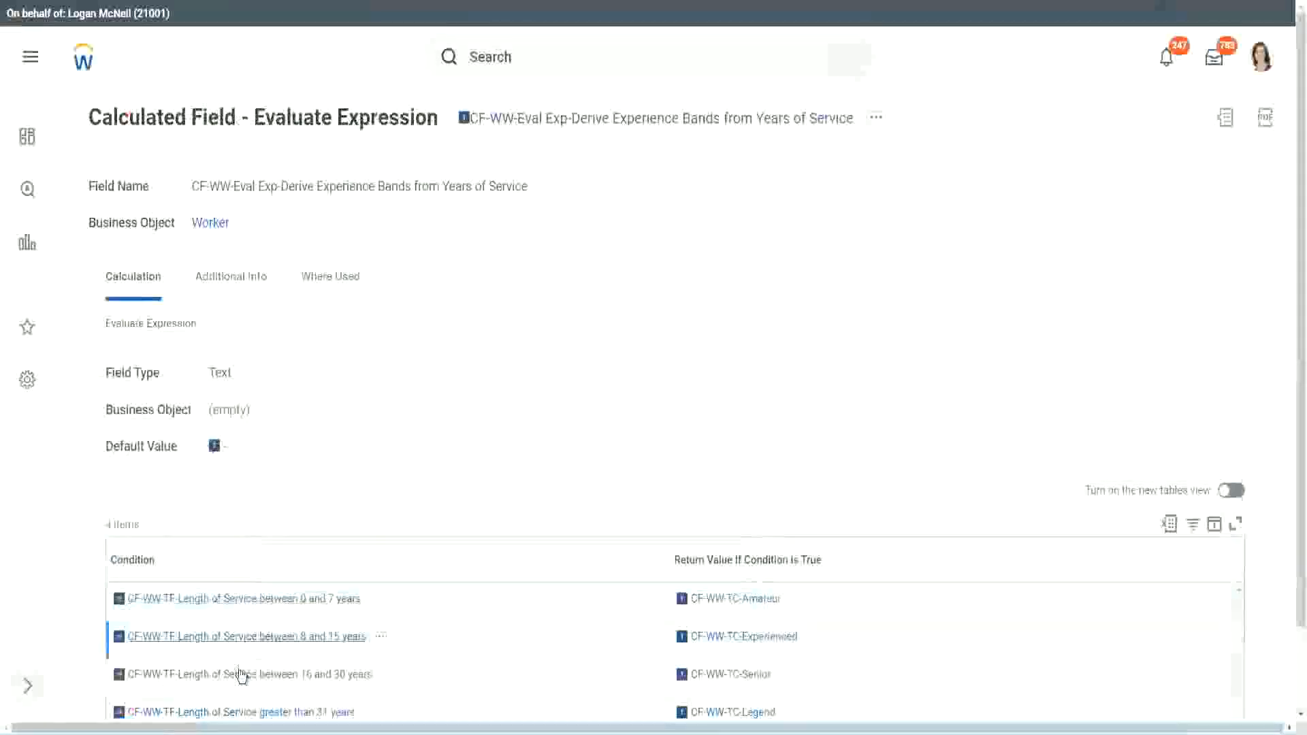
- Copy "CF-WW-TF-Length of Service between 16 and 30 years" from the existing field into the second row's condition and move that row to third place
{"action": "right_click", "coordinate": [243, 675]}
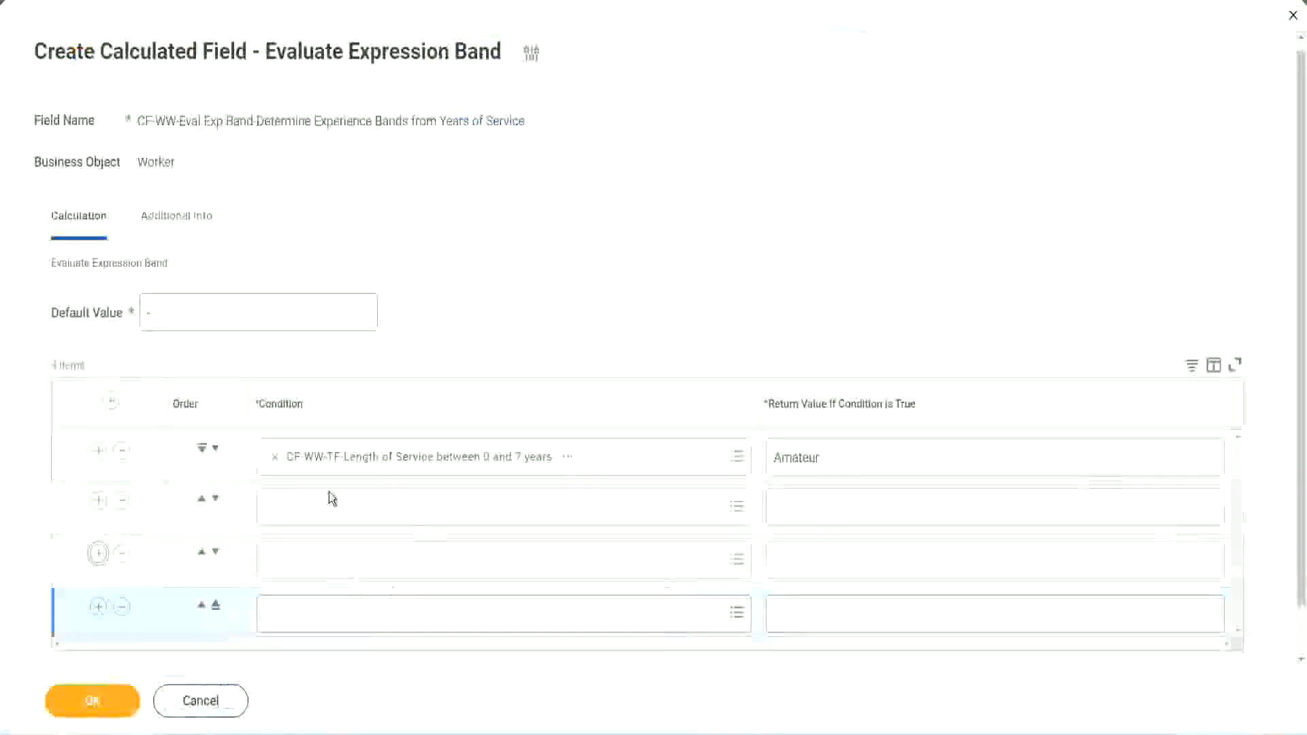
{"action": "left_click", "coordinate": [329, 502]}
{"action": "key", "text": "ctrl+v"}
{"action": "key", "text": "Return"}
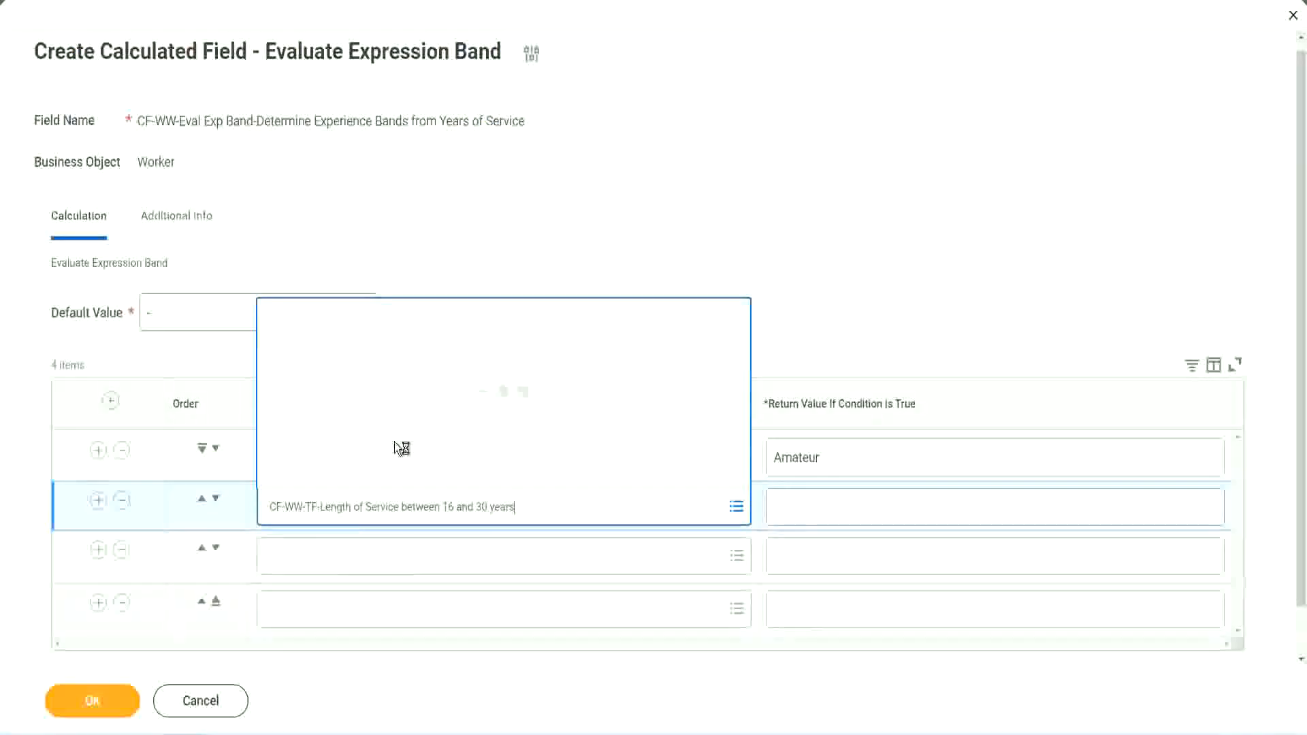
{"action": "left_click", "coordinate": [216, 498]}
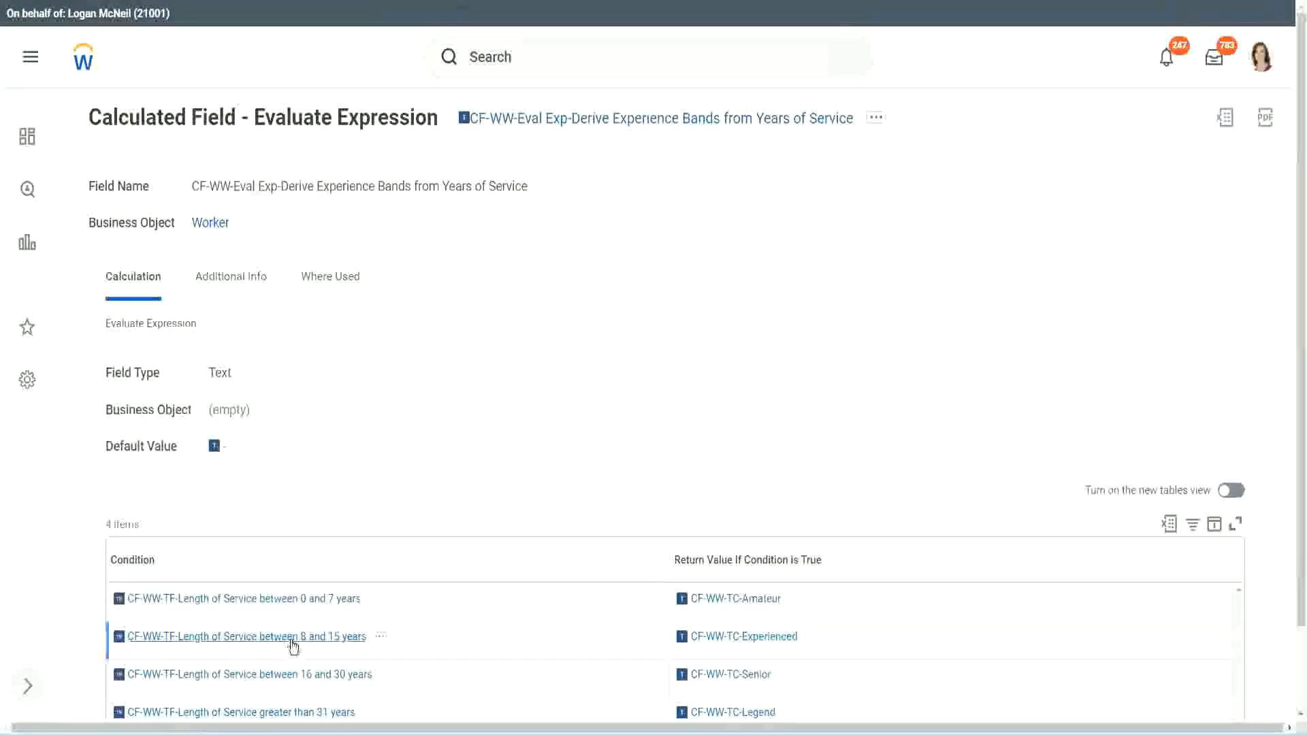
- Copy "CF-WW-TF-Length of Service between 8 and 15 years" from the existing field into the second row's condition
{"action": "right_click", "coordinate": [294, 647]}
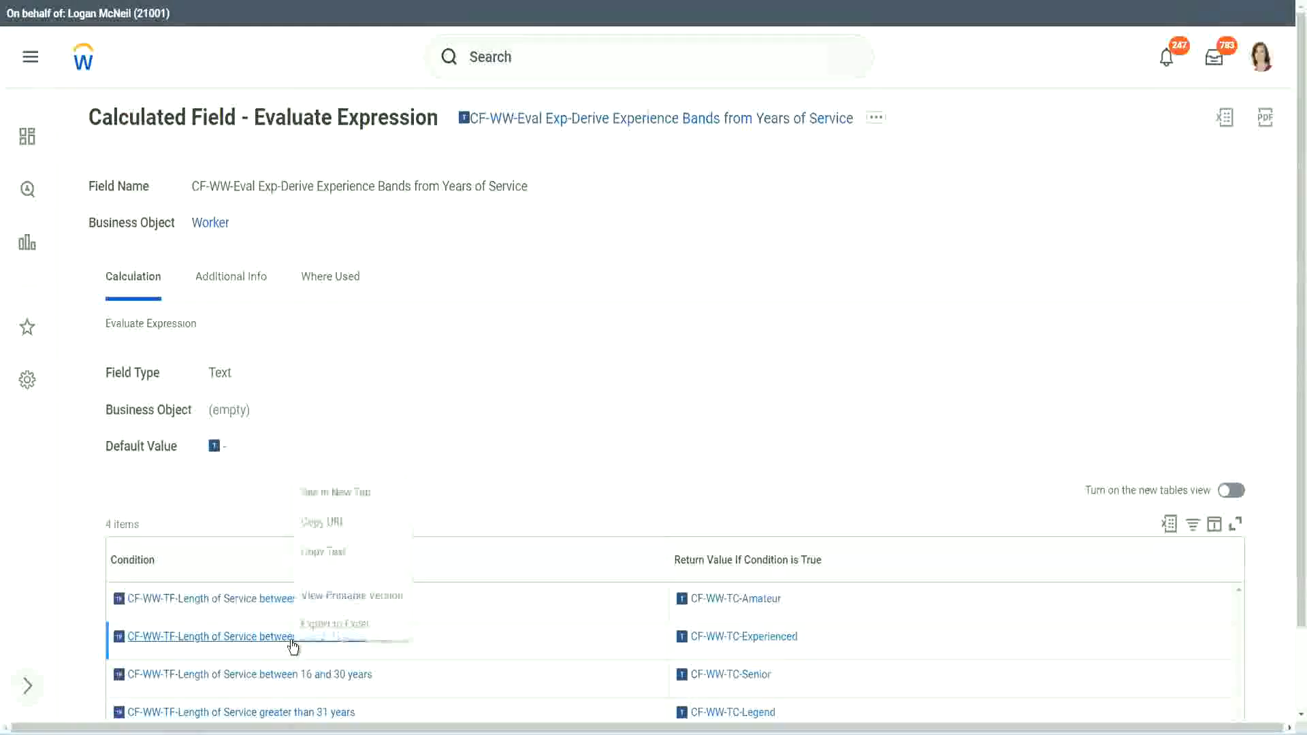
{"action": "left_click", "coordinate": [334, 549]}
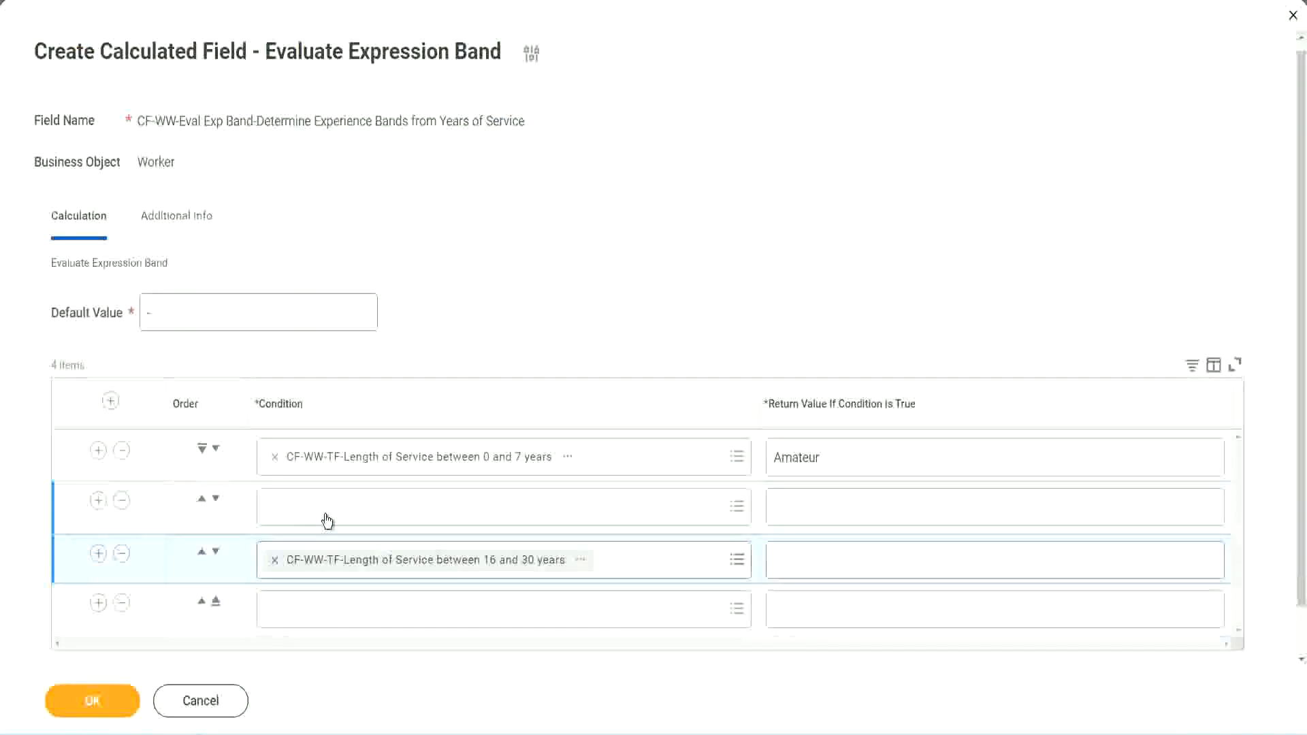
{"action": "left_click", "coordinate": [328, 521]}
{"action": "key", "text": "ctrl+v"}
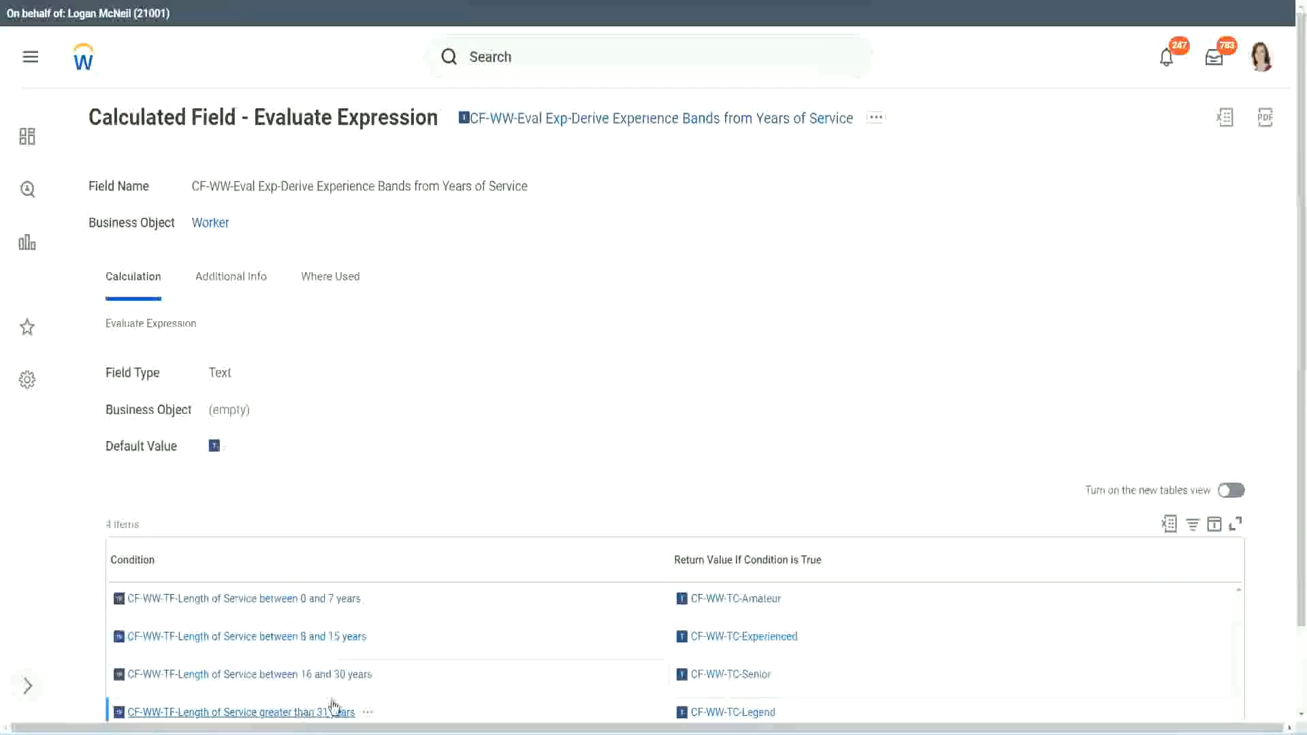
- Copy "CF-WW-TF-Length of Service greater than 31 years" from the existing field into the fourth row's condition
{"action": "right_click", "coordinate": [334, 707]}
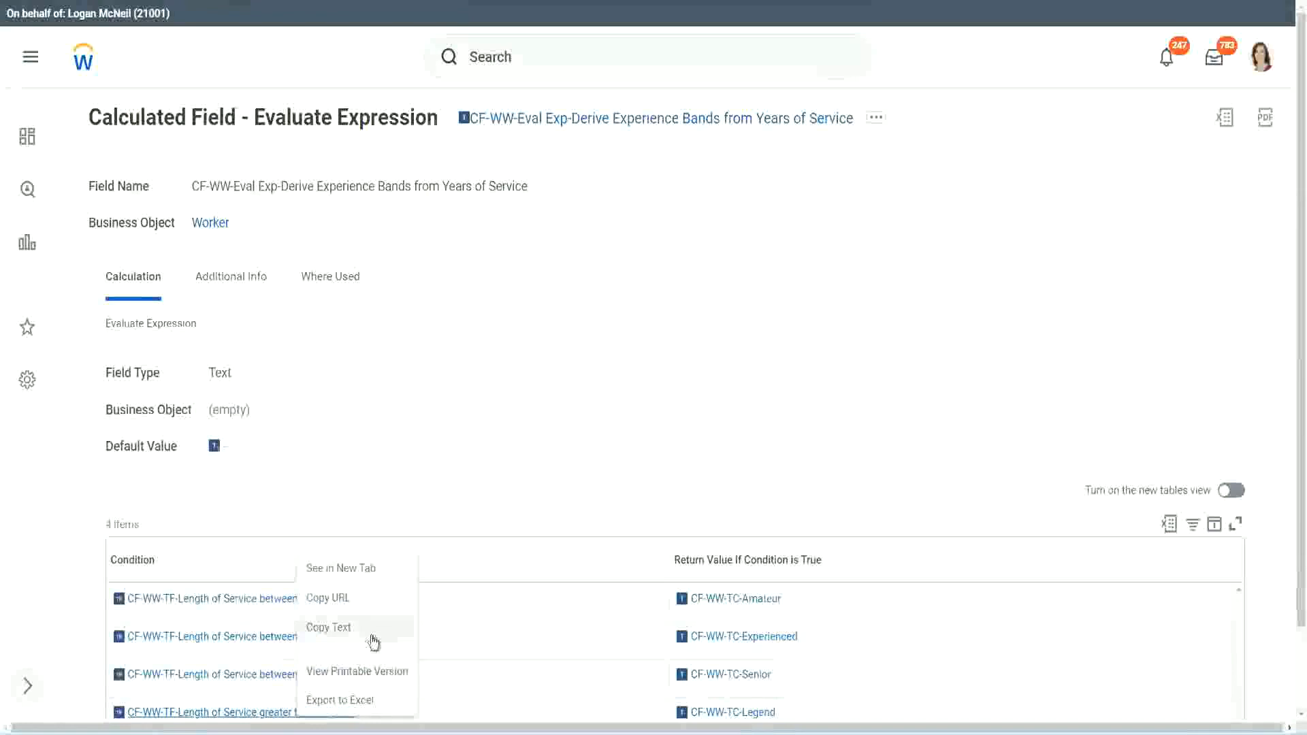
{"action": "left_click", "coordinate": [373, 627]}
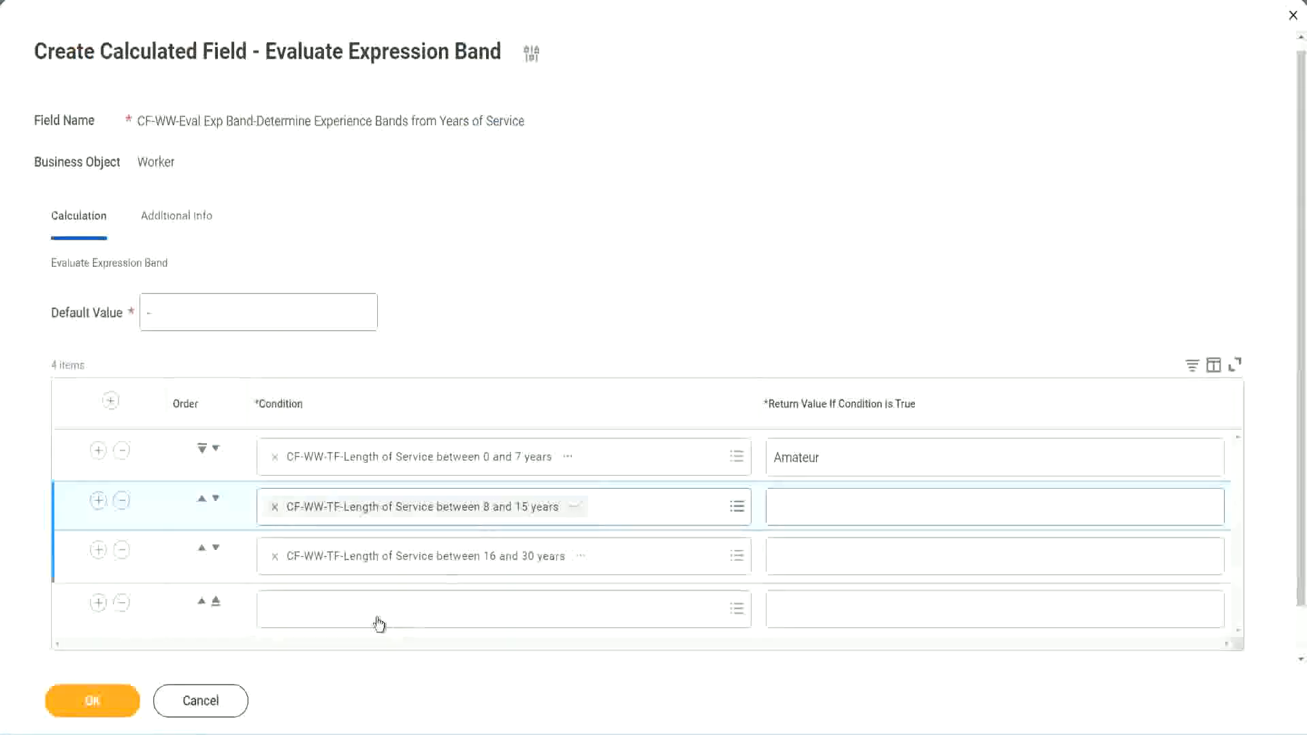
{"action": "left_click", "coordinate": [376, 609]}
{"action": "key", "text": "ctrl+v"}
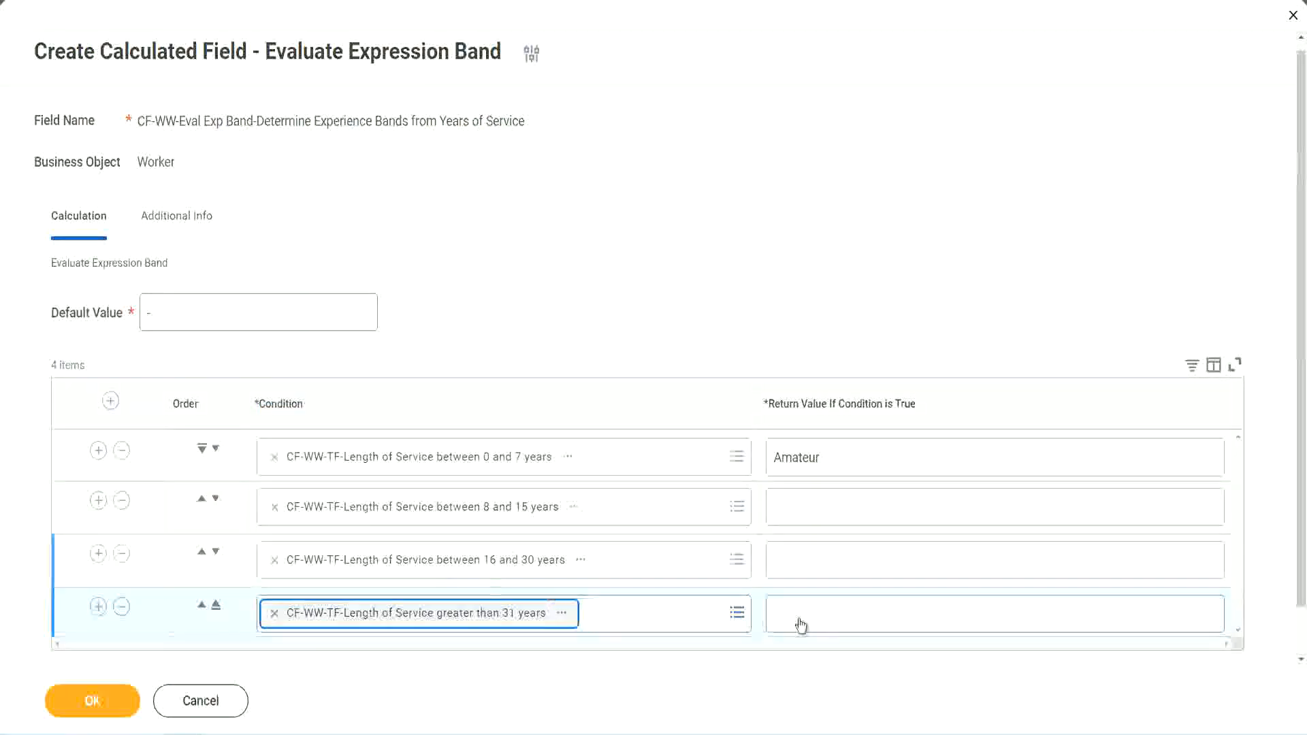
- Enter the return values "Legend" for the fourth row, "Senior" for the third and "Experienced" for the second, and save the calculated field
{"action": "left_click", "coordinate": [856, 611]}
{"action": "type", "text": "Le"}
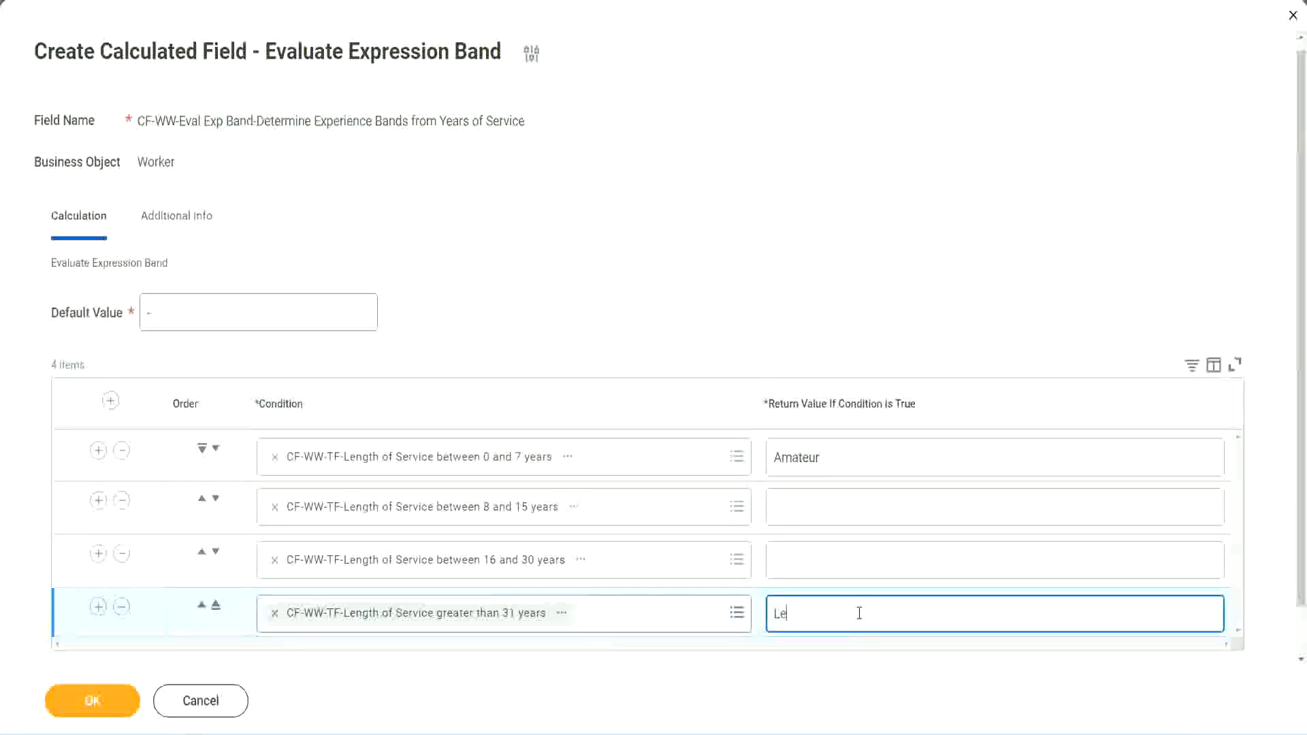
{"action": "type", "text": "gend"}
{"action": "left_click", "coordinate": [804, 553]}
{"action": "type", "text": "S"}
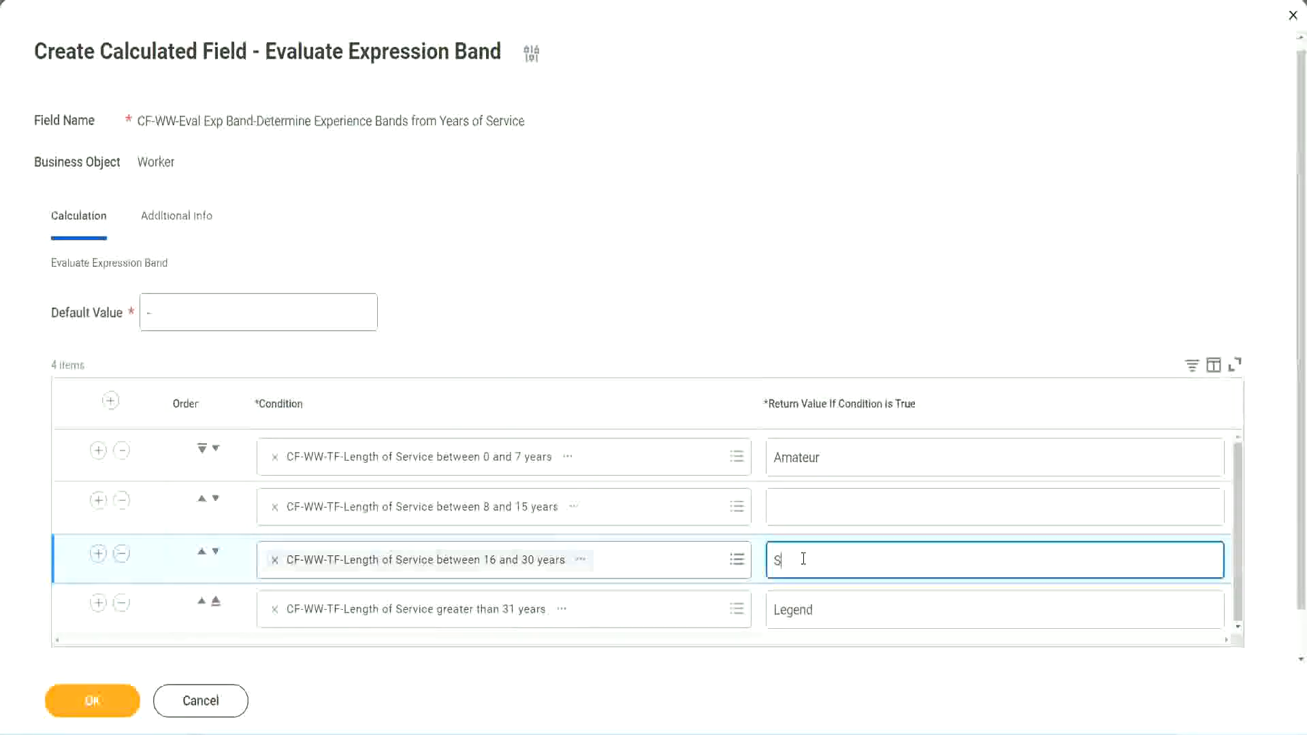
{"action": "type", "text": "enior"}
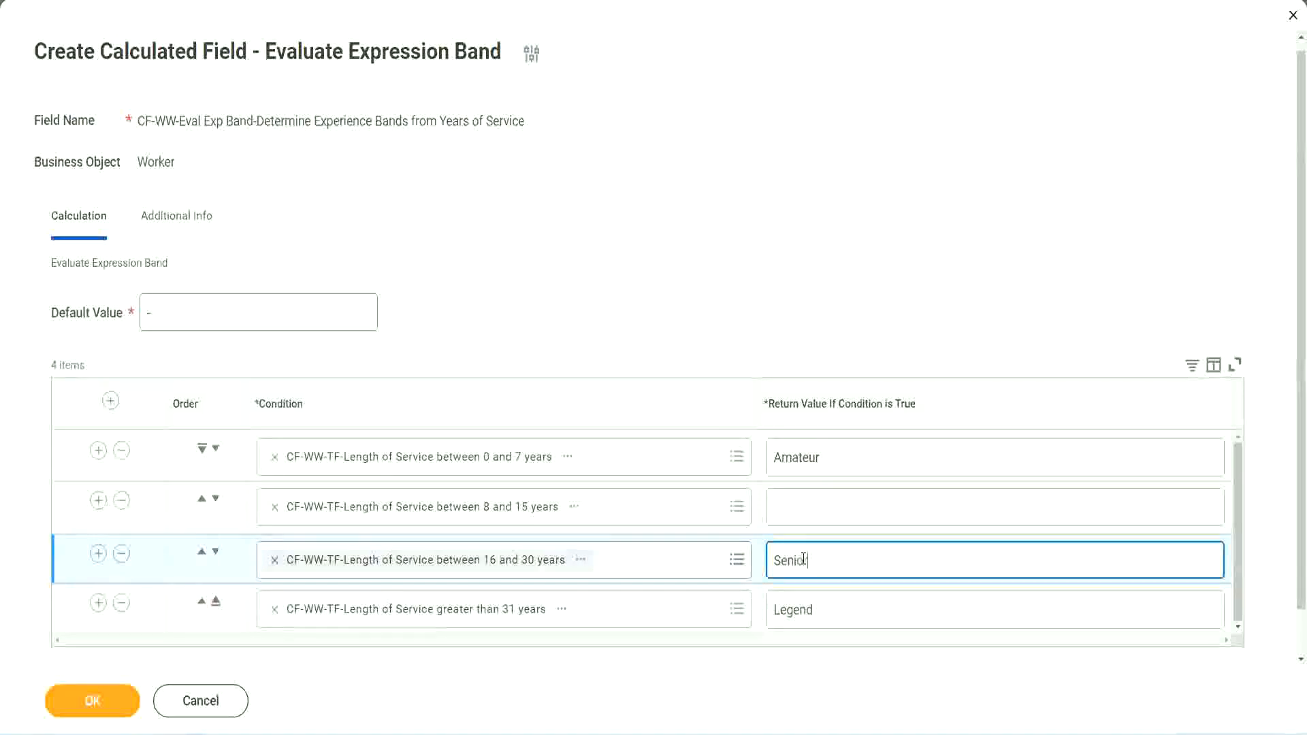
{"action": "left_click", "coordinate": [824, 509]}
{"action": "type", "text": "Ex"}
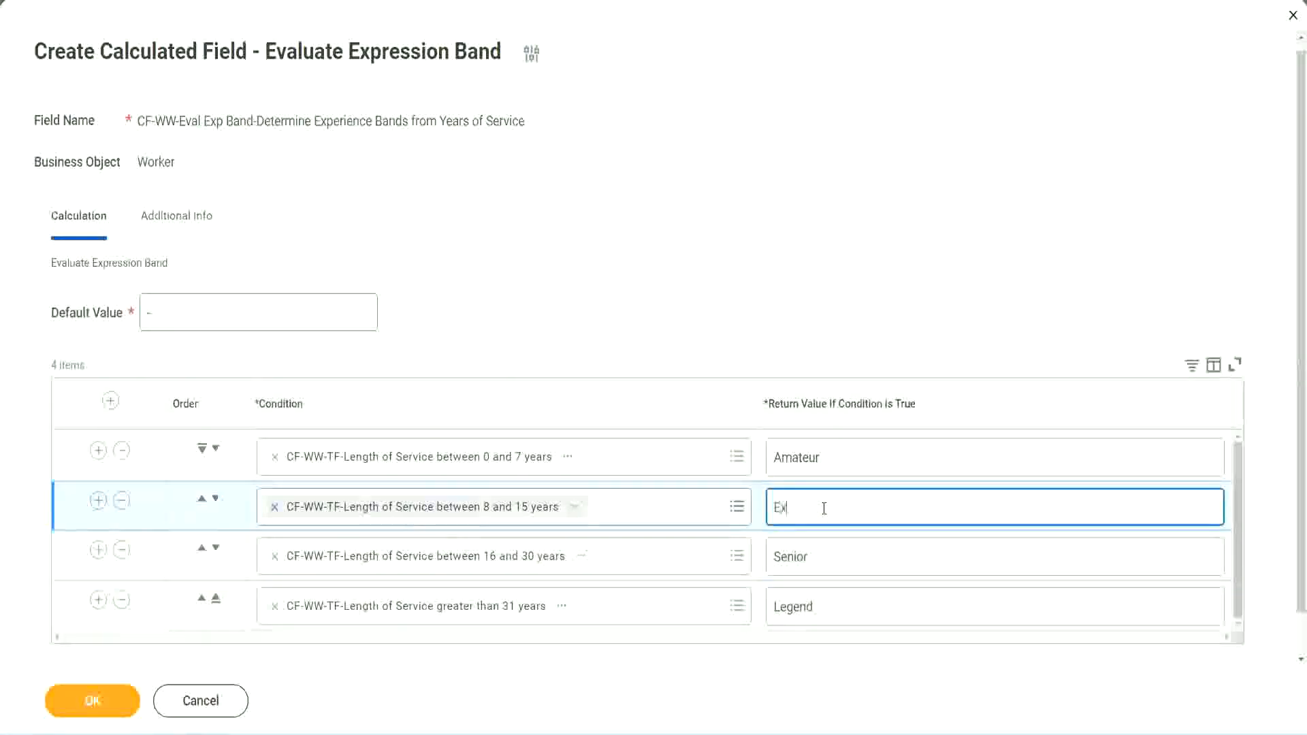
{"action": "type", "text": "perienced"}
{"action": "left_click", "coordinate": [114, 703]}
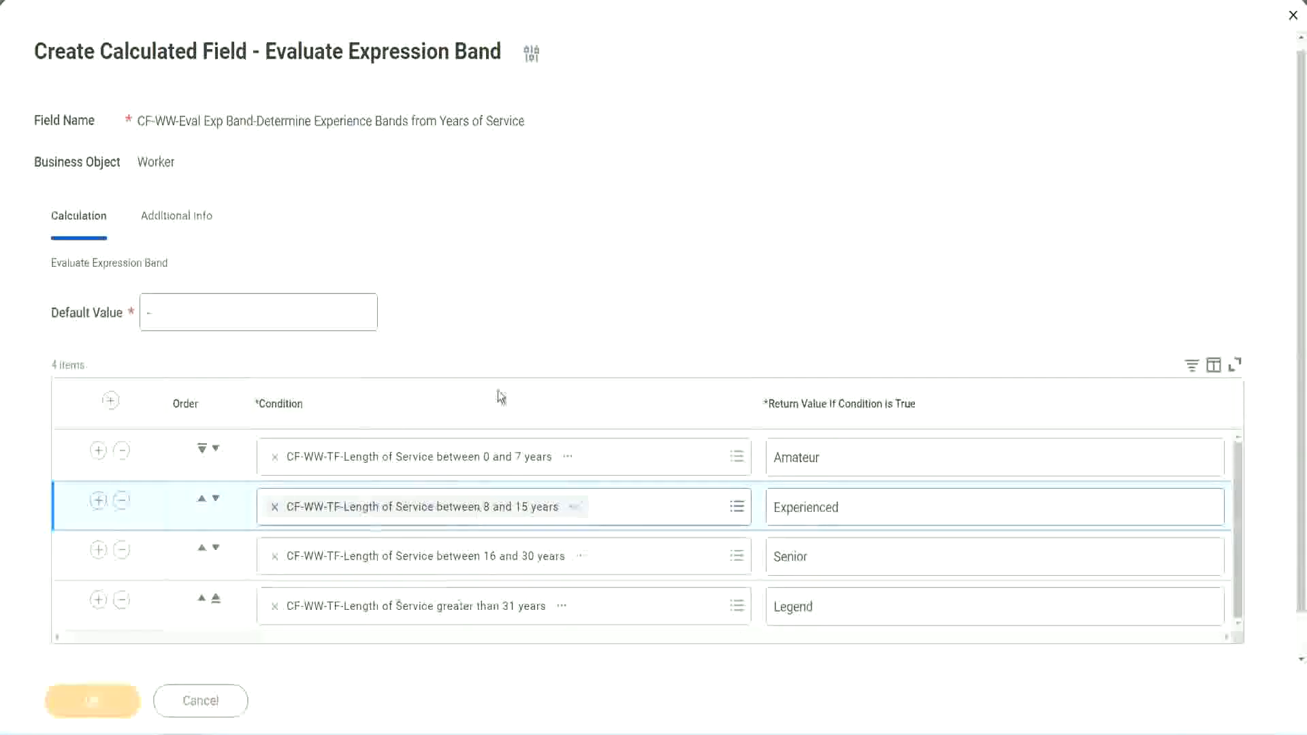
- Check the return values of the saved field's four conditions and copy the new calculated field's name as text
{"action": "scroll", "coordinate": [448, 415], "scroll_direction": "down", "scroll_amount": 4}
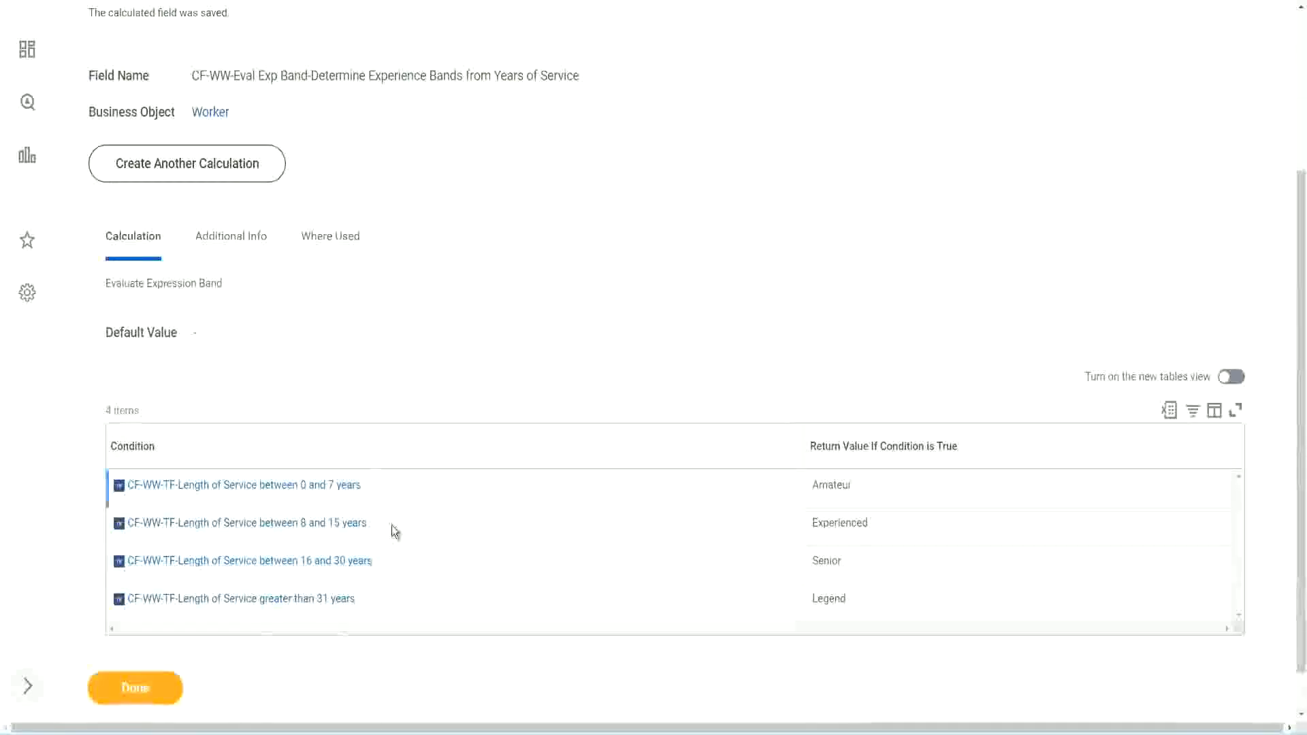
{"action": "double_click", "coordinate": [837, 483]}
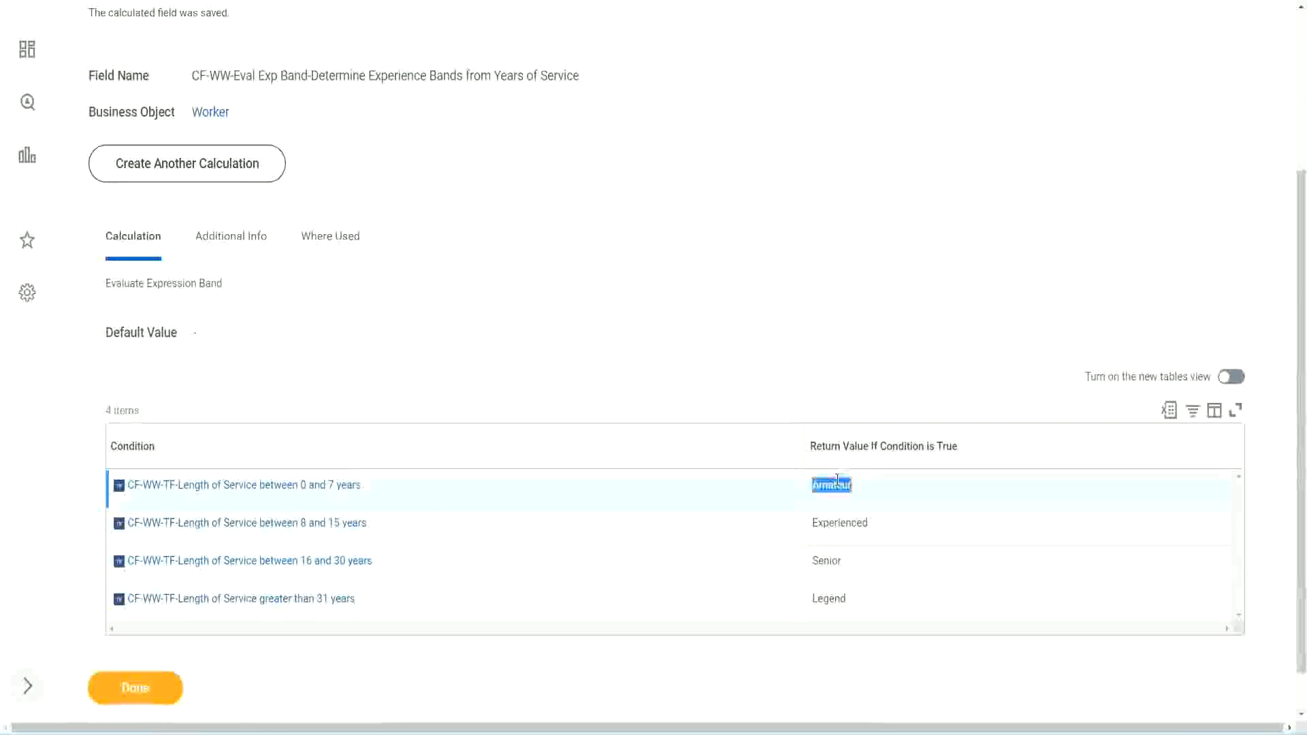
{"action": "double_click", "coordinate": [837, 523]}
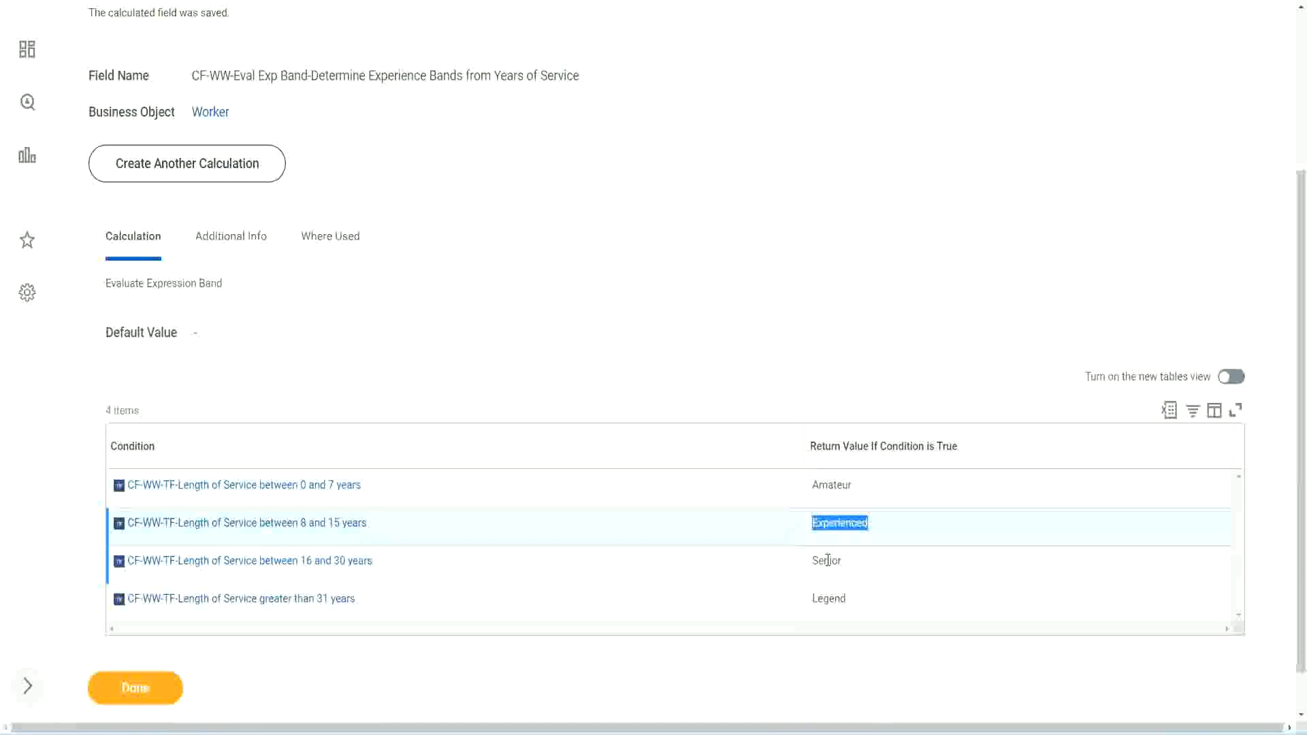
{"action": "double_click", "coordinate": [826, 560]}
{"action": "left_click", "coordinate": [829, 597]}
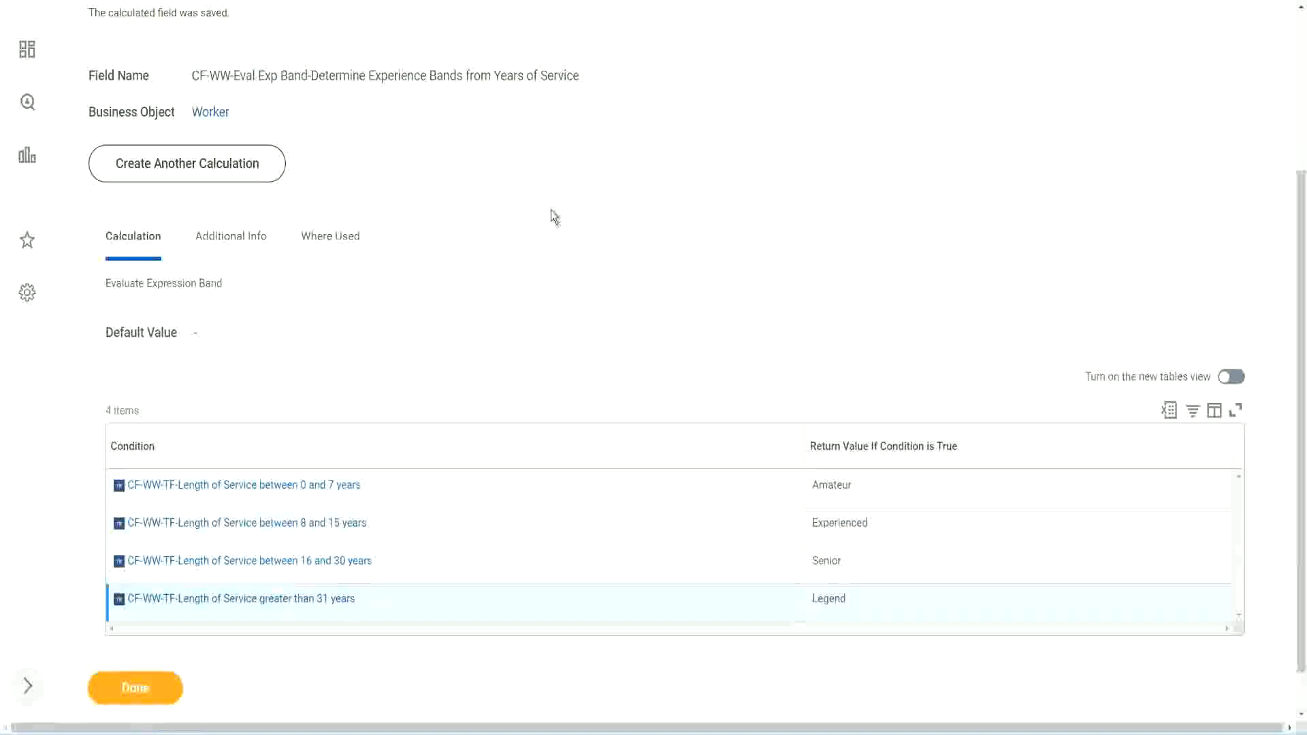
{"action": "scroll", "coordinate": [555, 216], "scroll_direction": "up", "scroll_amount": 3}
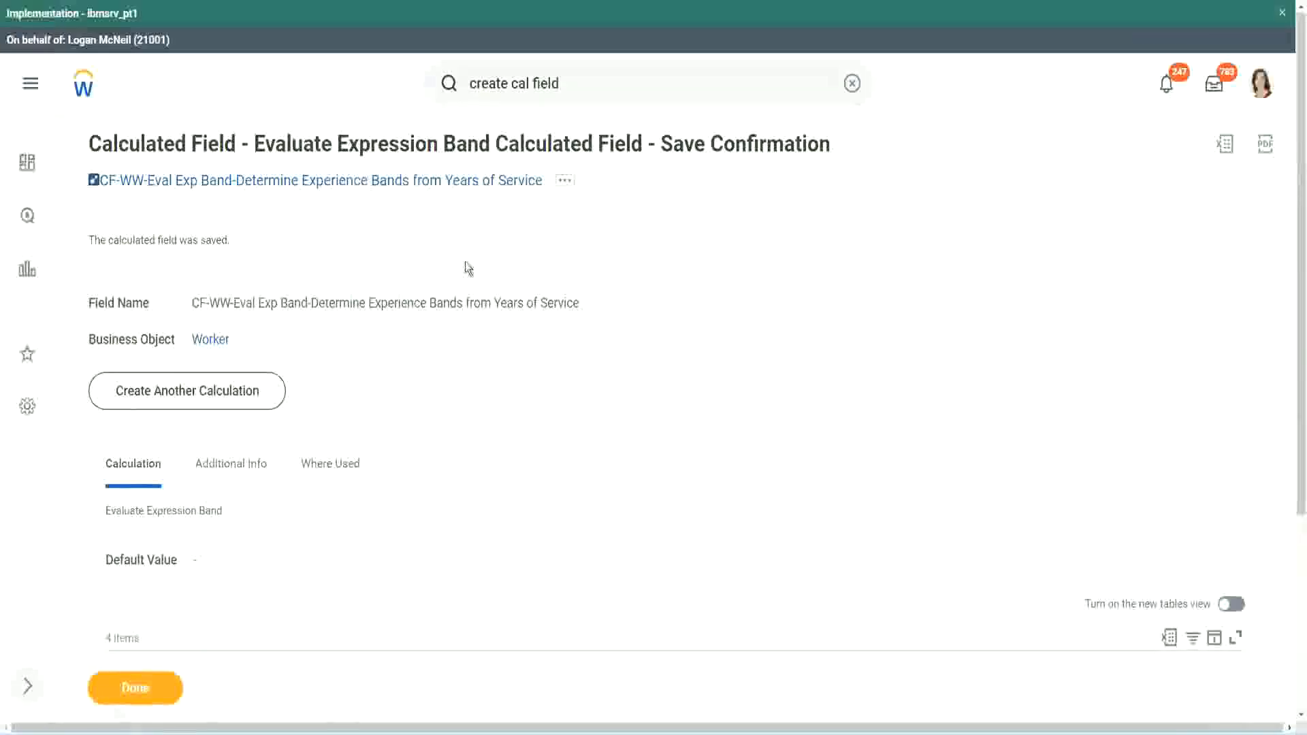
{"action": "right_click", "coordinate": [429, 181]}
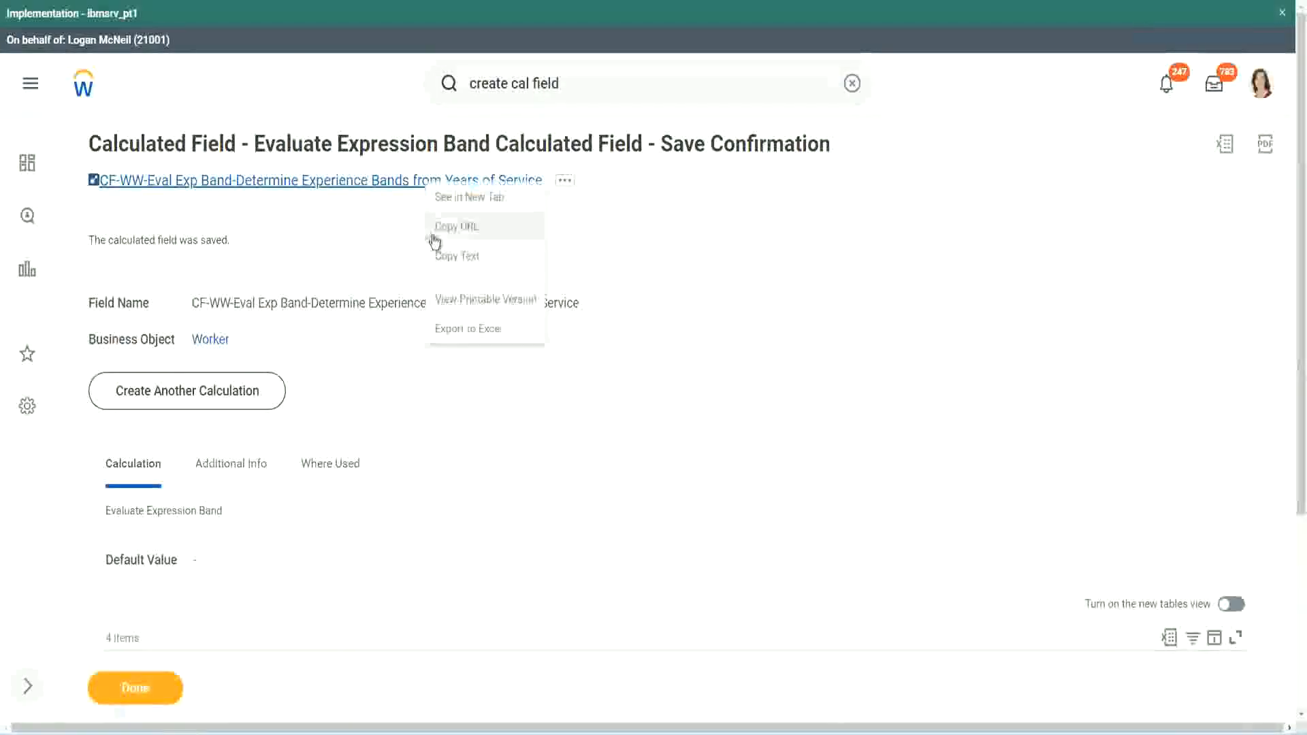
{"action": "left_click", "coordinate": [455, 259]}
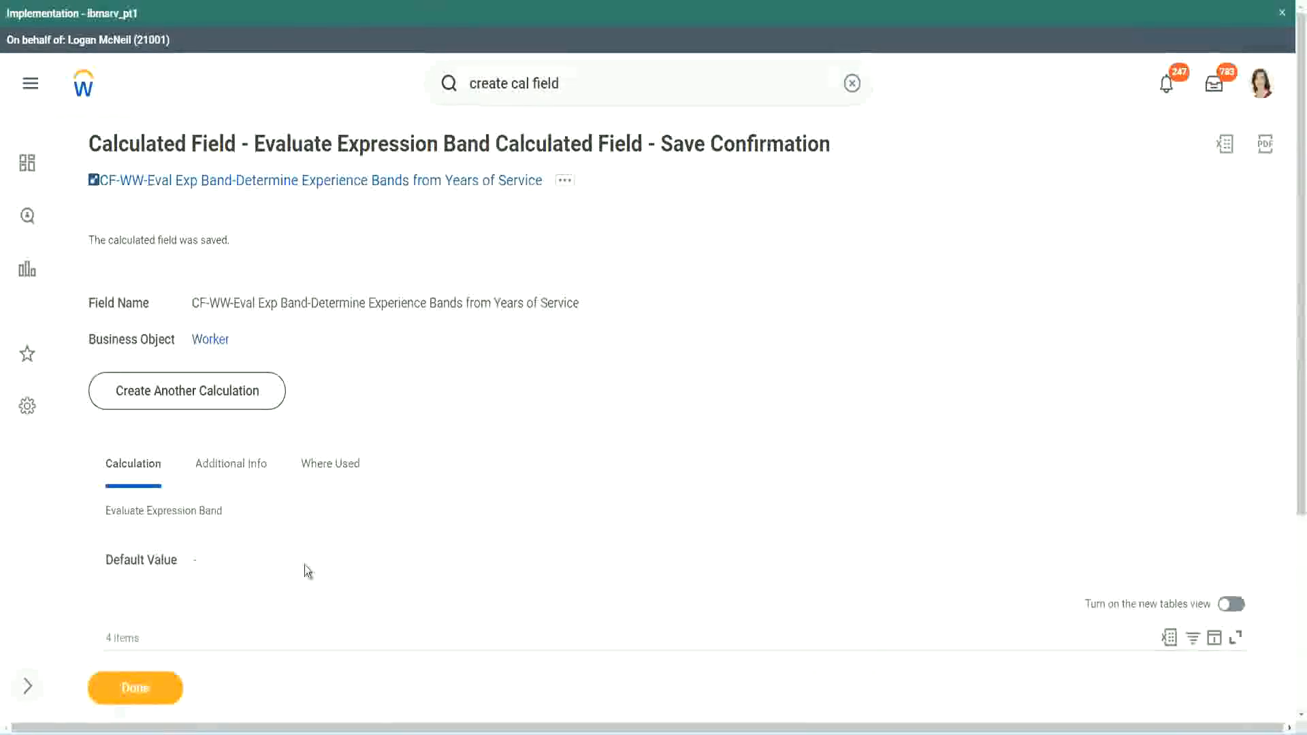
- Review the saved Evaluate Expression Band field's default value, length-of-service conditions and return values
{"action": "scroll", "coordinate": [435, 533], "scroll_direction": "down", "scroll_amount": 3}
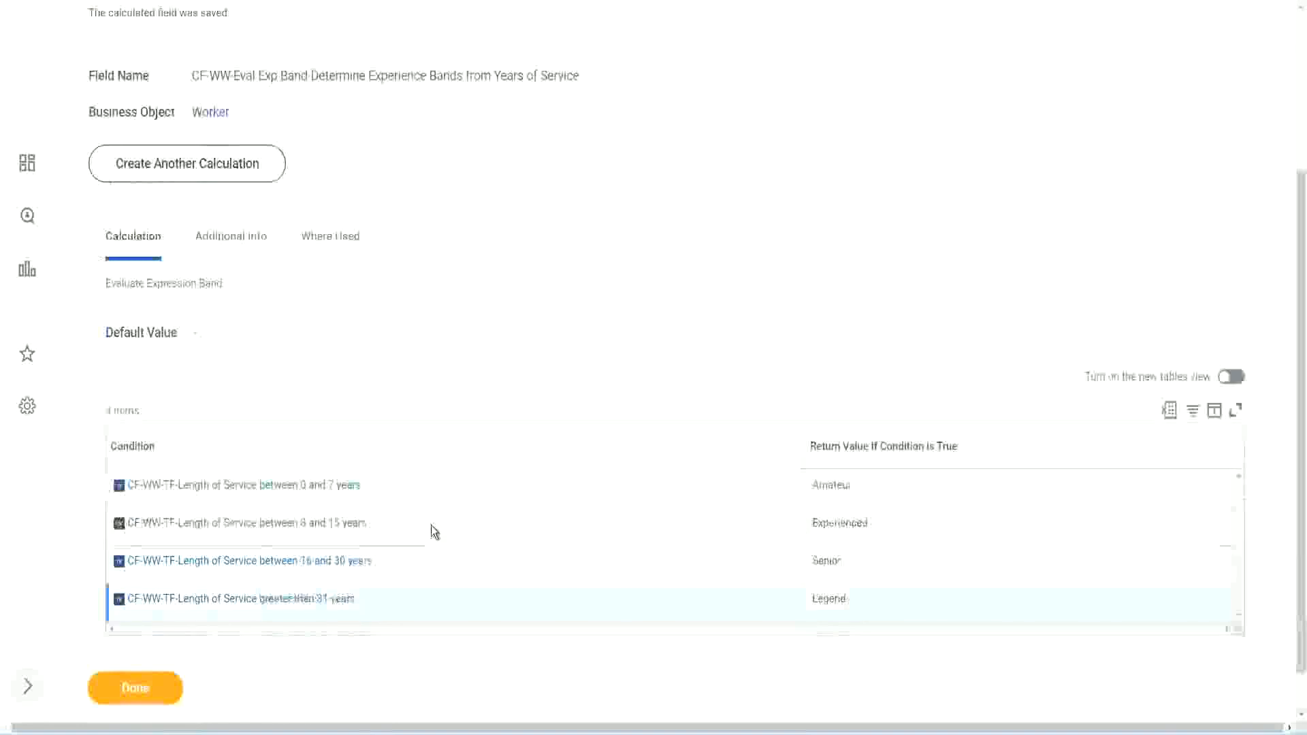
{"action": "scroll", "coordinate": [431, 525], "scroll_direction": "down", "scroll_amount": 1}
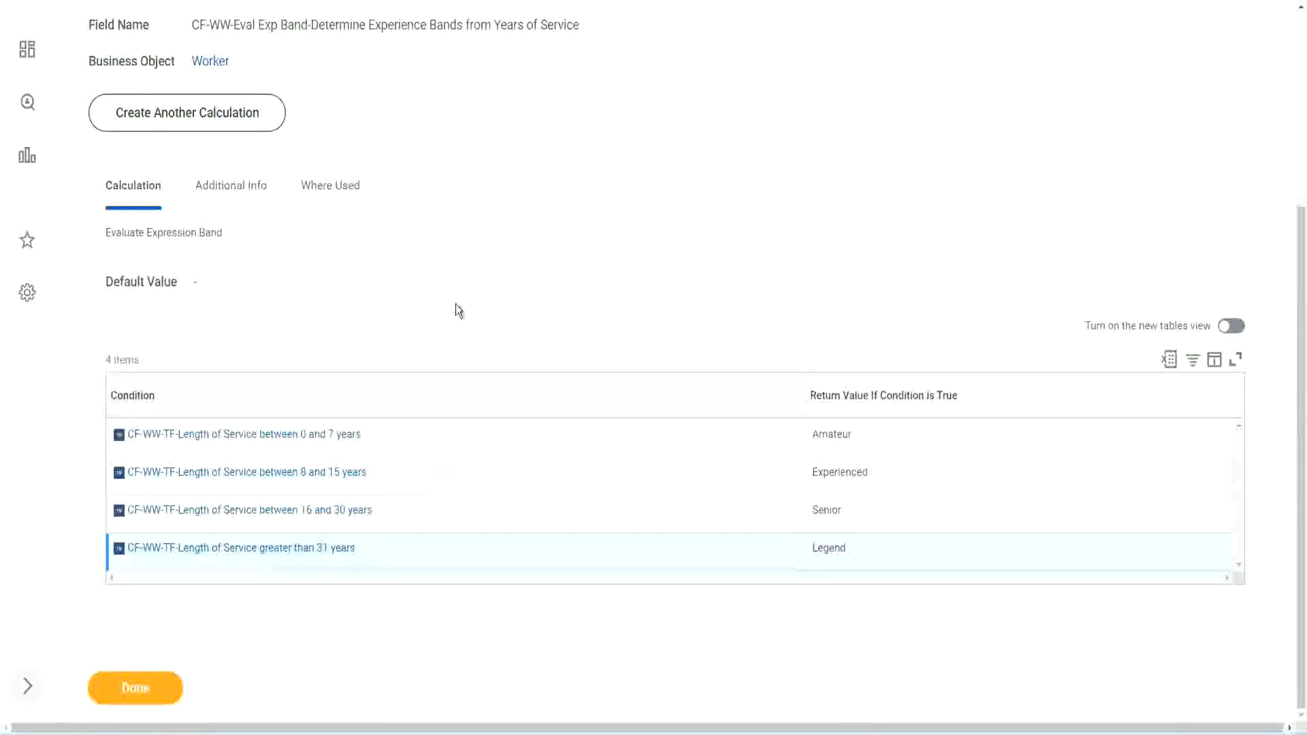
{"action": "scroll", "coordinate": [458, 312], "scroll_direction": "up", "scroll_amount": 3}
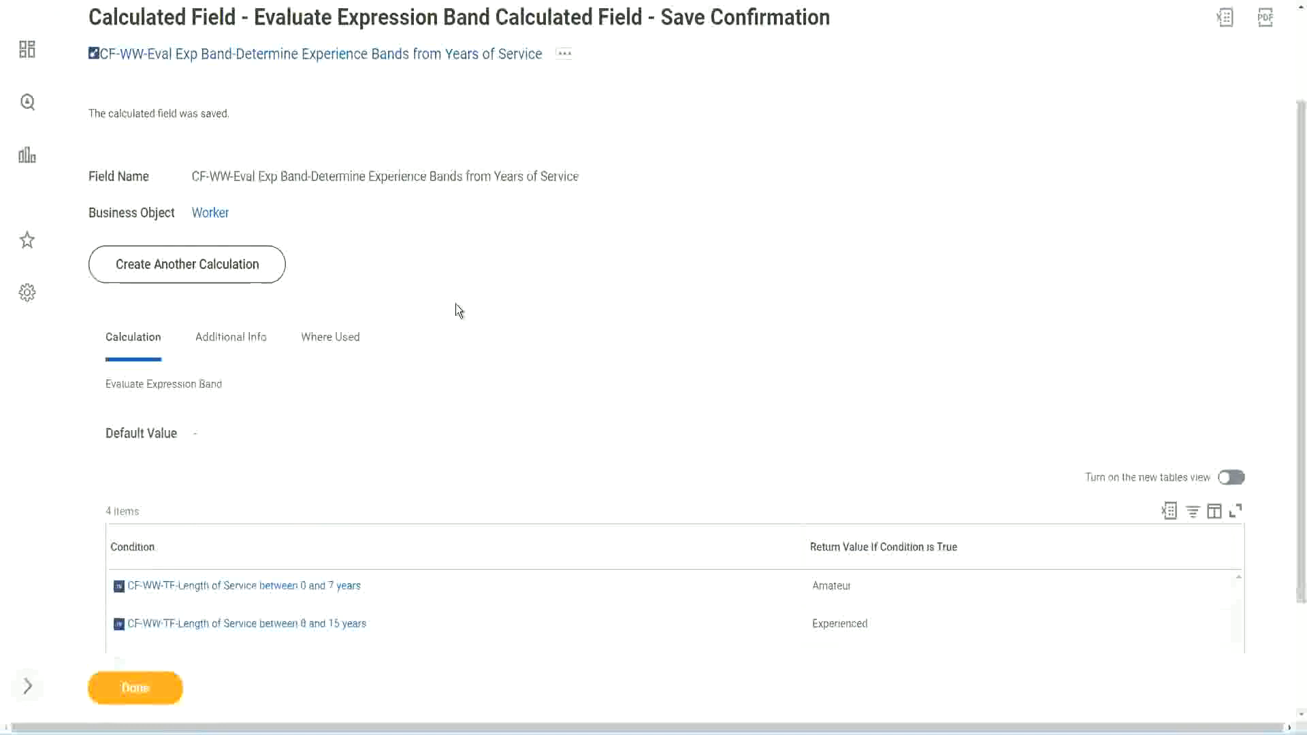
{"action": "scroll", "coordinate": [456, 304], "scroll_direction": "down", "scroll_amount": 3}
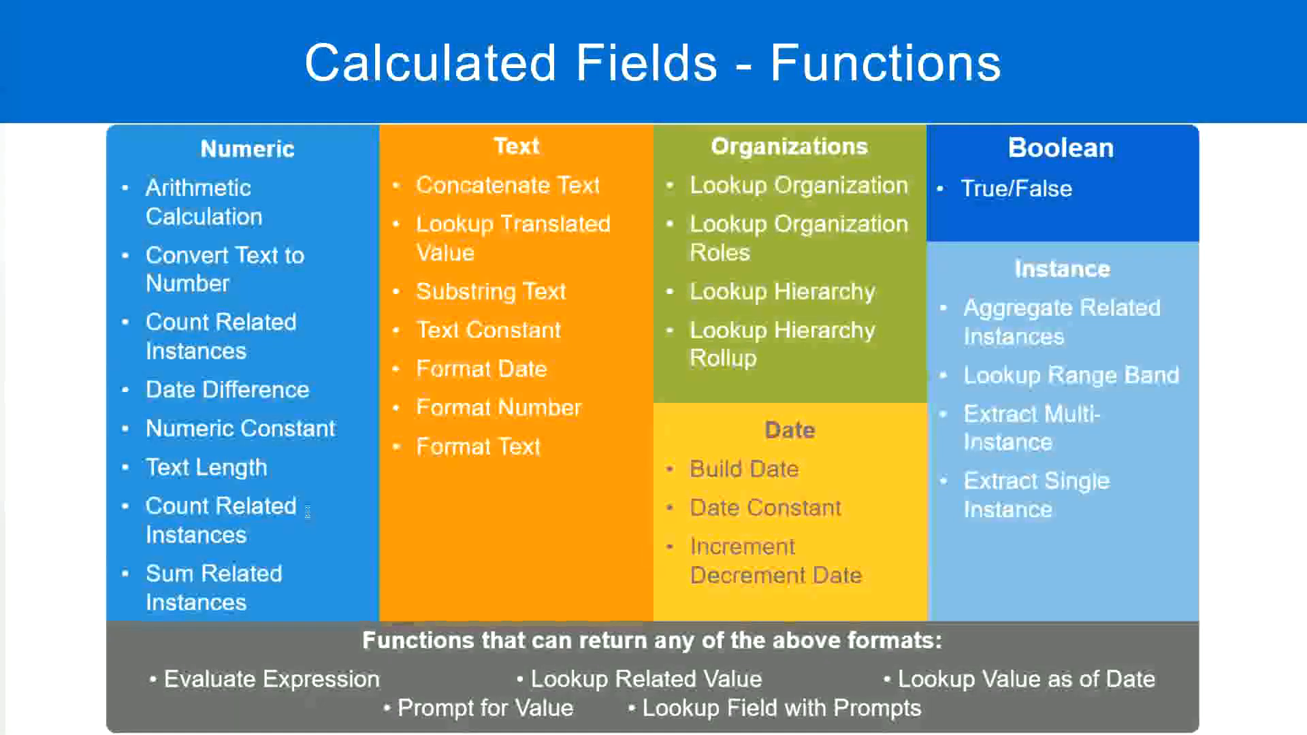
{"action": "key", "text": "alt+Tab"}
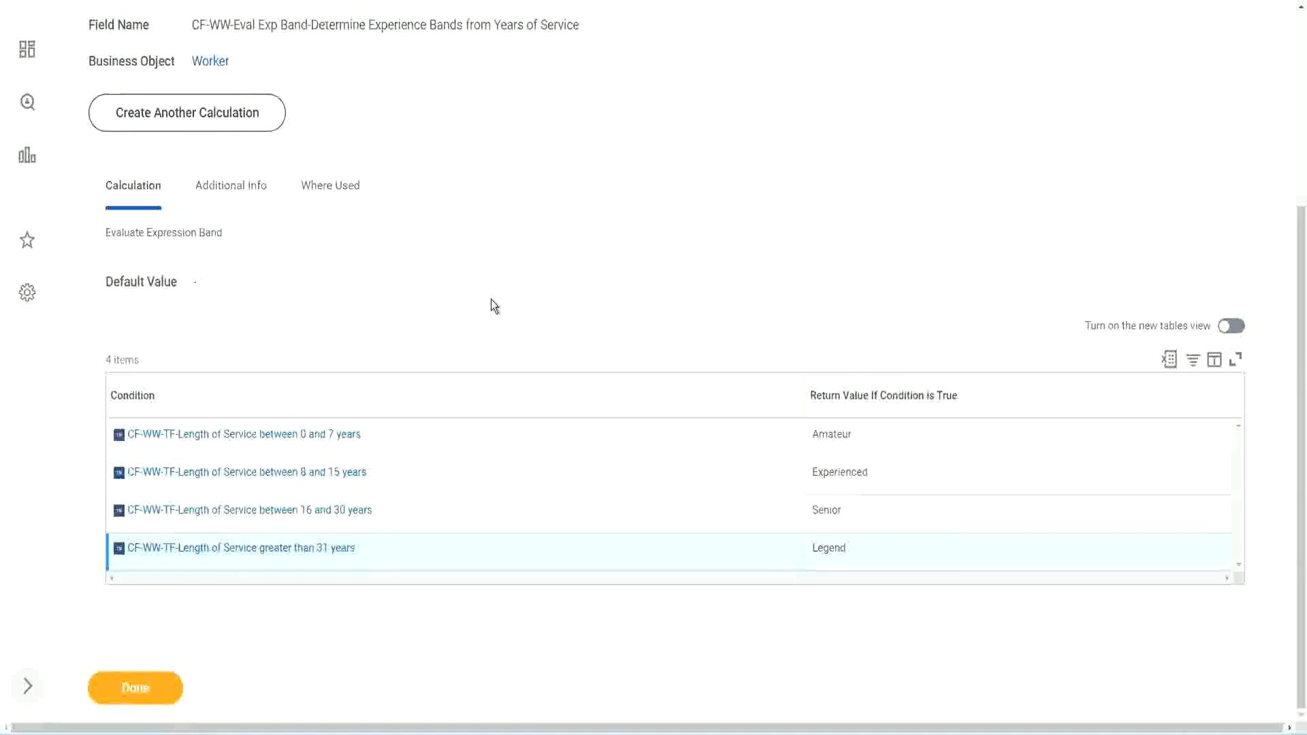
{"action": "scroll", "coordinate": [494, 305], "scroll_direction": "up", "scroll_amount": 1}
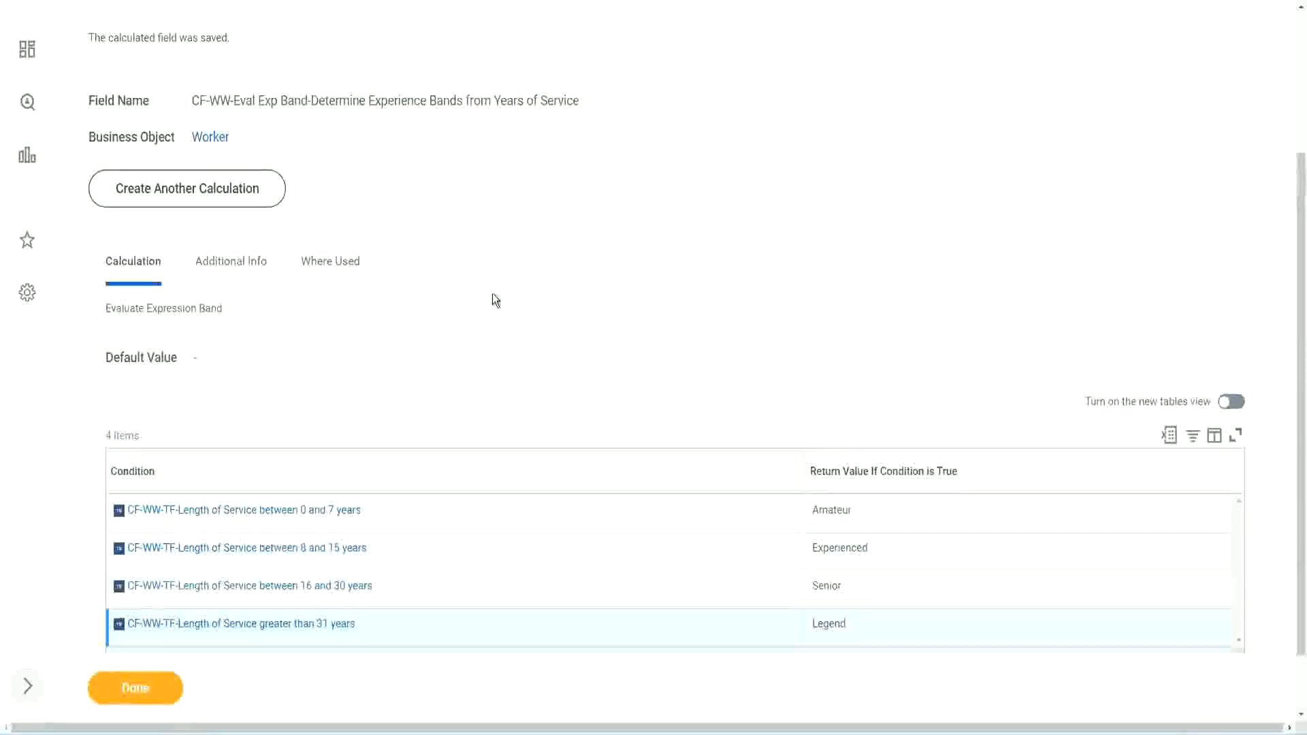
{"action": "scroll", "coordinate": [492, 294], "scroll_direction": "up", "scroll_amount": 3}
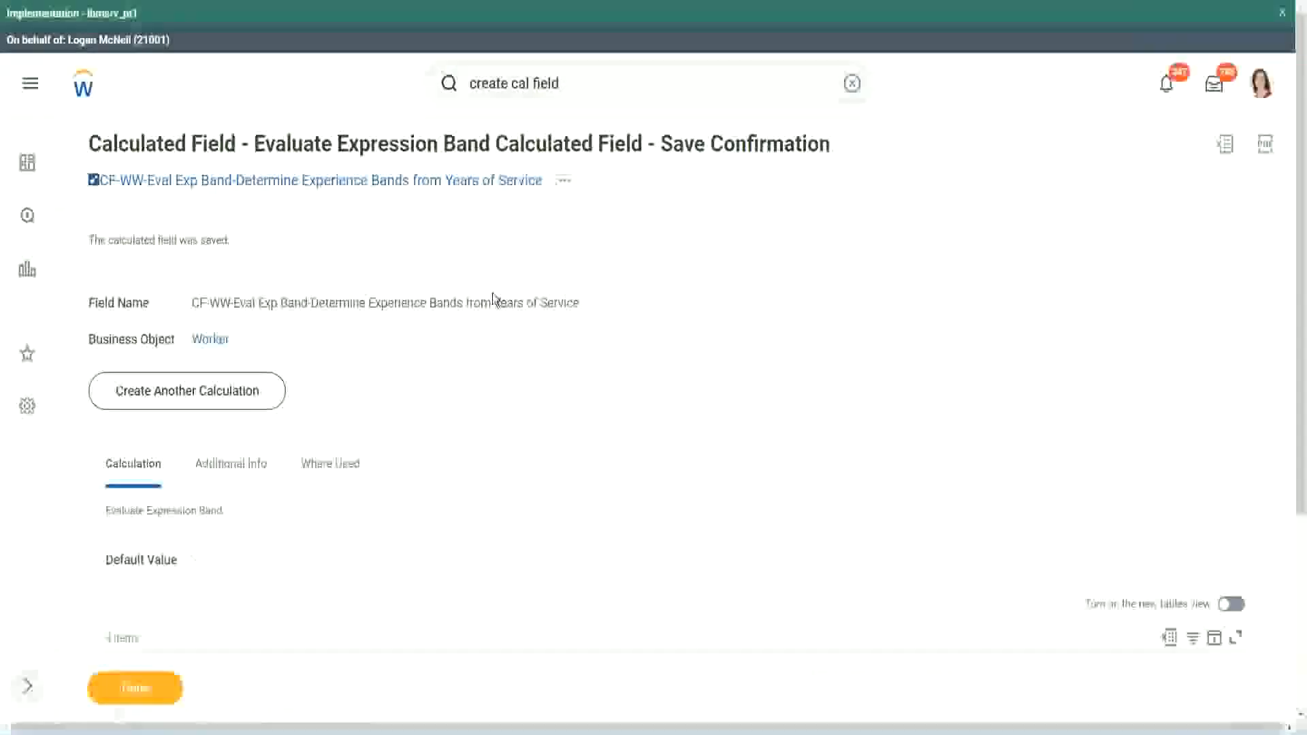
{"action": "scroll", "coordinate": [490, 300], "scroll_direction": "down", "scroll_amount": 4}
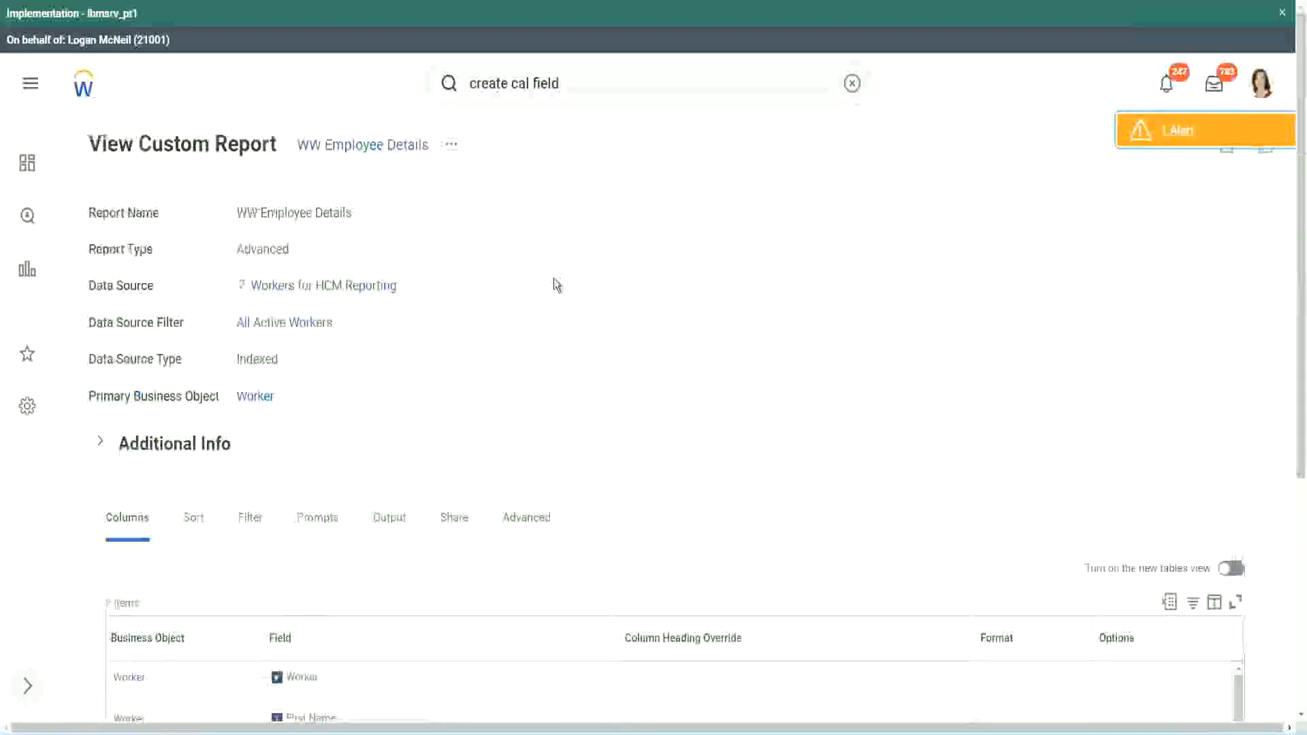
- Open the WW Employee Details custom report for editing
{"action": "left_click", "coordinate": [452, 145]}
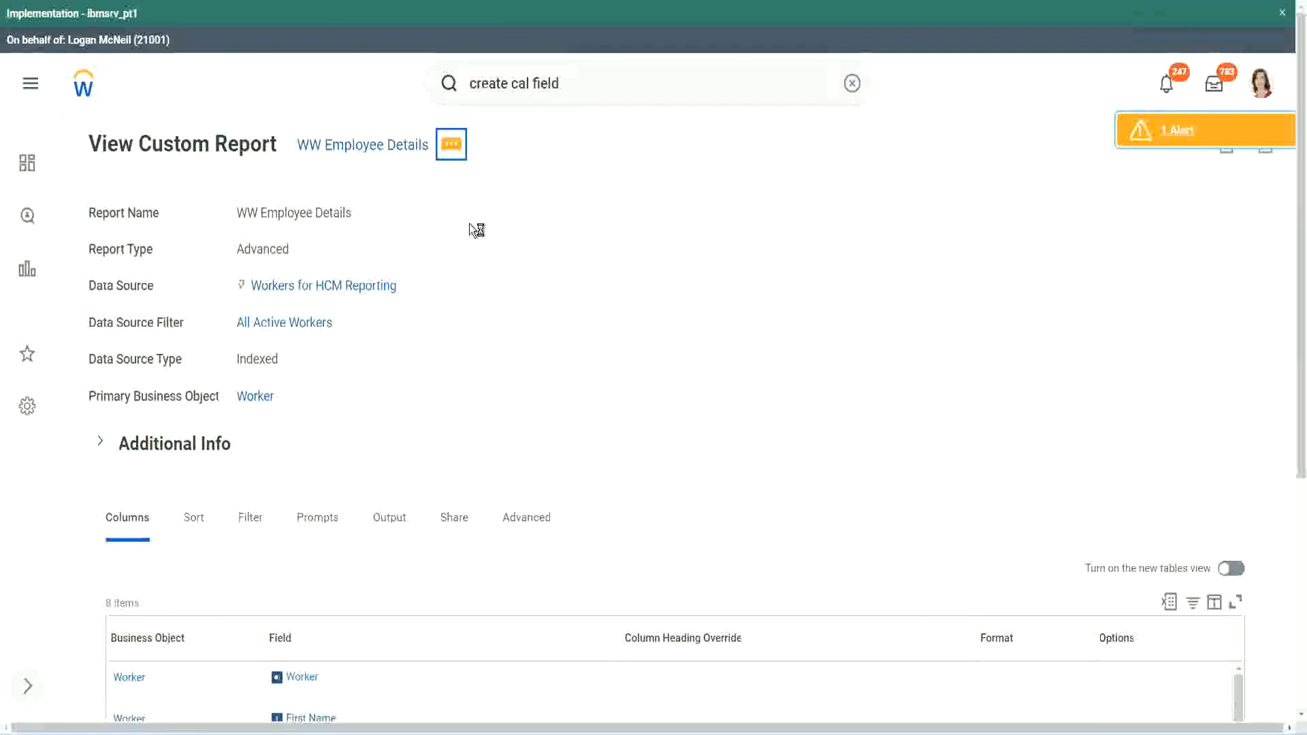
{"action": "mouse_move", "coordinate": [528, 224]}
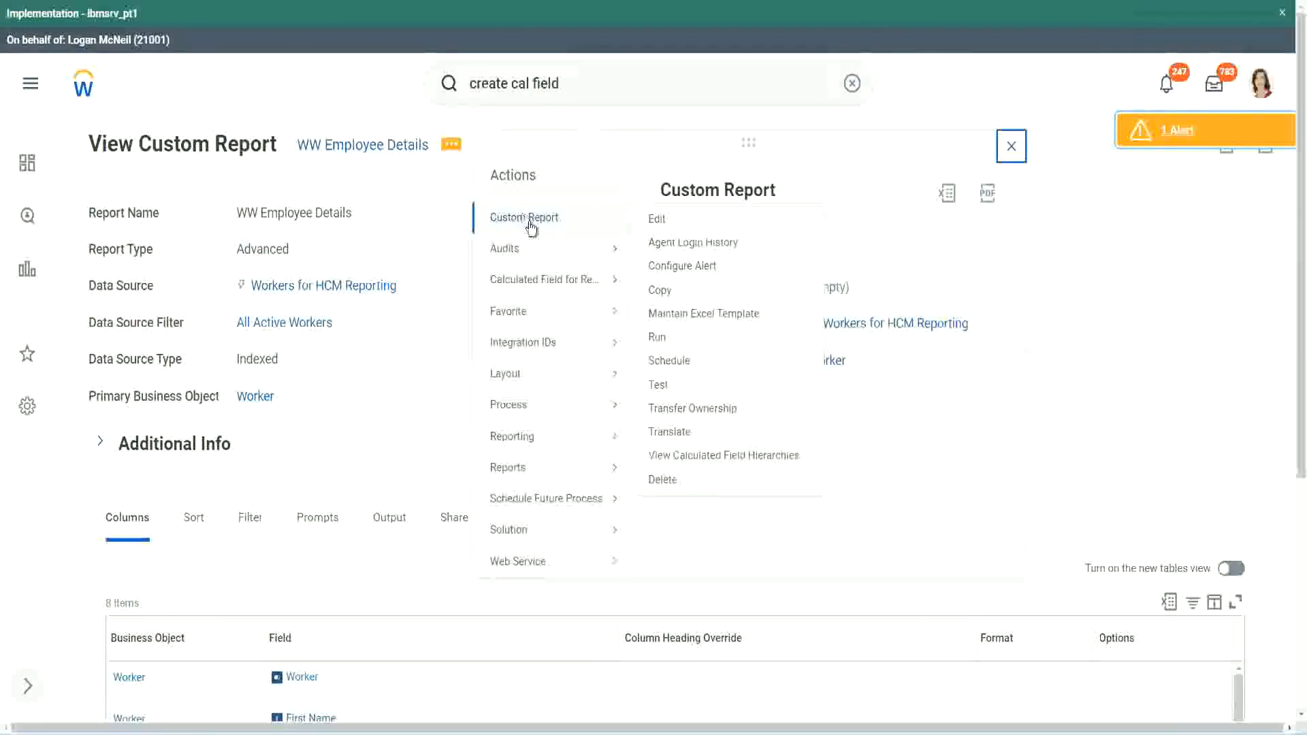
{"action": "left_click", "coordinate": [658, 219]}
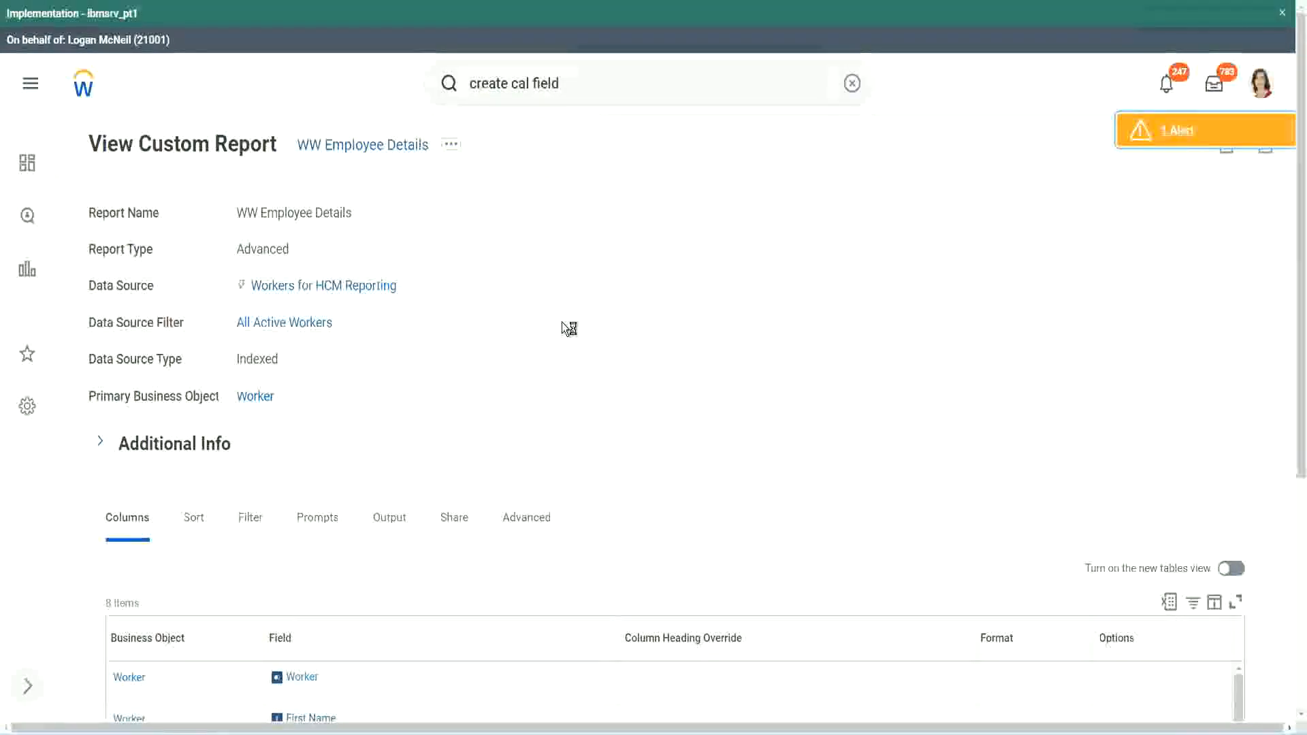
{"action": "scroll", "coordinate": [562, 321], "scroll_direction": "down", "scroll_amount": 1}
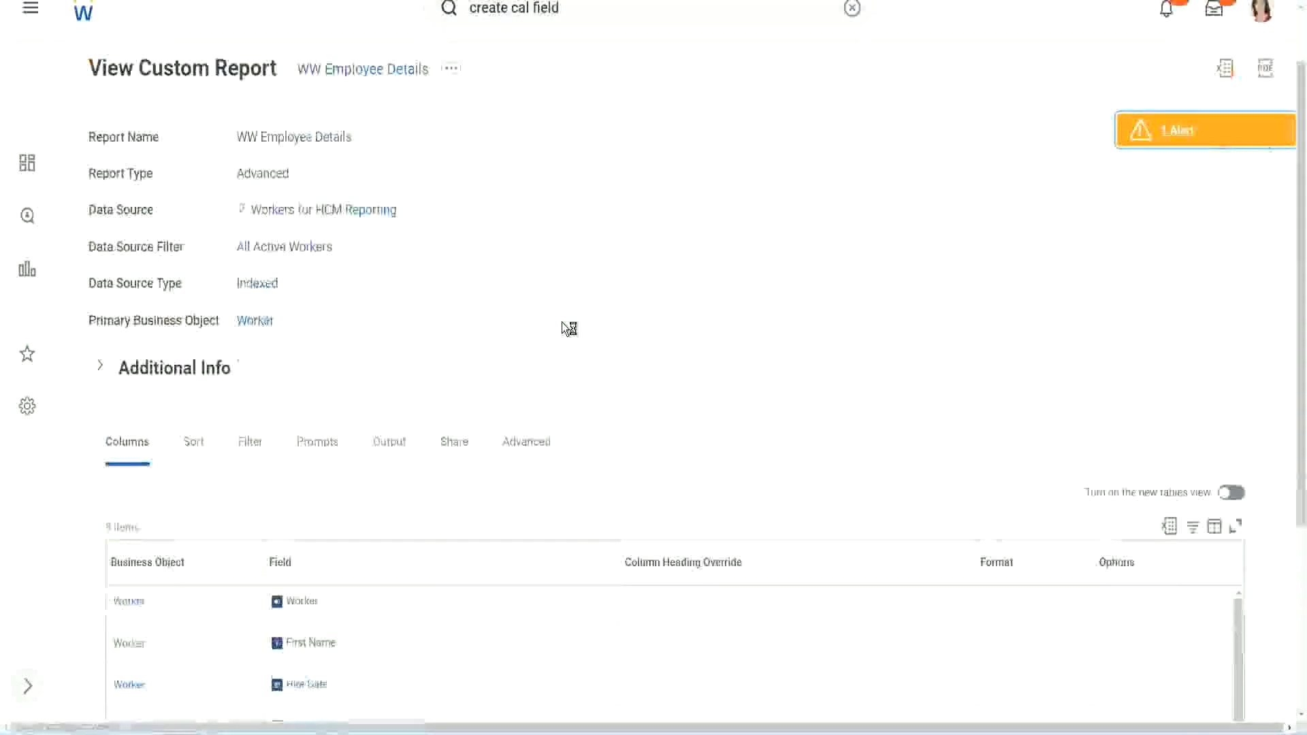
{"action": "scroll", "coordinate": [562, 321], "scroll_direction": "down", "scroll_amount": 3}
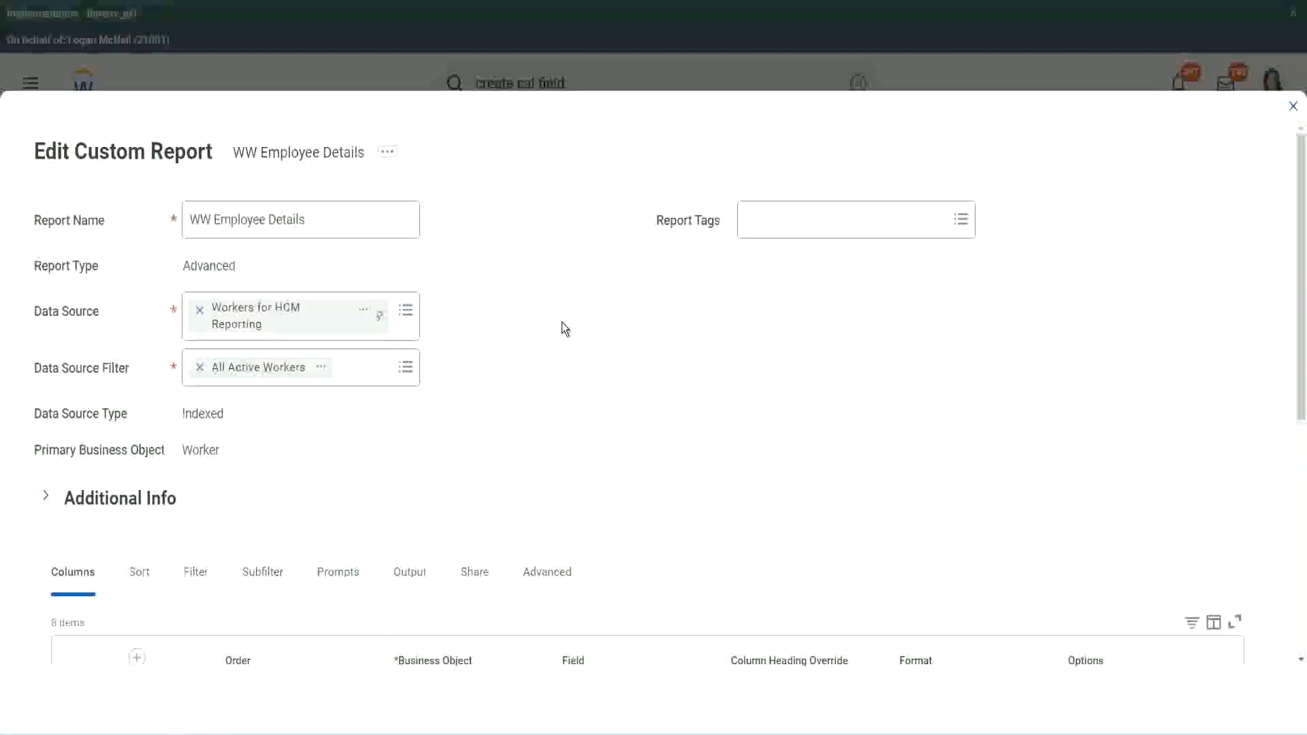
- Add a new Worker column row below the "Experience Bands" row in the report's columns
{"action": "scroll", "coordinate": [563, 324], "scroll_direction": "down", "scroll_amount": 8}
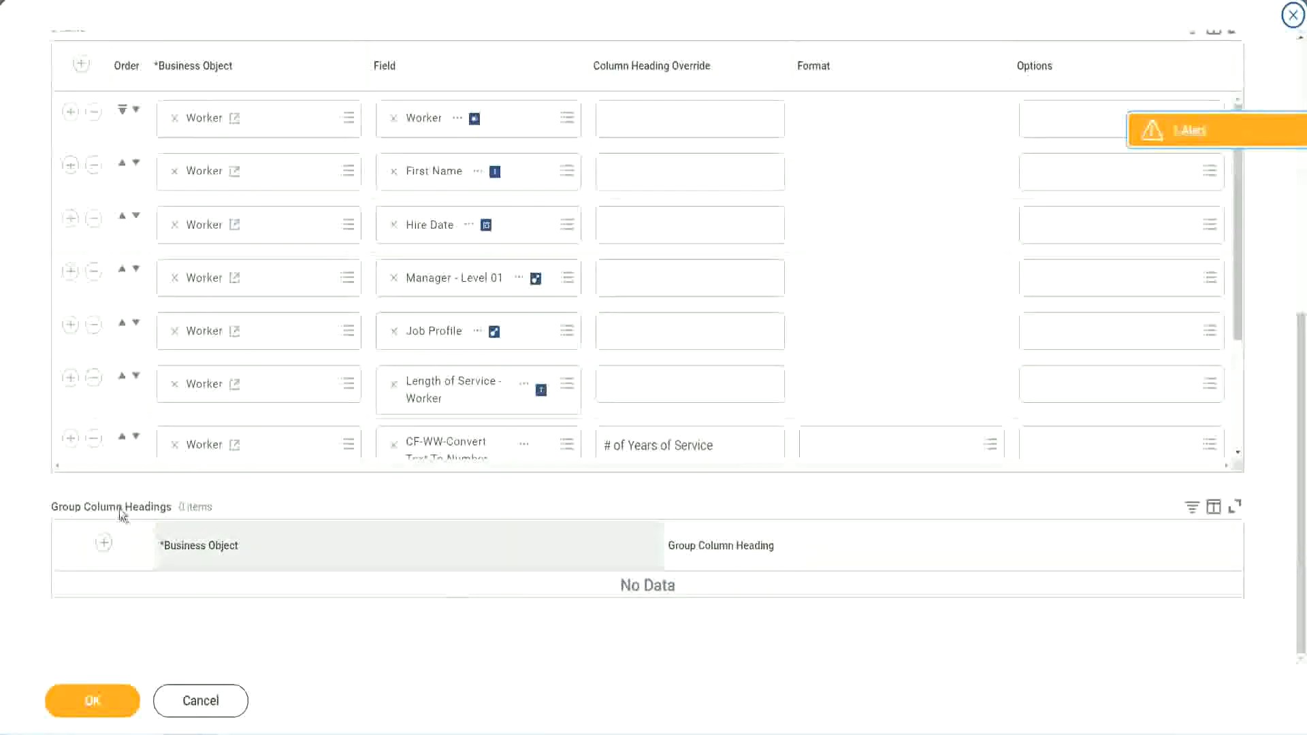
{"action": "scroll", "coordinate": [274, 333], "scroll_direction": "down", "scroll_amount": 3}
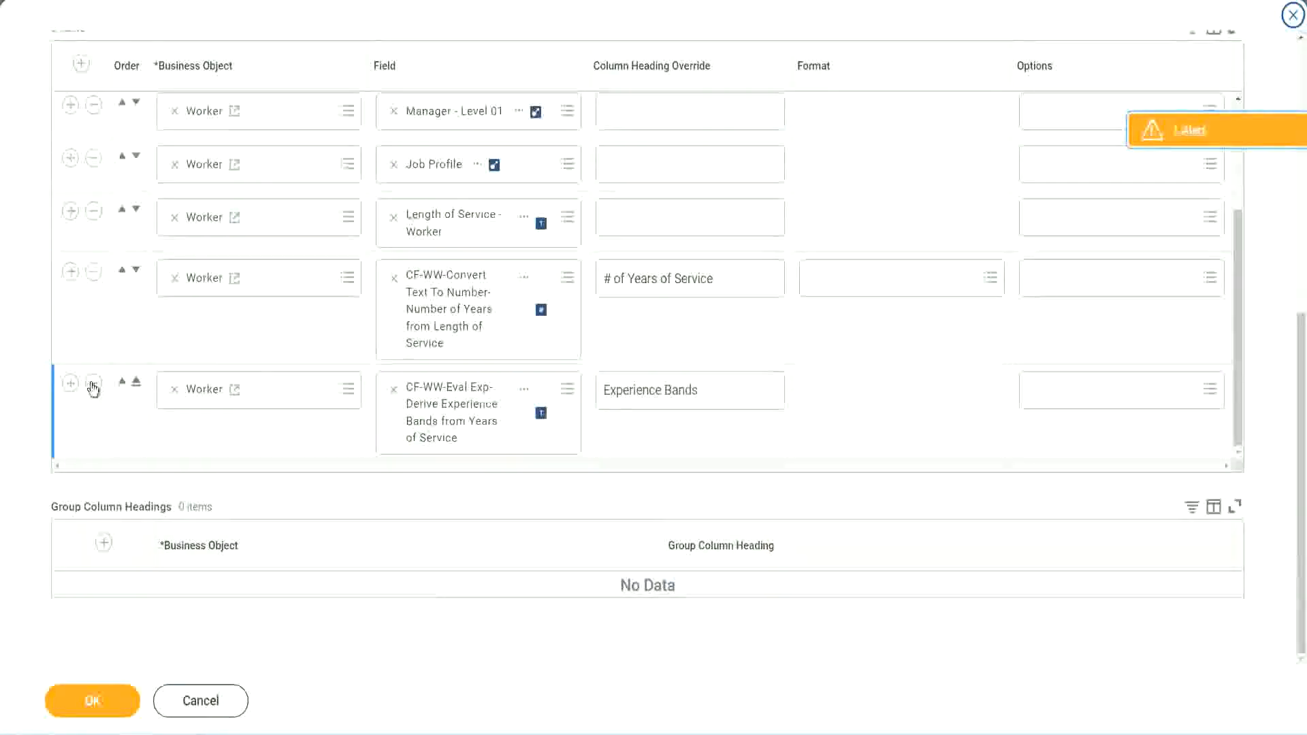
{"action": "left_click", "coordinate": [70, 384]}
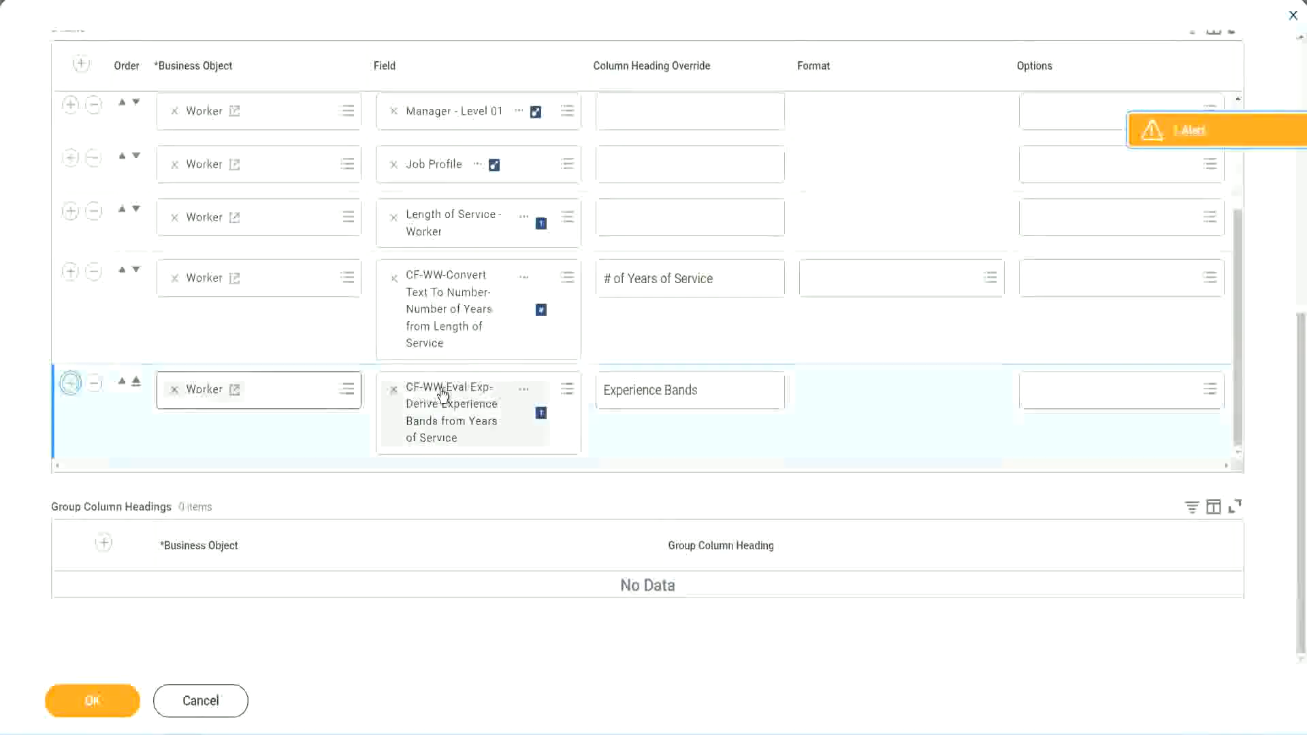
{"action": "scroll", "coordinate": [476, 356], "scroll_direction": "down", "scroll_amount": 1}
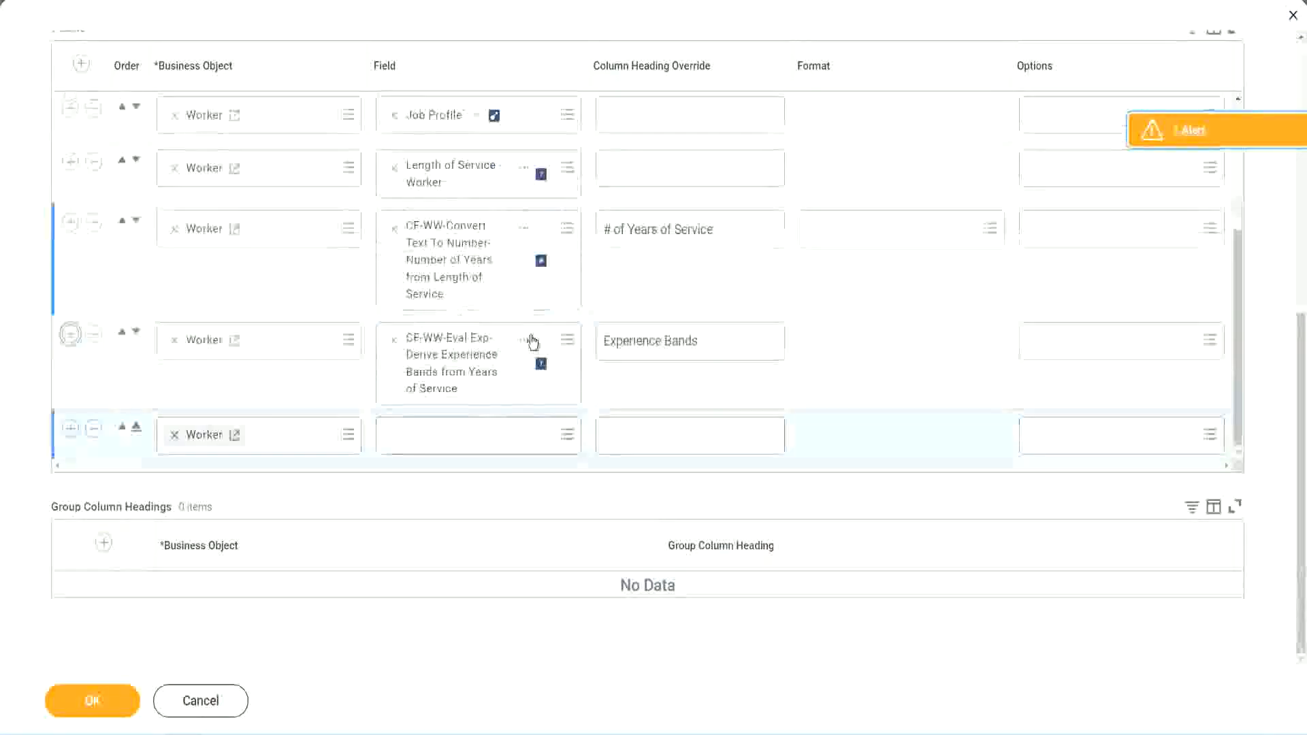
- Copy the Experience Bands row's field name as text and enter it as the field search in the new Worker row
{"action": "right_click", "coordinate": [455, 368]}
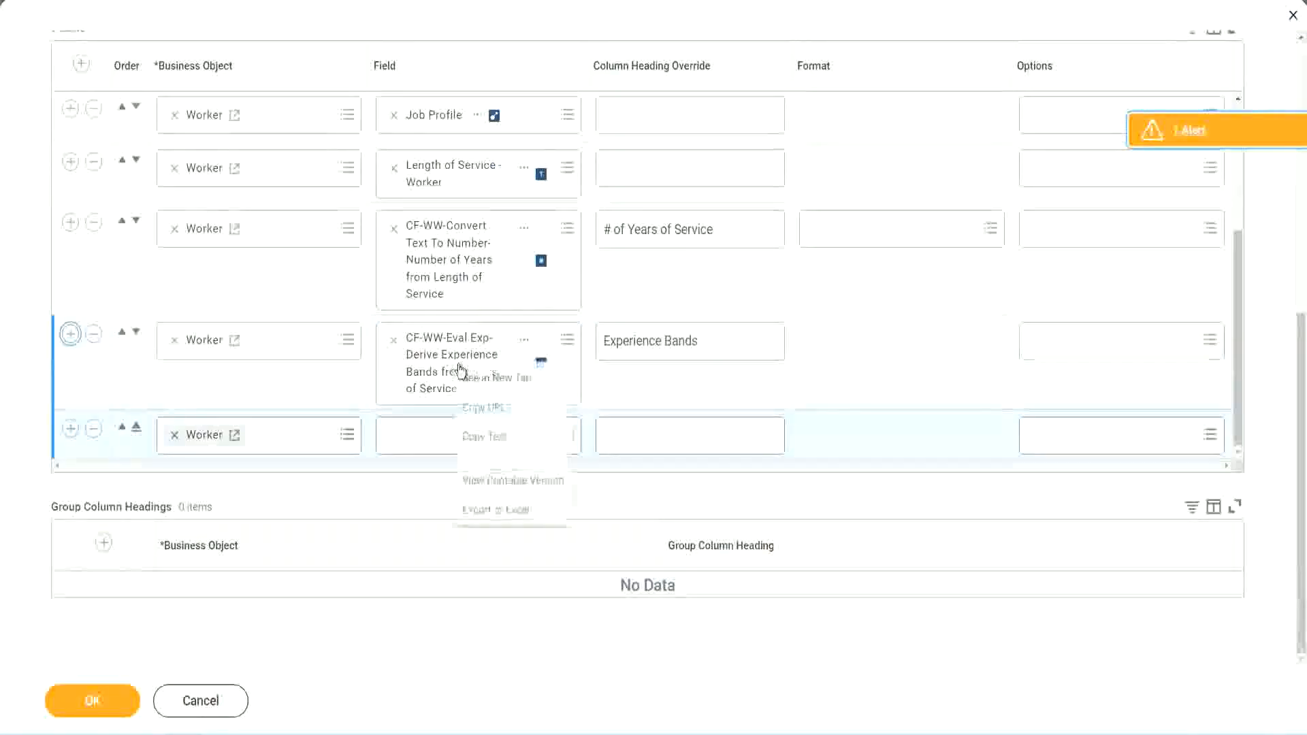
{"action": "left_click", "coordinate": [496, 438]}
{"action": "left_click", "coordinate": [411, 443]}
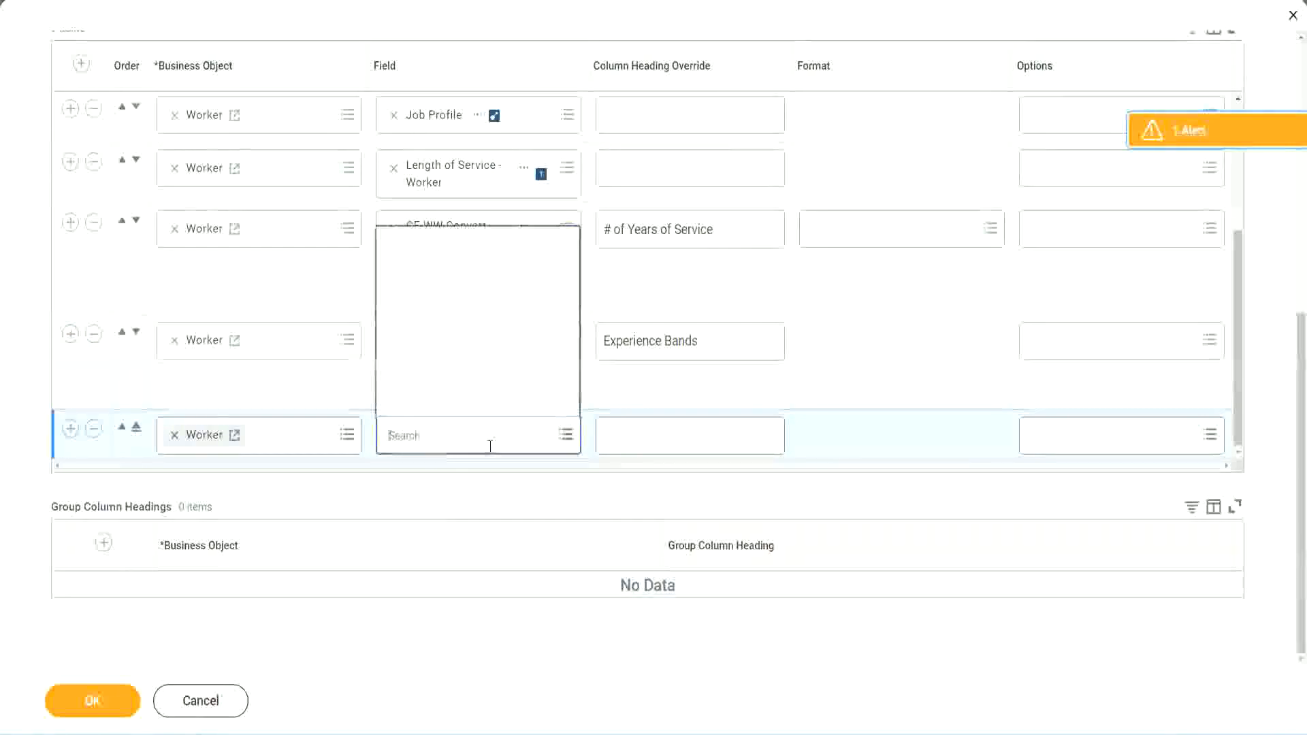
{"action": "type", "text": "CF-WW-Eval Exp Derive Experience Bands from Date of Service"}
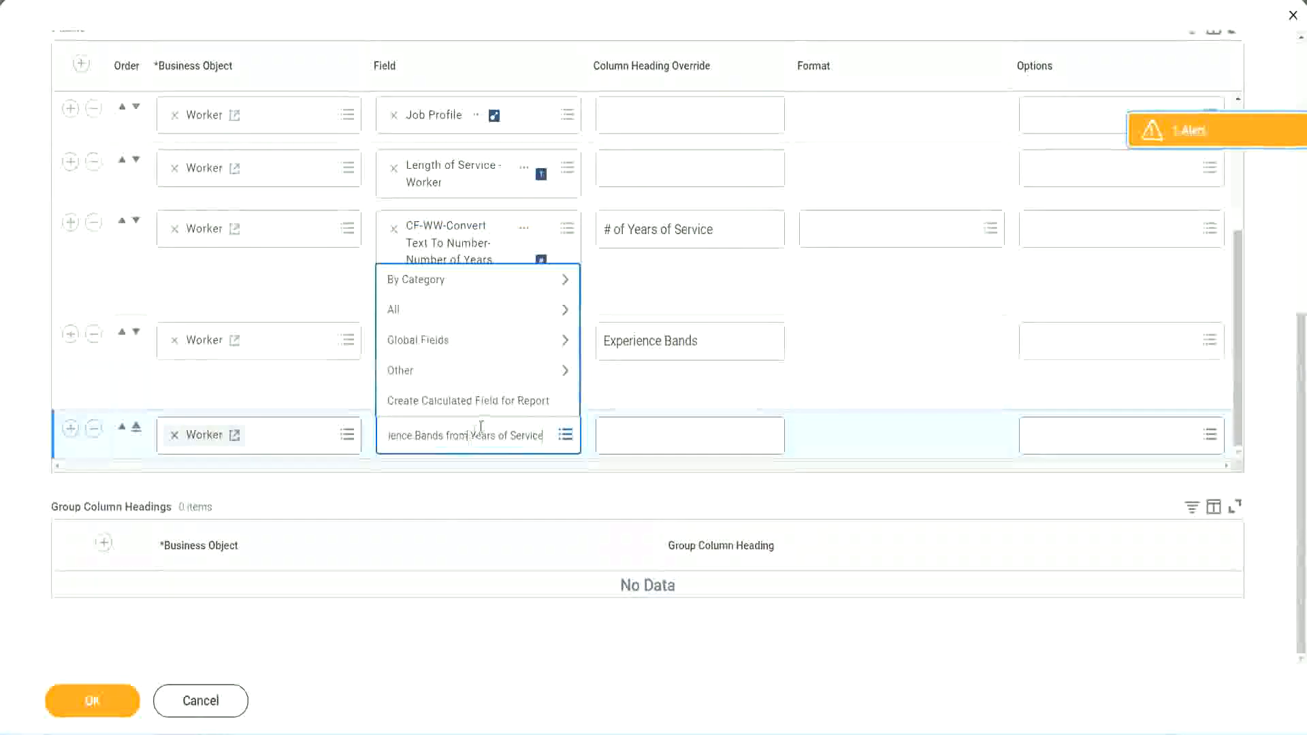
- Change the search text to "CF-WW-Eval Exp Band" and select CF-WW-Eval Exp Band-Determine Experience Bands from Years of Service for the new row
{"action": "left_click_drag", "start_coordinate": [475, 439], "coordinate": [332, 431]}
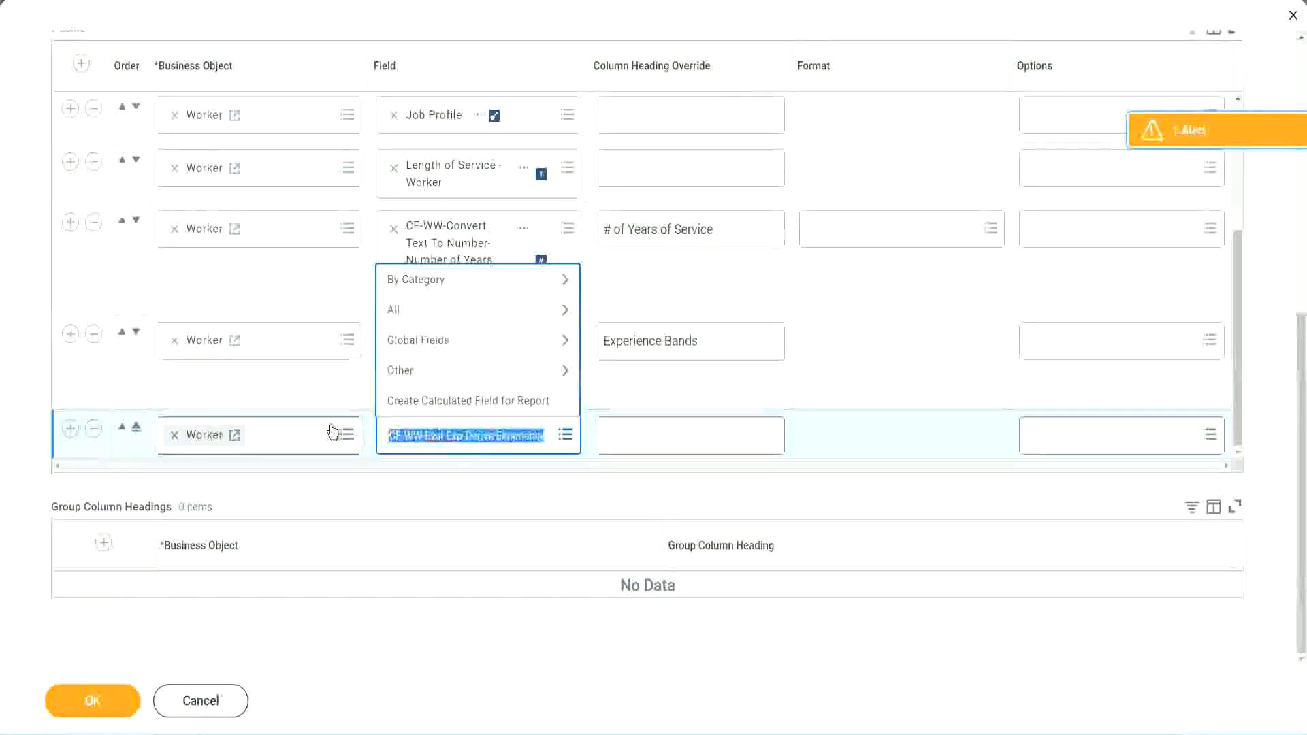
{"action": "left_click", "coordinate": [489, 447]}
{"action": "key", "text": "BackSpace"}
{"action": "type", "text": "Band"}
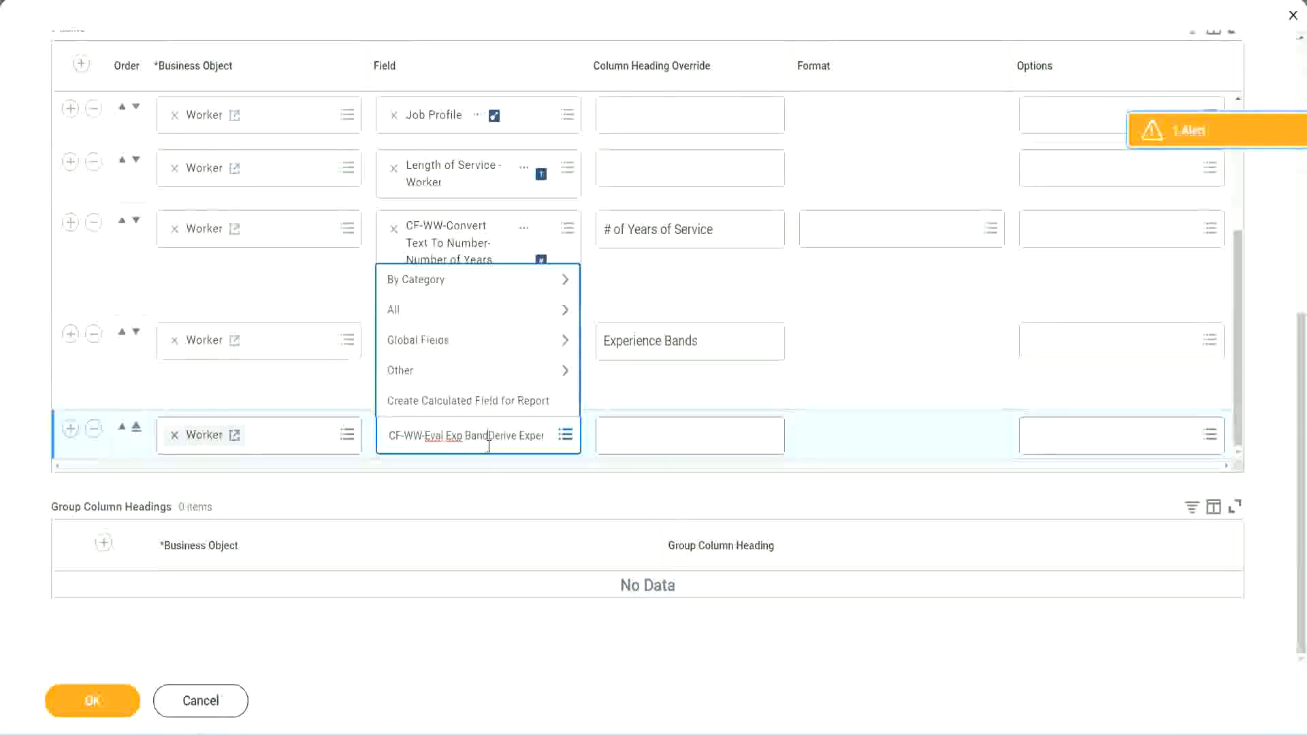
{"action": "key", "text": "Delete"}
{"action": "key", "text": "Delete"}
{"action": "key", "text": "Delete"}
{"action": "key", "text": "Delete"}
{"action": "key", "text": "Delete"}
{"action": "key", "text": "Delete"}
{"action": "key", "text": "Delete"}
{"action": "key", "text": "Delete"}
{"action": "key", "text": "Delete"}
{"action": "key", "text": "Delete"}
{"action": "key", "text": "Delete"}
{"action": "key", "text": "Delete"}
{"action": "key", "text": "Delete"}
{"action": "key", "text": "Delete"}
{"action": "key", "text": "Delete"}
{"action": "key", "text": "Delete"}
{"action": "key", "text": "Delete"}
{"action": "key", "text": "Delete"}
{"action": "key", "text": "Delete"}
{"action": "key", "text": "Delete"}
{"action": "key", "text": "Return"}
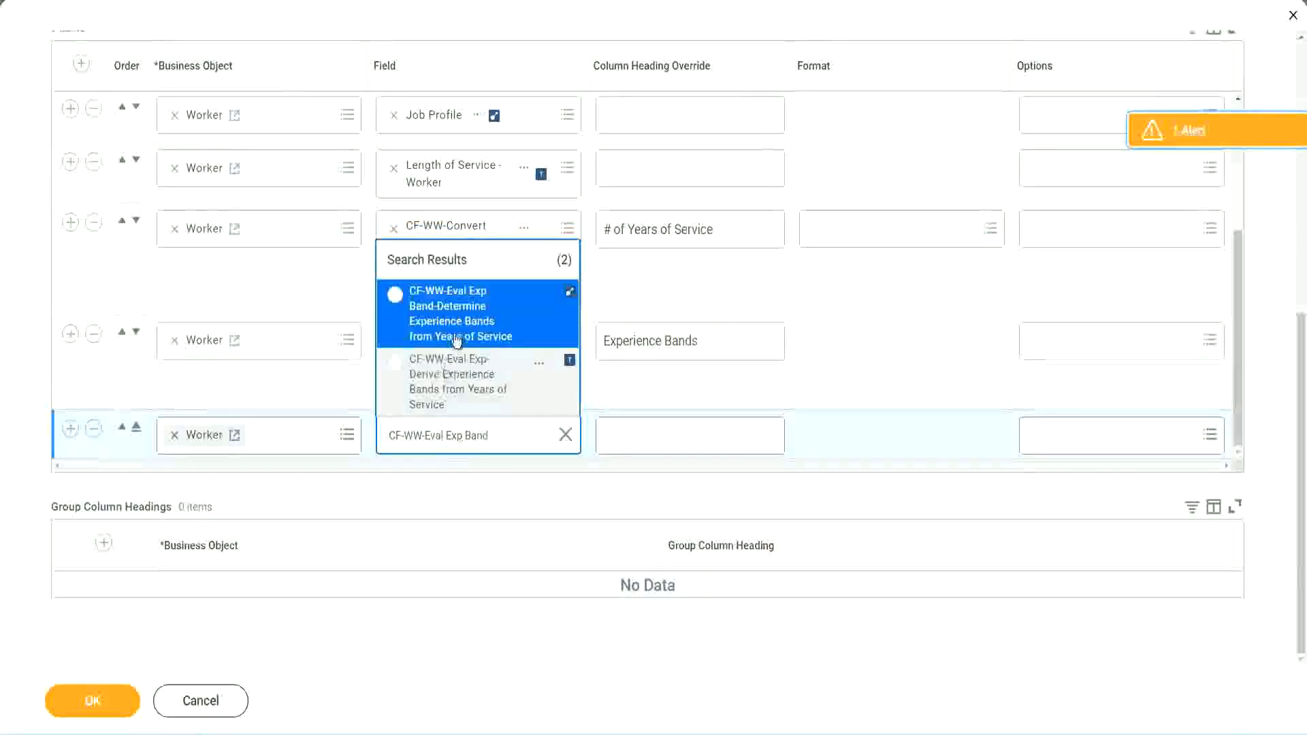
{"action": "left_click", "coordinate": [477, 322]}
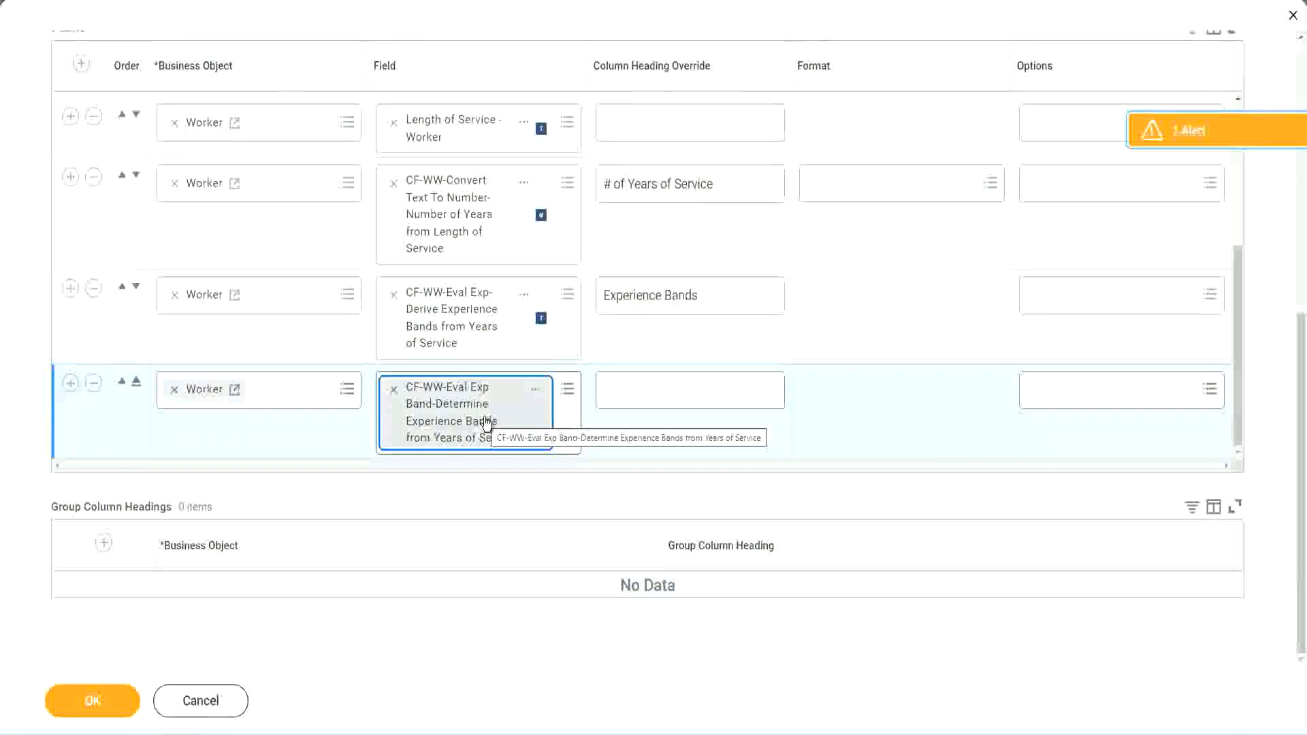
- Set the new row's column heading override to "Experience Bands (Eval Exp Bands)", reusing the heading text above, and save the report
{"action": "left_click", "coordinate": [719, 296]}
{"action": "key", "text": "ctrl+c"}
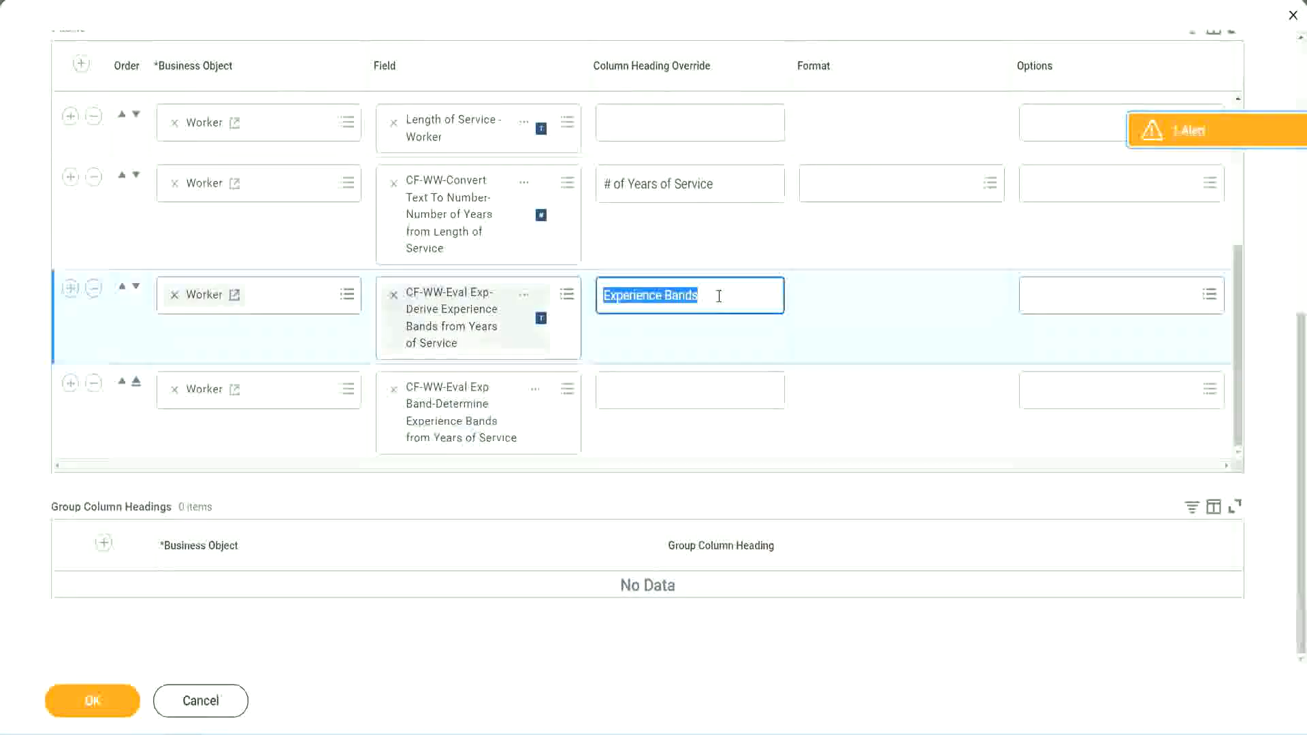
{"action": "left_click", "coordinate": [634, 389]}
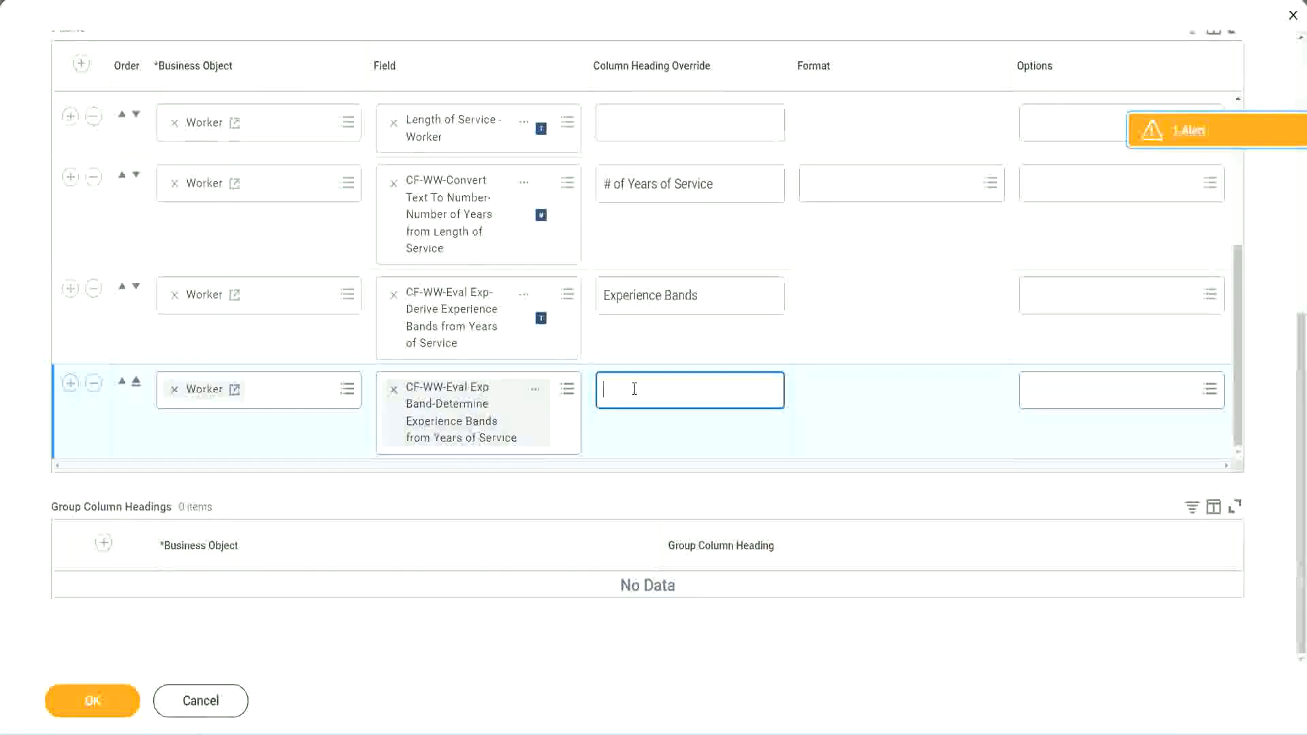
{"action": "key", "text": "ctrl+v"}
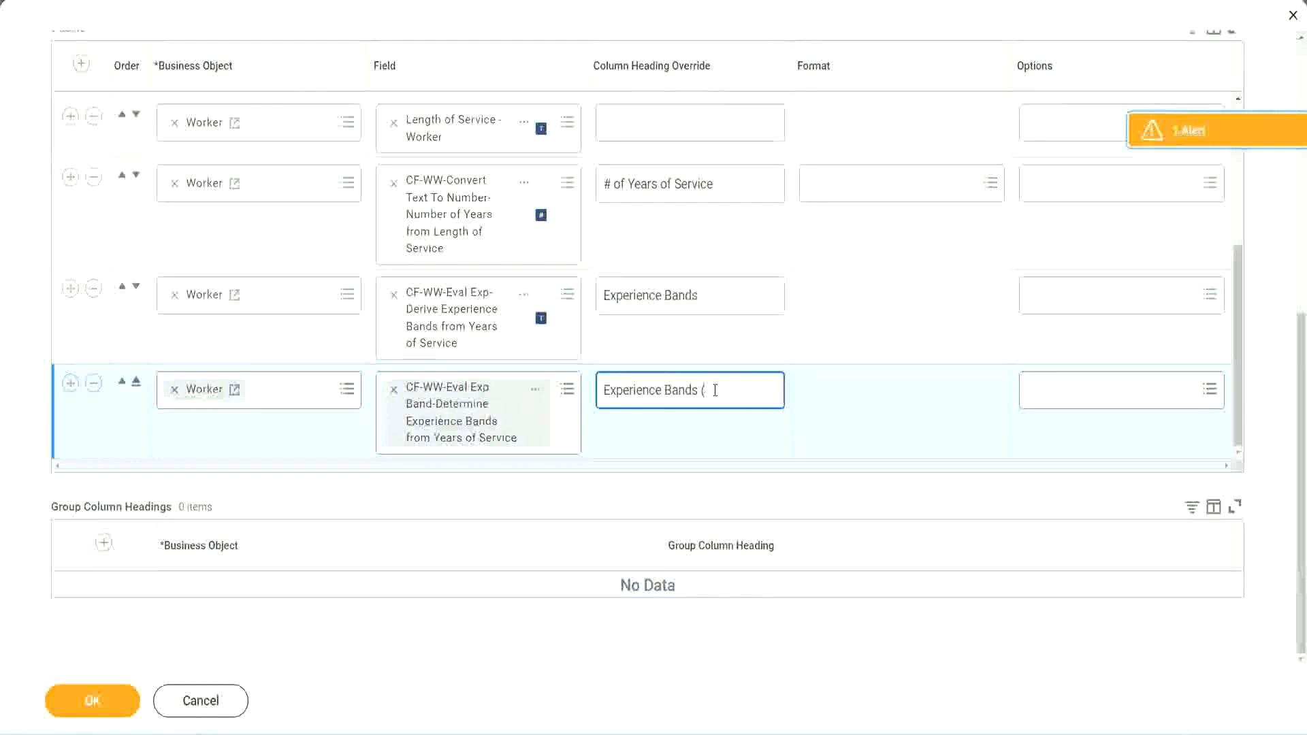
{"action": "type", "text": "val E"}
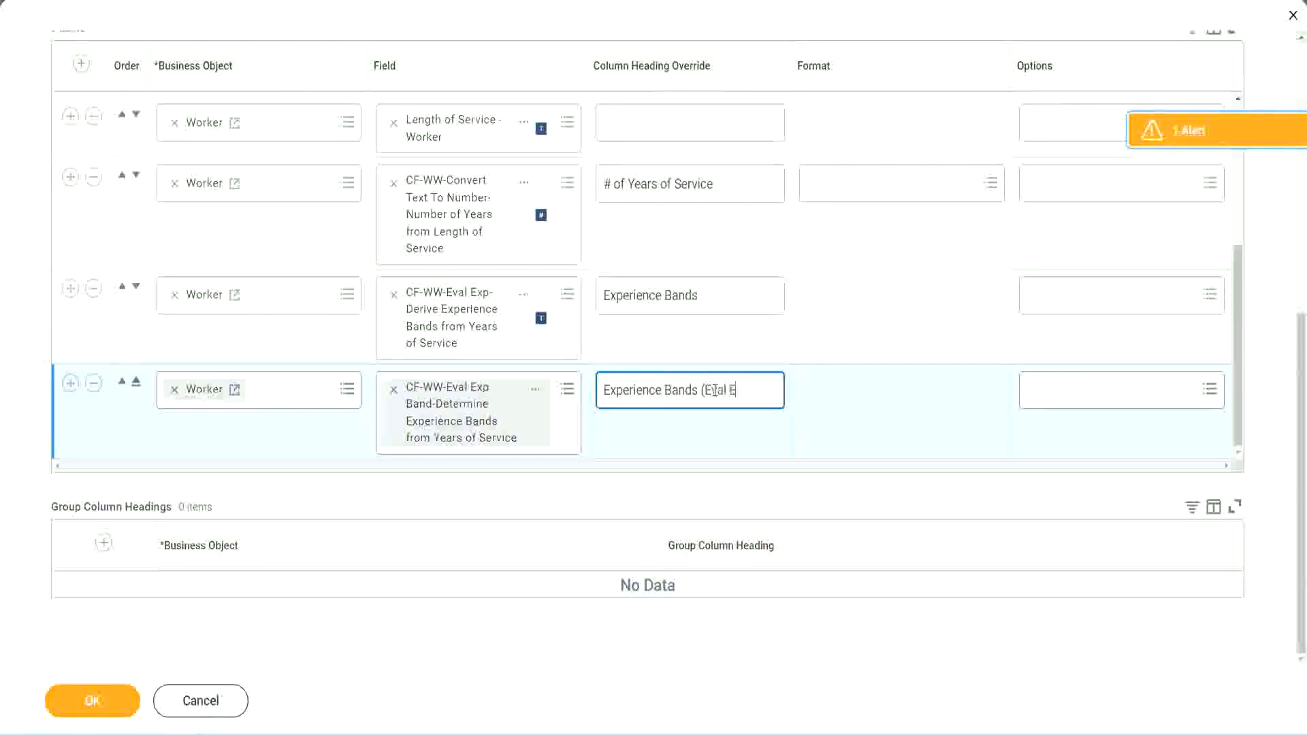
{"action": "type", "text": "xp Bands)"}
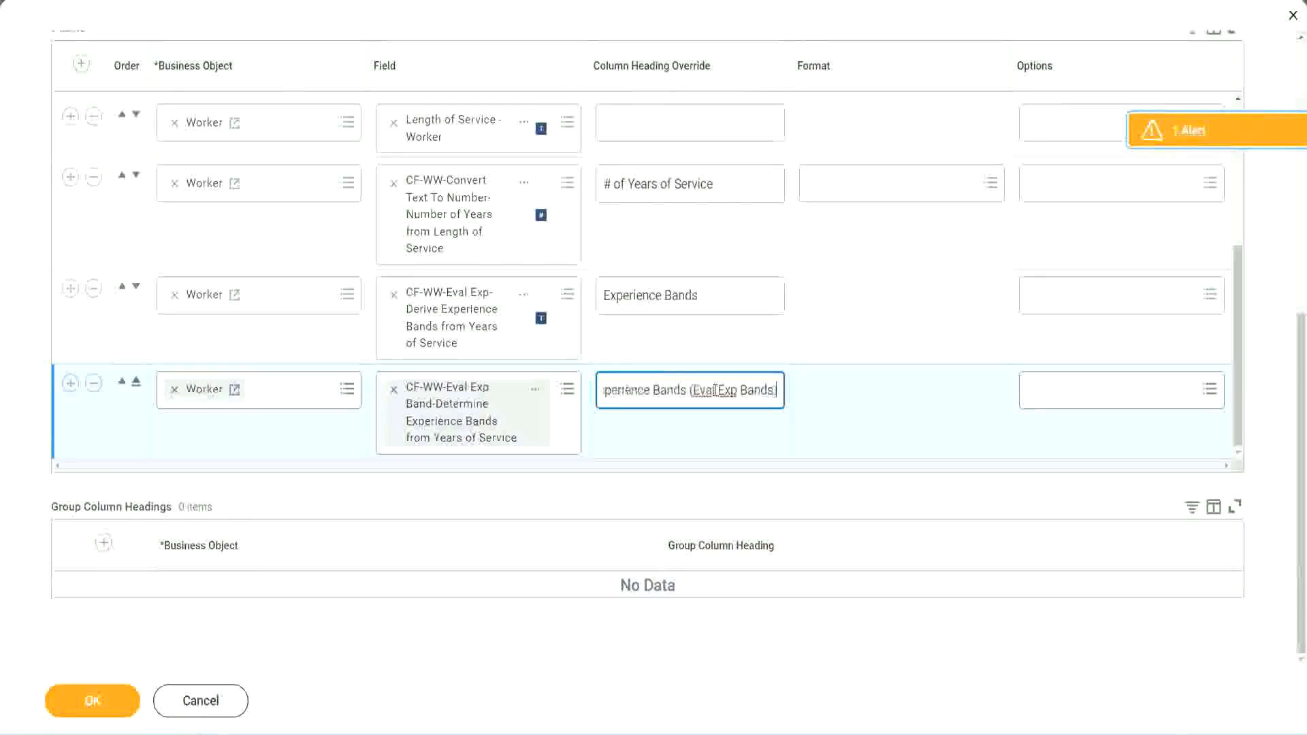
{"action": "double_click", "coordinate": [729, 389]}
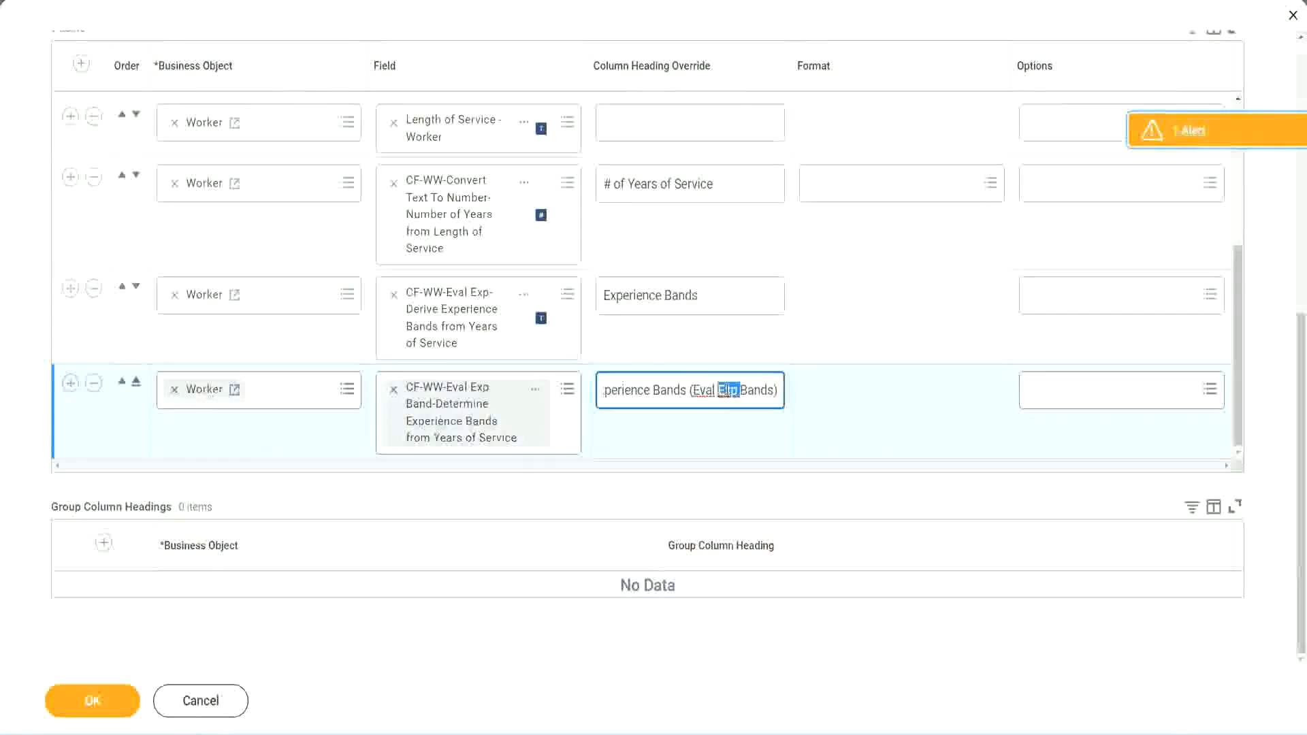
{"action": "left_click", "coordinate": [753, 384]}
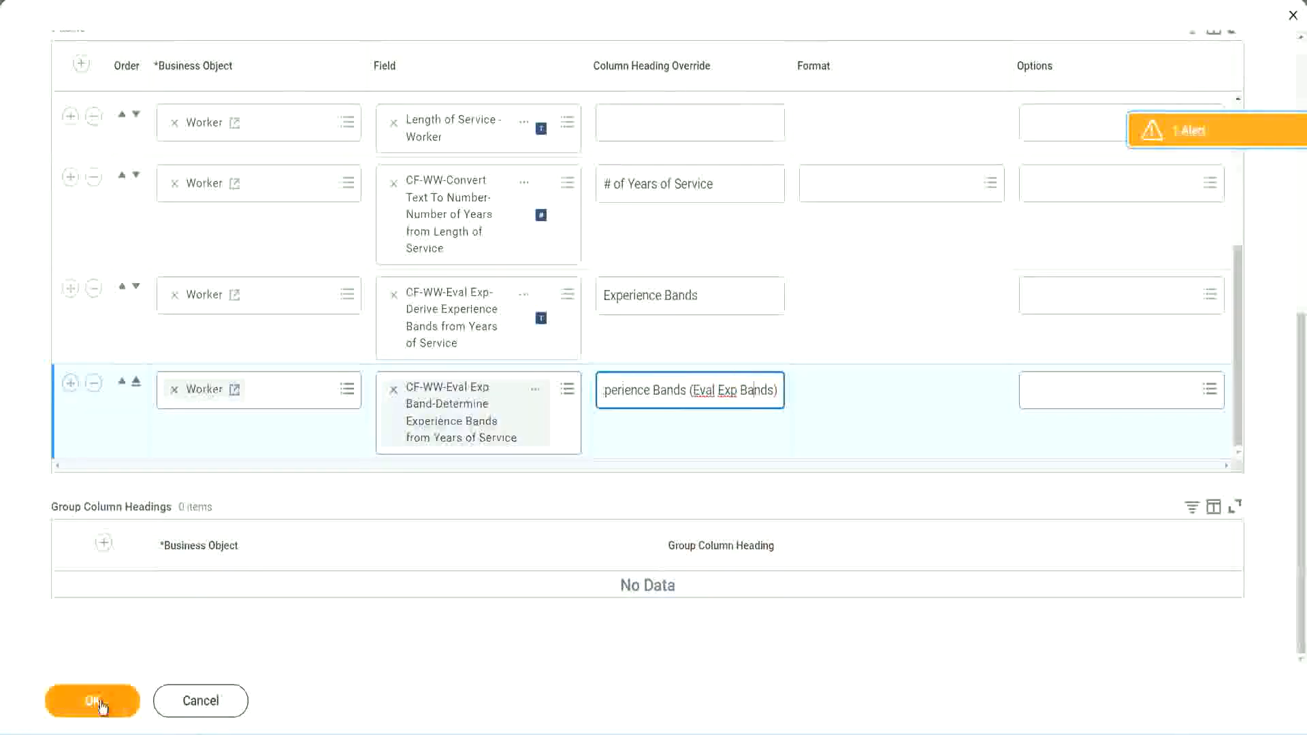
{"action": "left_click", "coordinate": [96, 702]}
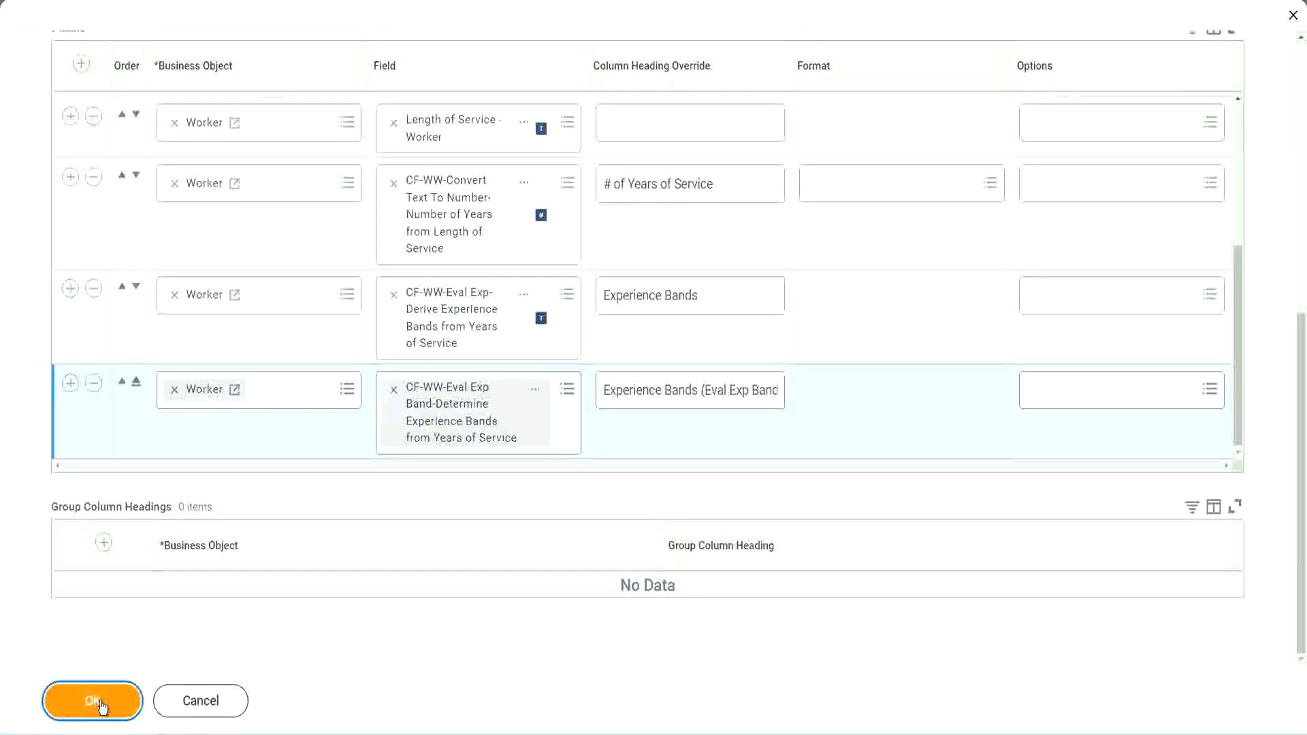